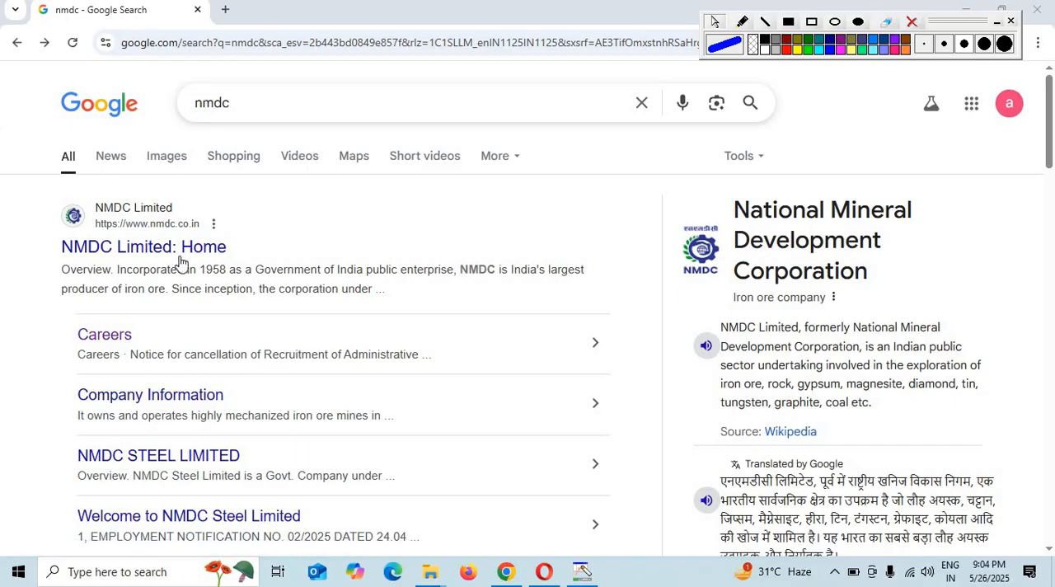
# - Open NMDC's Careers page and follow the online application link for Employment Notification No. 03/2025
pyautogui.click(110, 339)
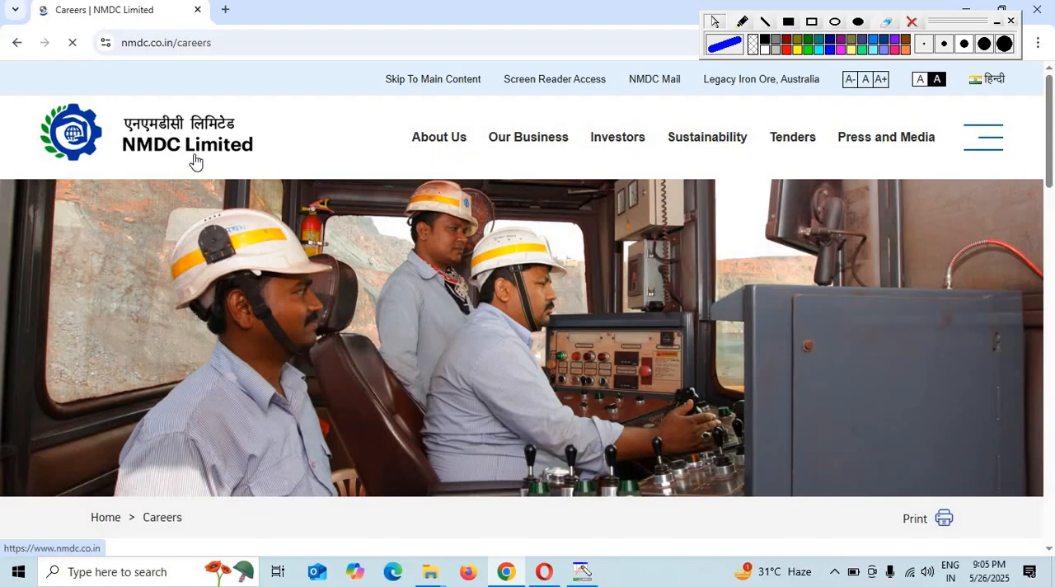
pyautogui.scroll(-12, 337, 313)
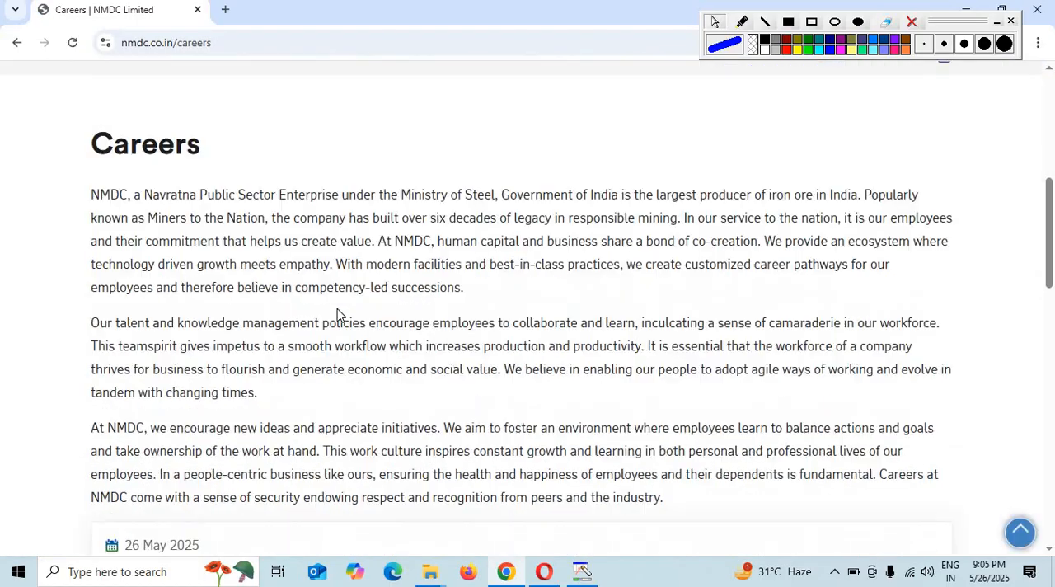
pyautogui.scroll(5, 337, 312)
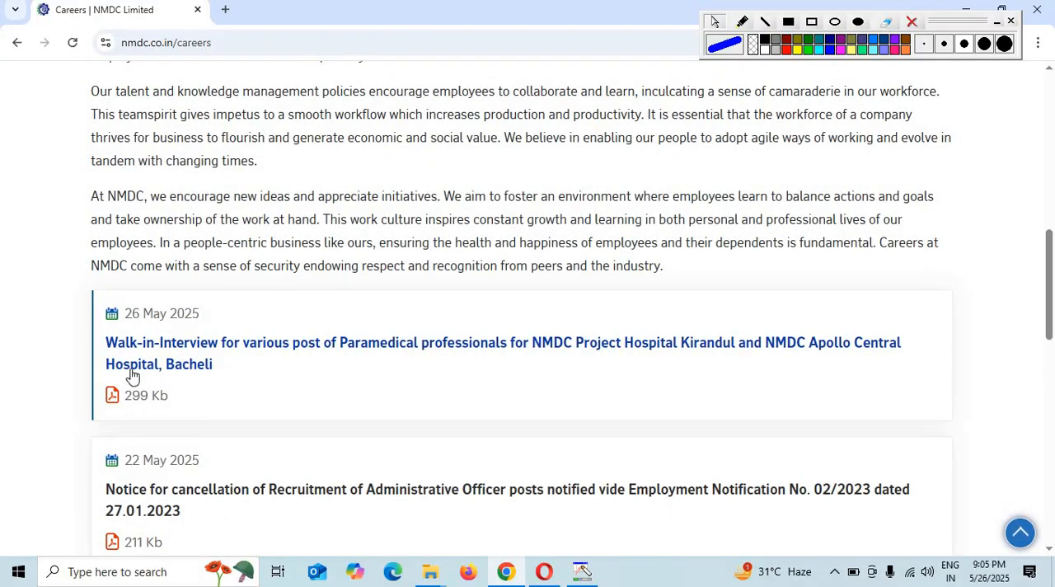
pyautogui.scroll(-2, 280, 425)
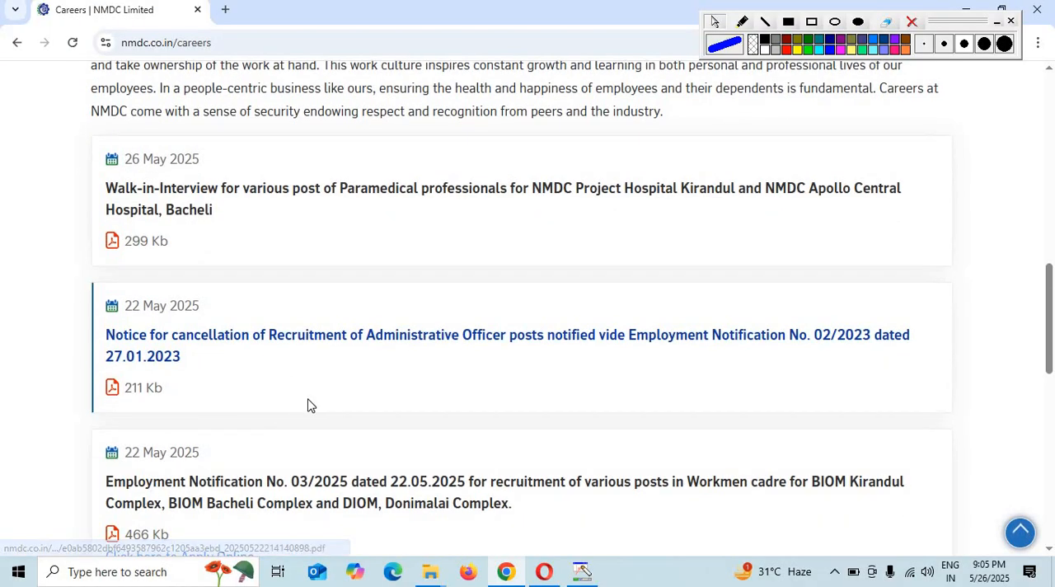
pyautogui.scroll(-3, 305, 405)
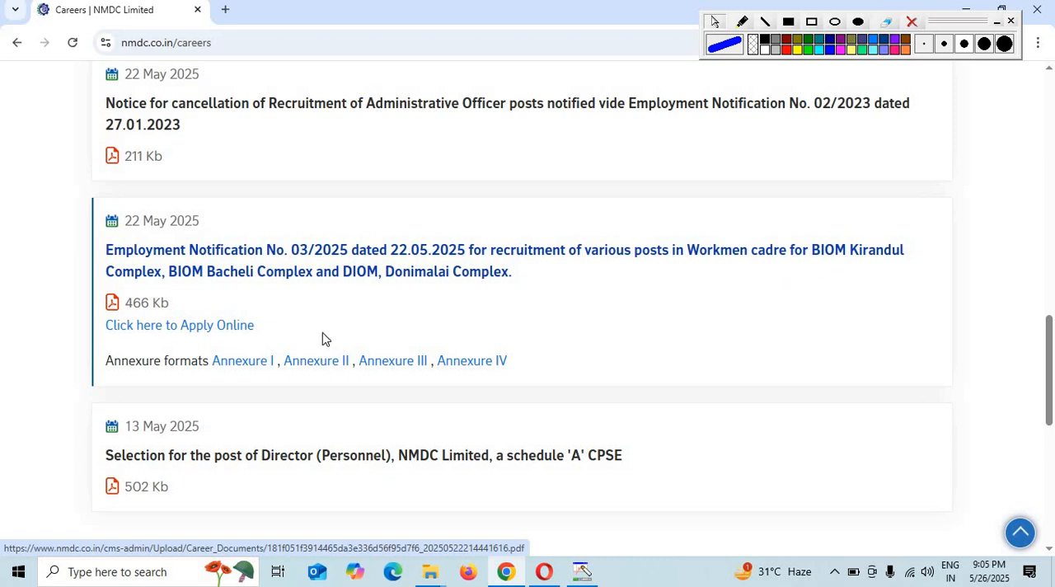
pyautogui.click(184, 330)
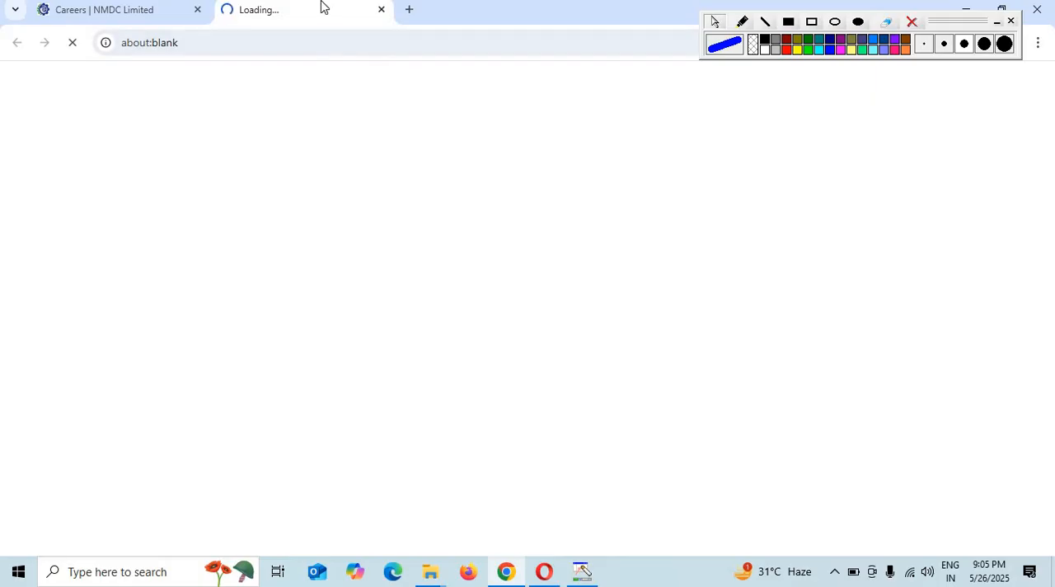
# - Open the Employment Notification No. 03/2025 PDF from the Careers page and examine its vacancy, qualification and post reservation tables
pyautogui.click(107, 9)
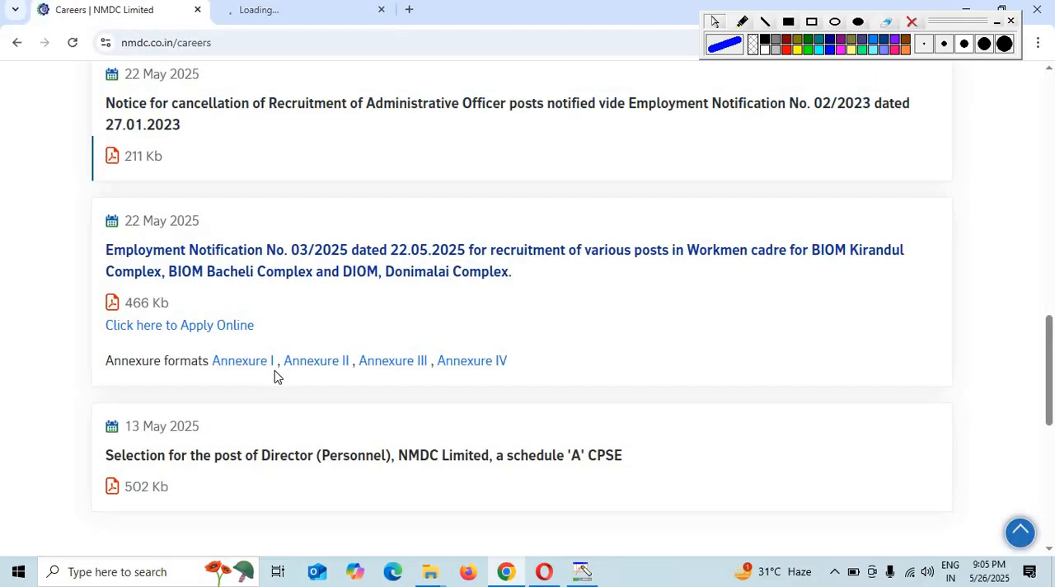
pyautogui.click(136, 306)
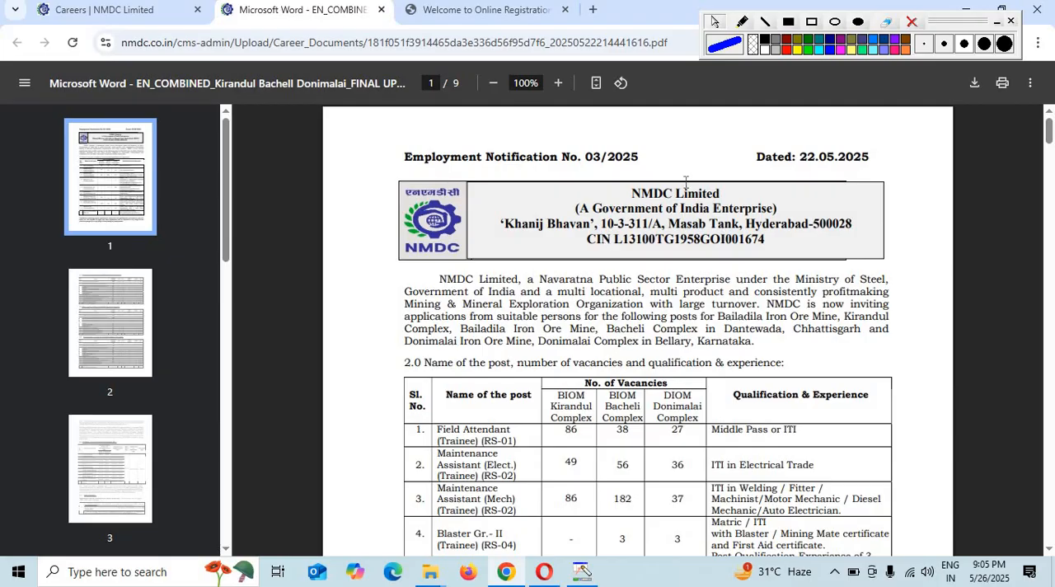
pyautogui.scroll(-2, 729, 192)
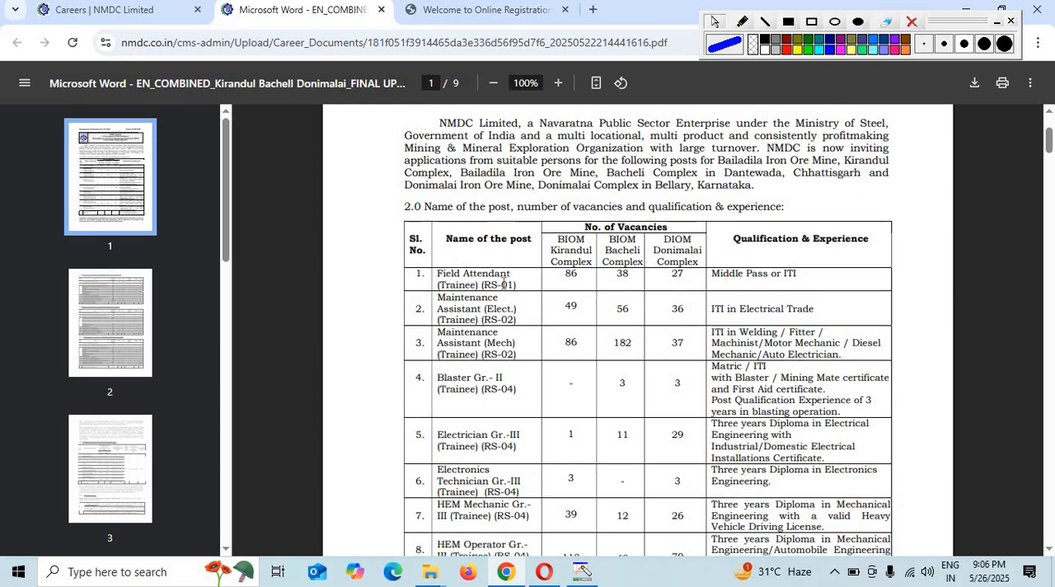
pyautogui.scroll(-1, 557, 252)
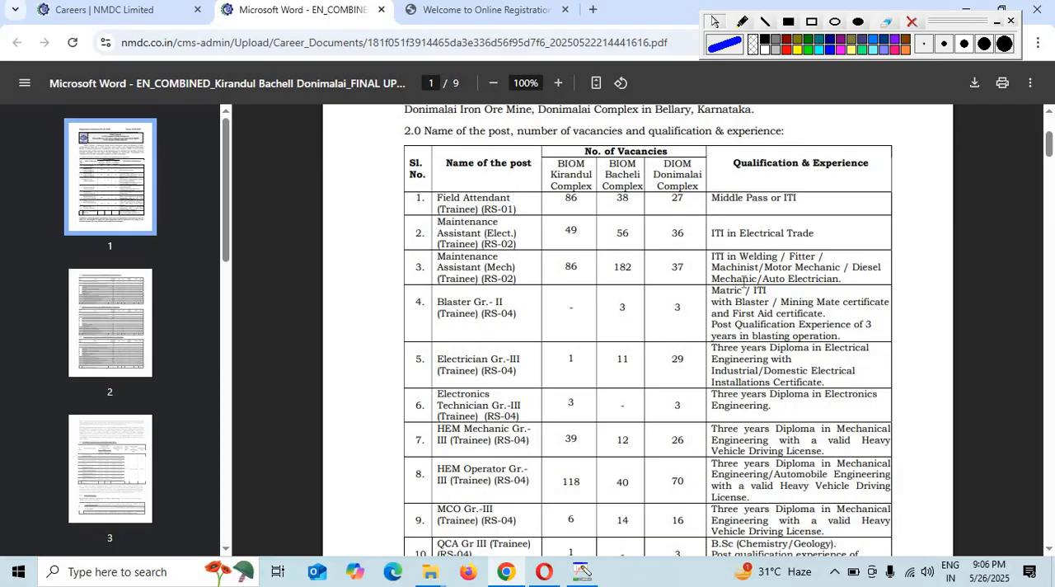
pyautogui.scroll(-4, 770, 342)
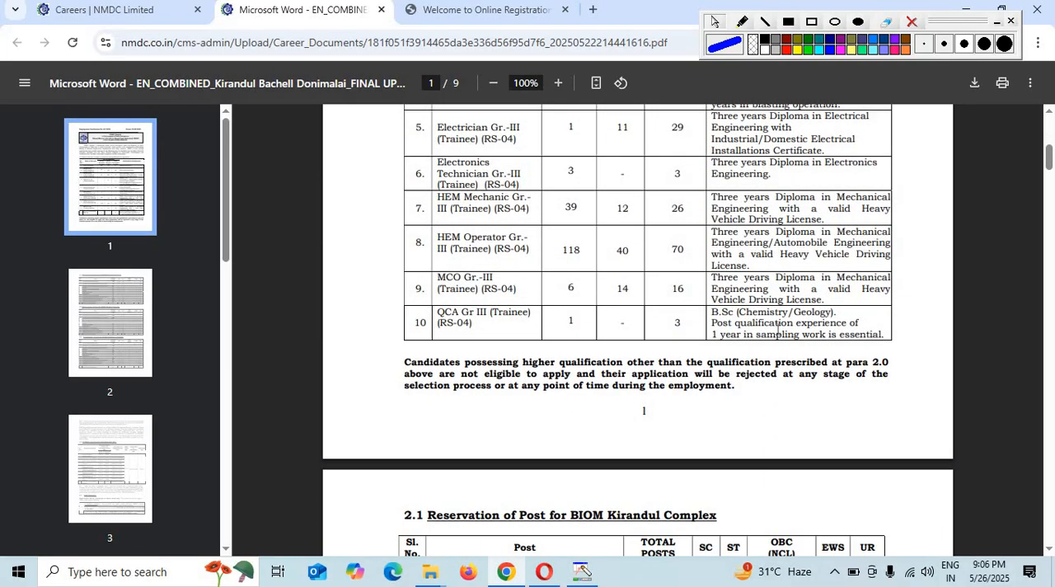
pyautogui.scroll(-4, 778, 329)
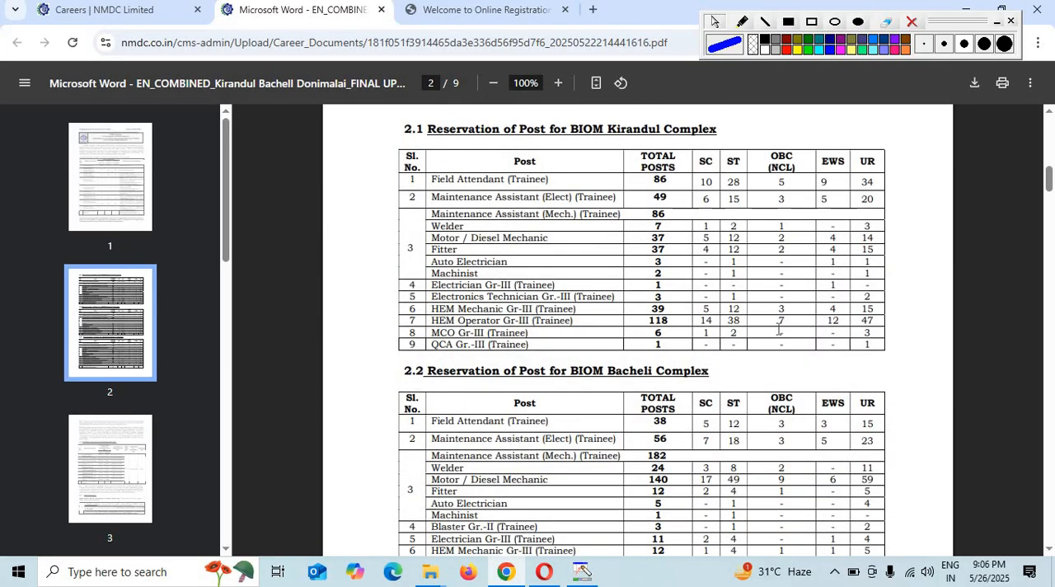
pyautogui.scroll(-5, 778, 329)
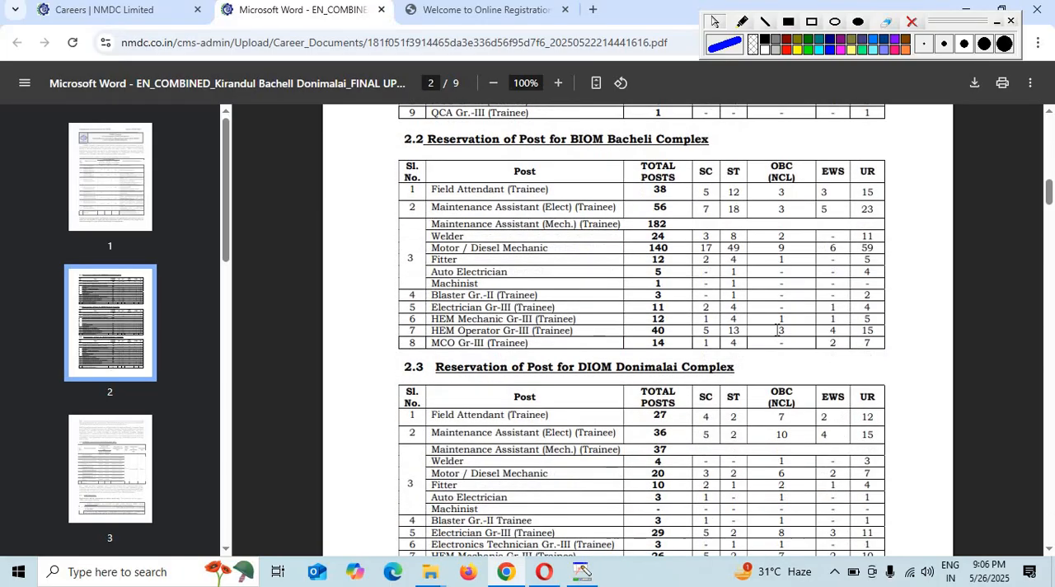
# - Examine the notification's sections on stipend and age limits, how to apply, selection tests and general conditions
pyautogui.scroll(-7, 778, 330)
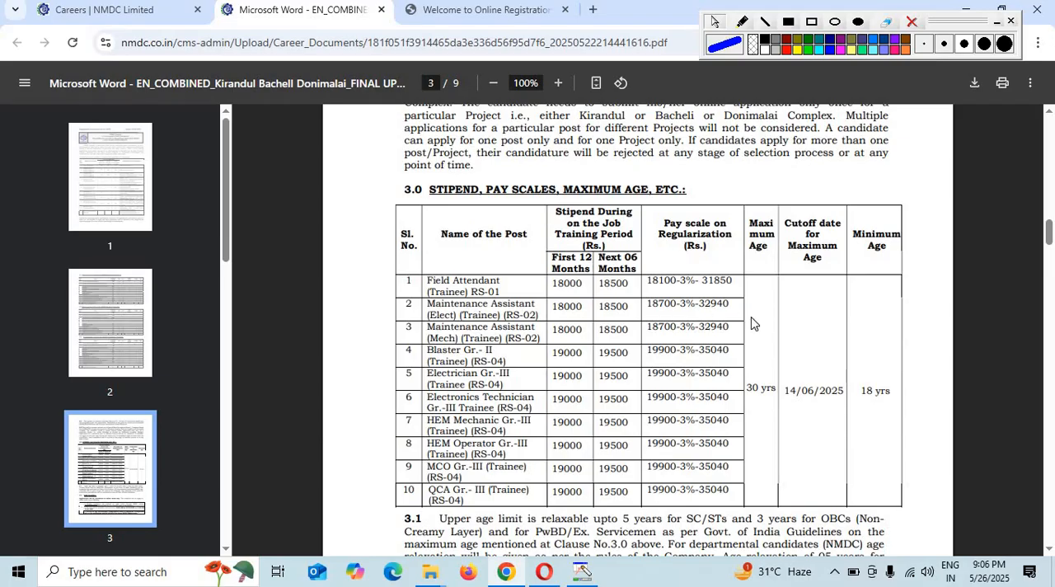
pyautogui.scroll(-6, 867, 370)
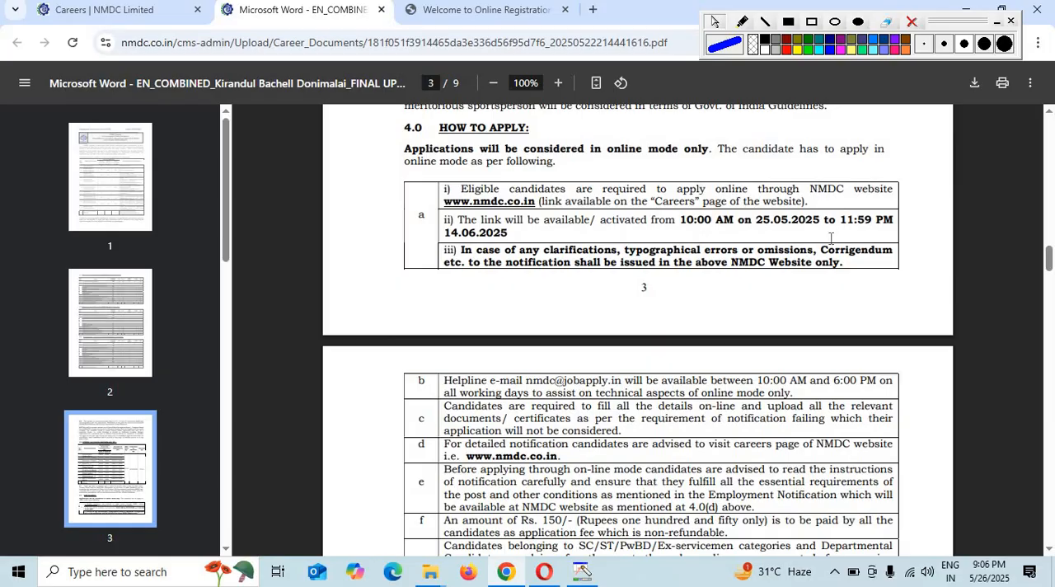
pyautogui.scroll(-10, 863, 238)
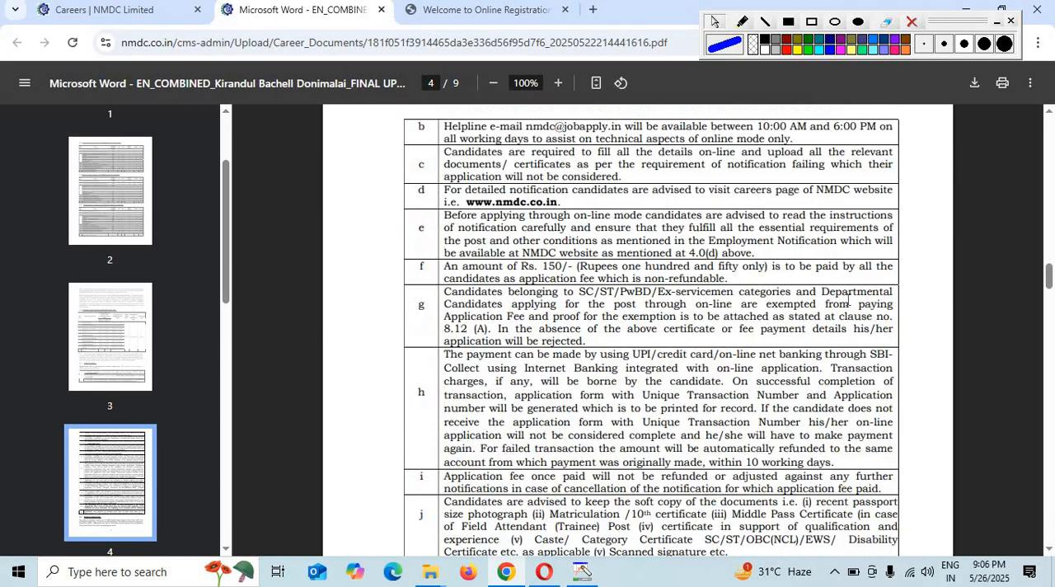
pyautogui.scroll(-3, 847, 302)
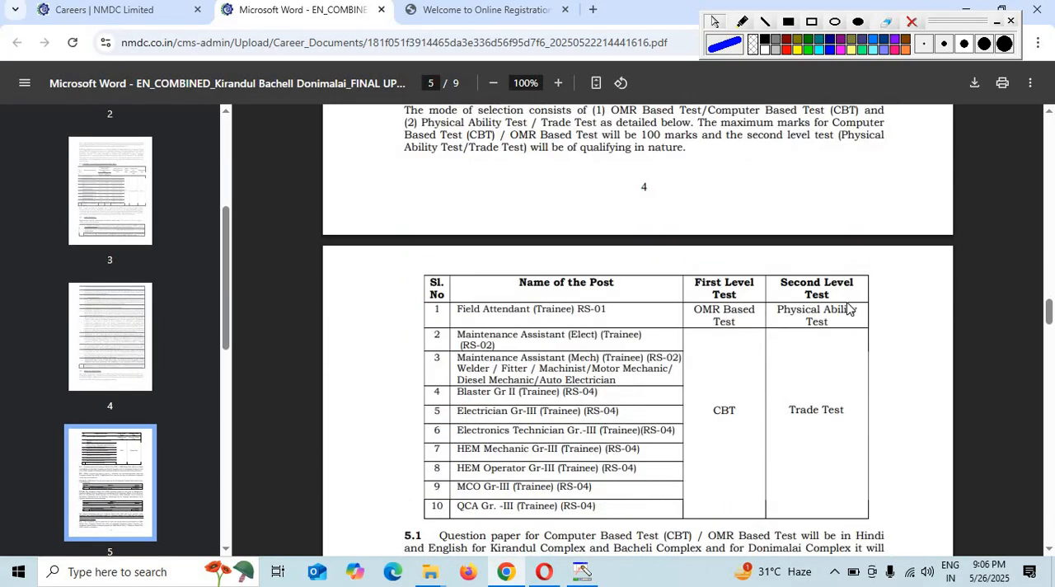
pyautogui.scroll(-3, 849, 310)
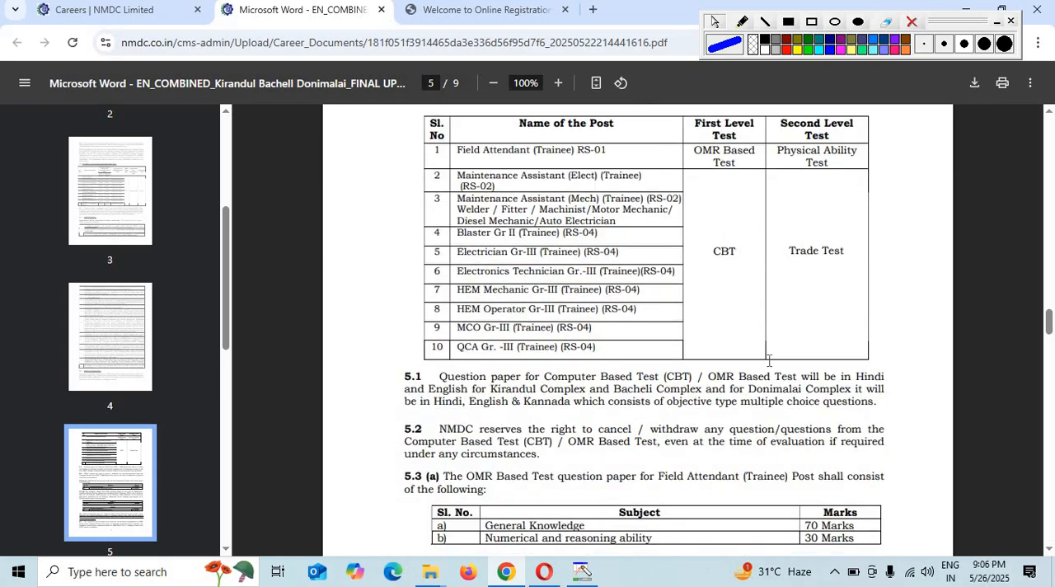
pyautogui.scroll(-2, 768, 361)
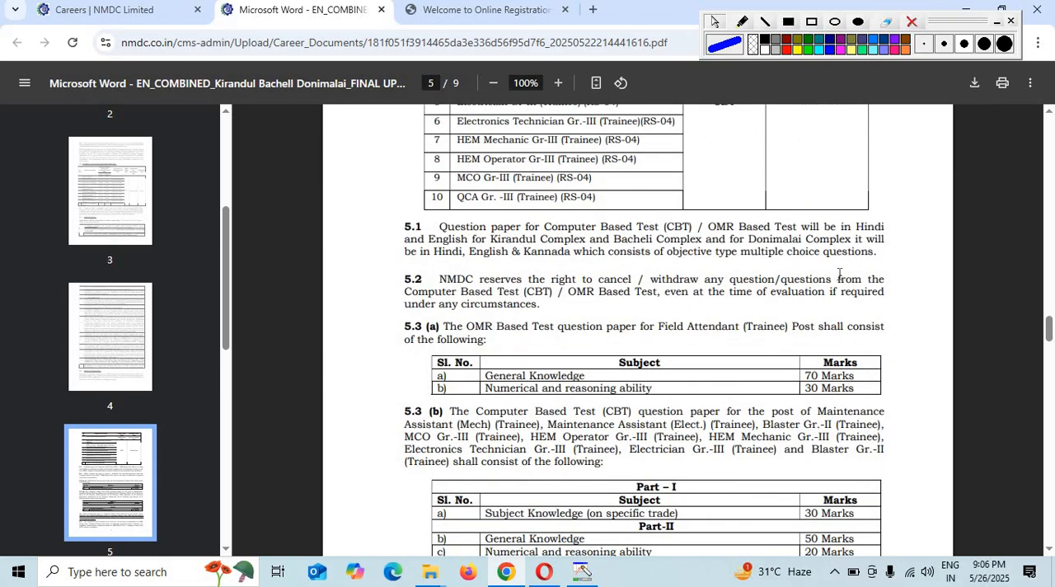
pyautogui.scroll(-2, 767, 342)
pyautogui.scroll(-10, 679, 249)
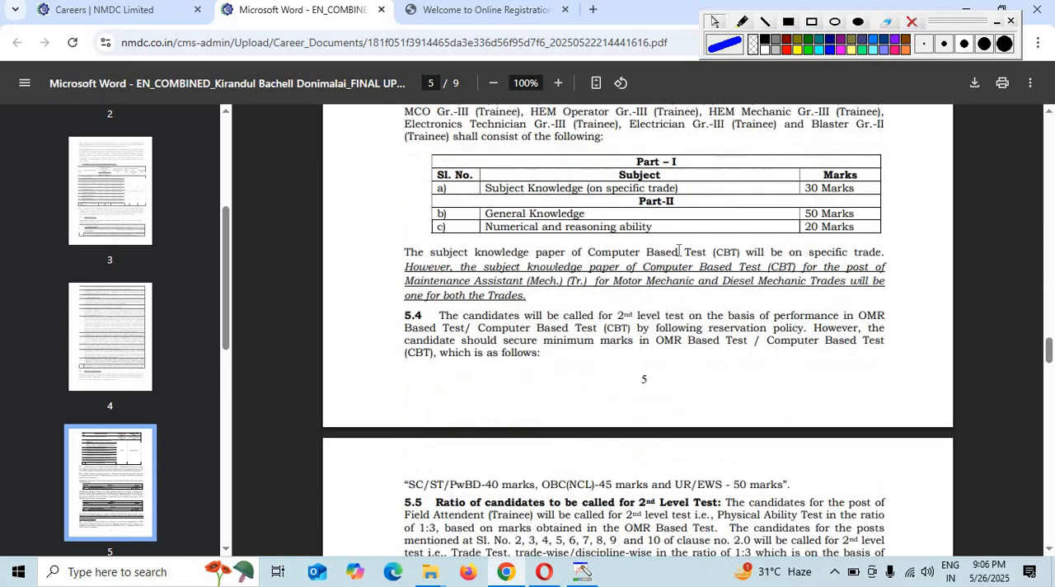
pyautogui.scroll(-9, 690, 263)
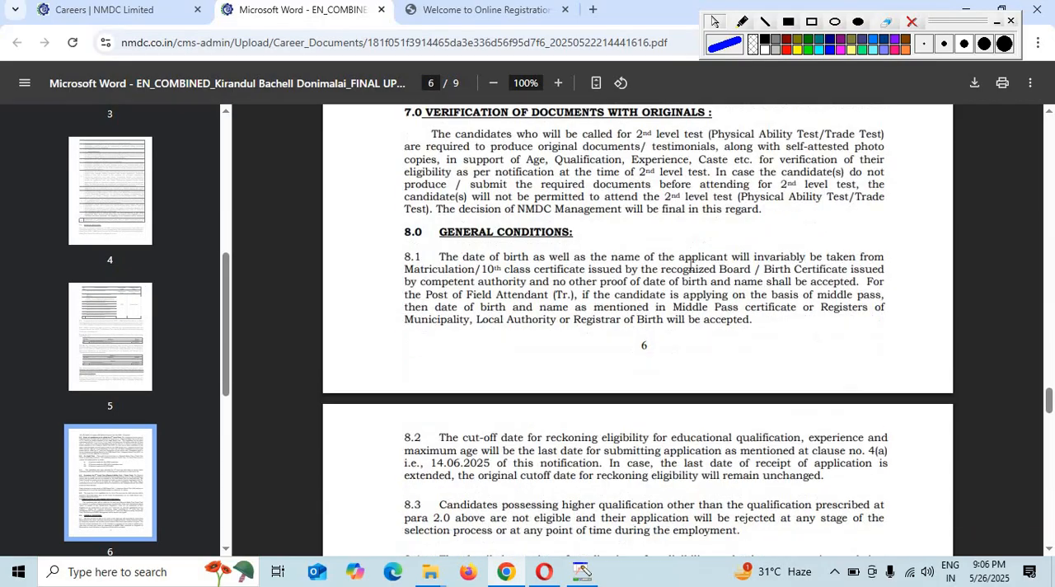
# - On the online registration site, choose BIOM Bacheli Complex as the project location and open the fresh candidate login creation form
pyautogui.click(485, 10)
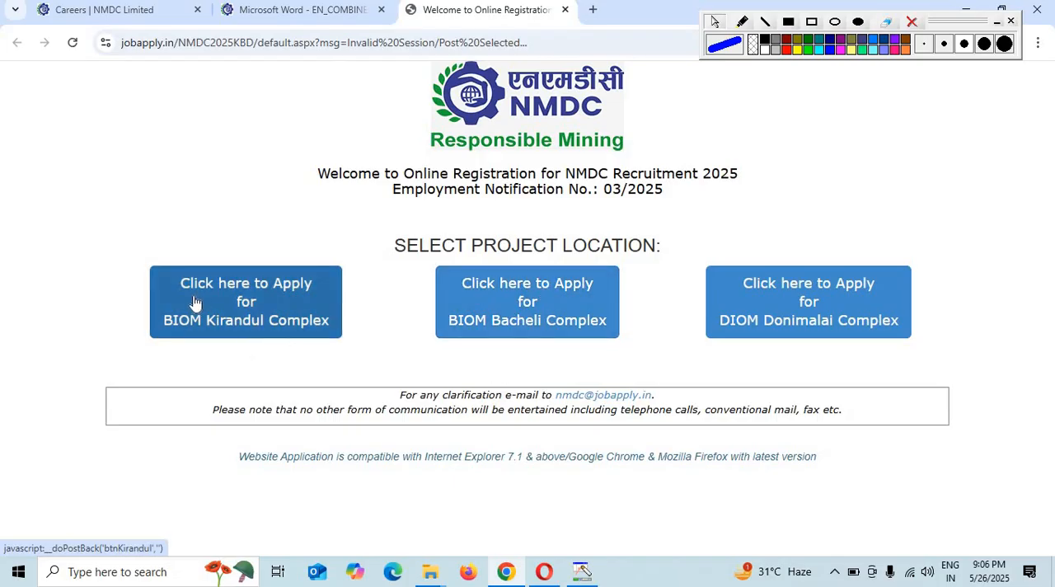
pyautogui.click(540, 301)
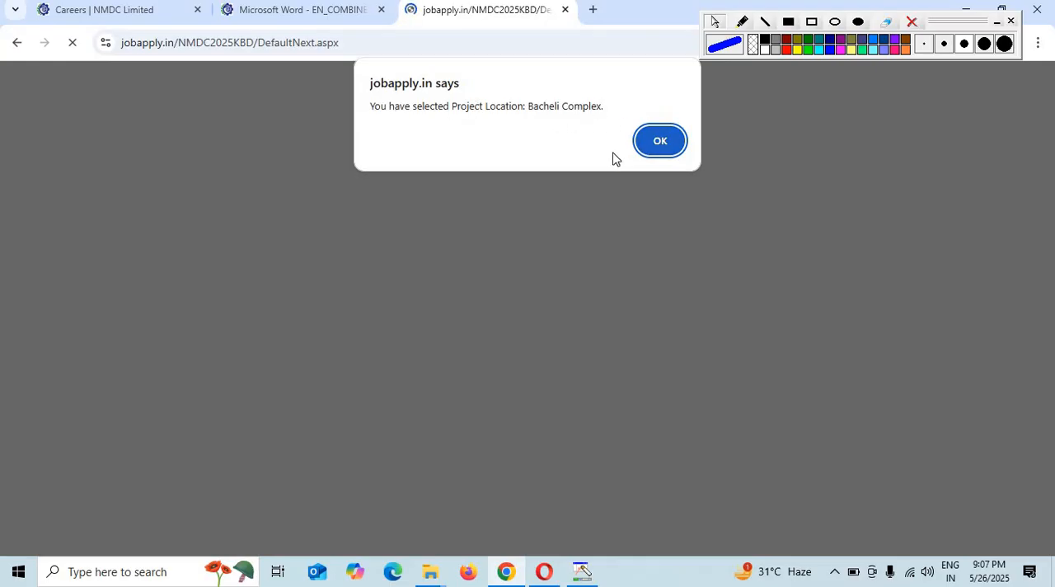
pyautogui.click(660, 153)
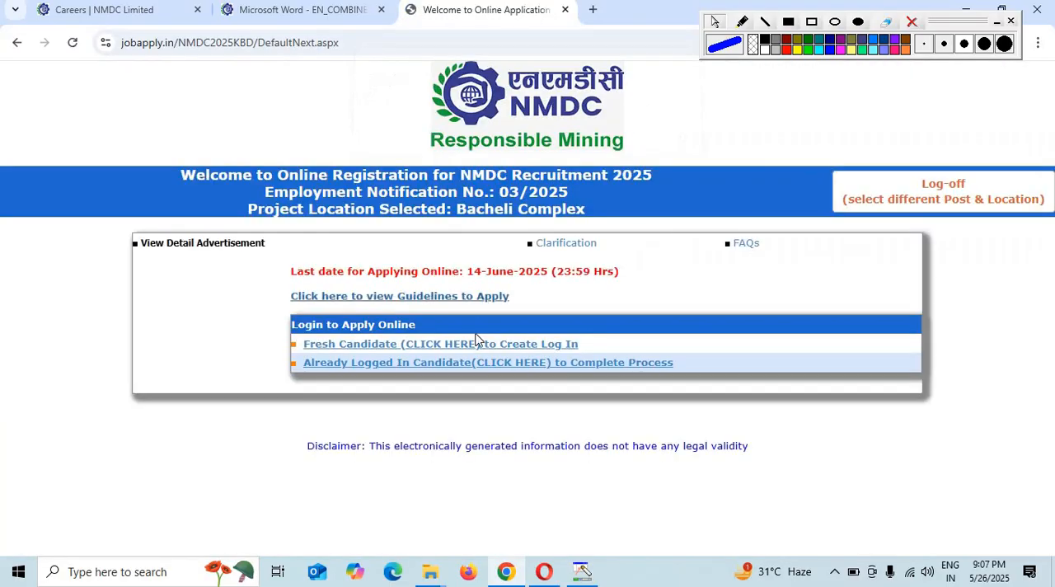
pyautogui.click(434, 344)
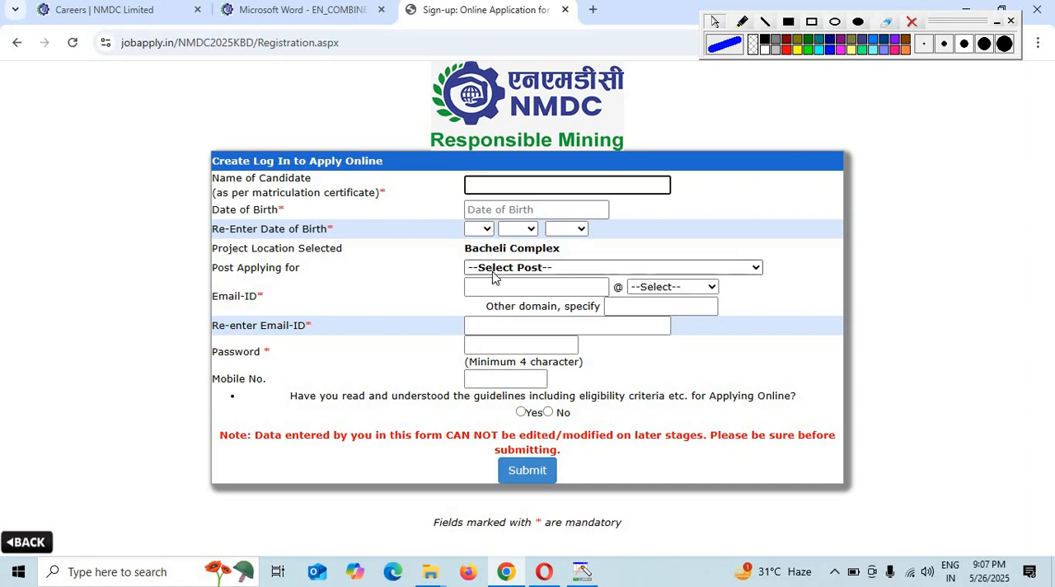
# - Set the post applying for to Maintenance Assistant (Elect) (Trainee) (RS-02)
pyautogui.click(593, 268)
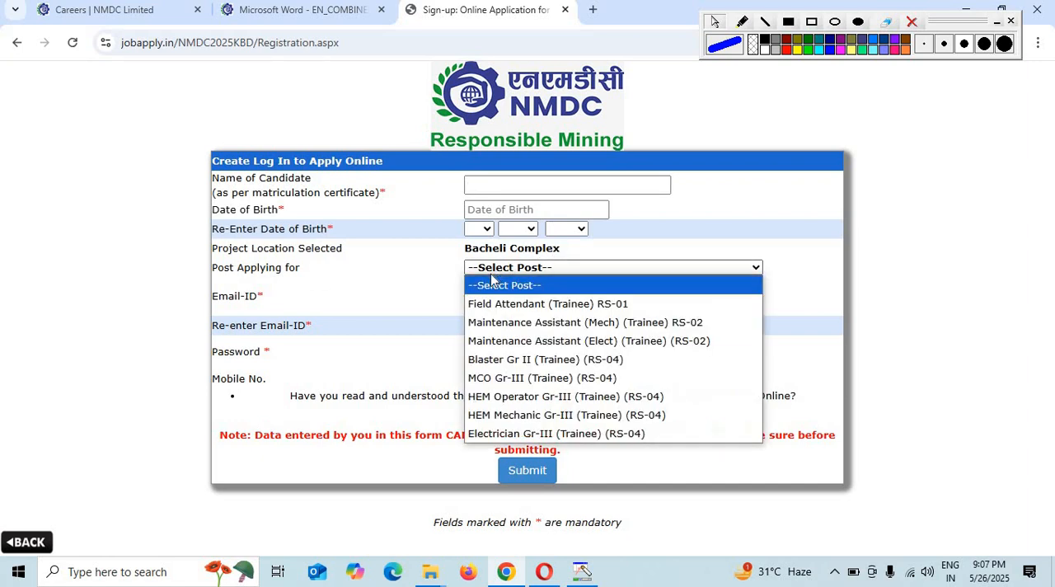
pyautogui.click(667, 346)
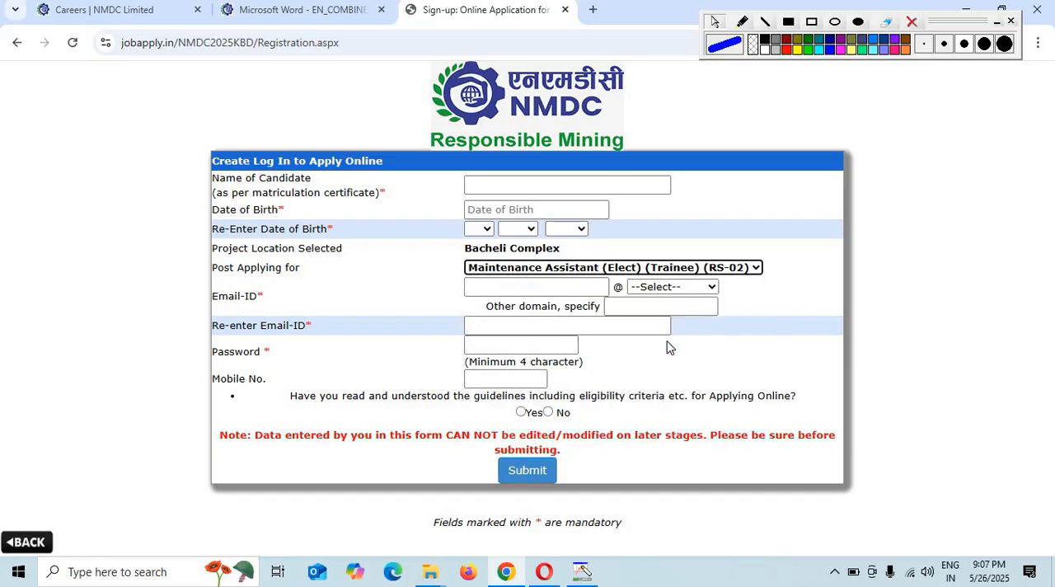
pyautogui.click(532, 272)
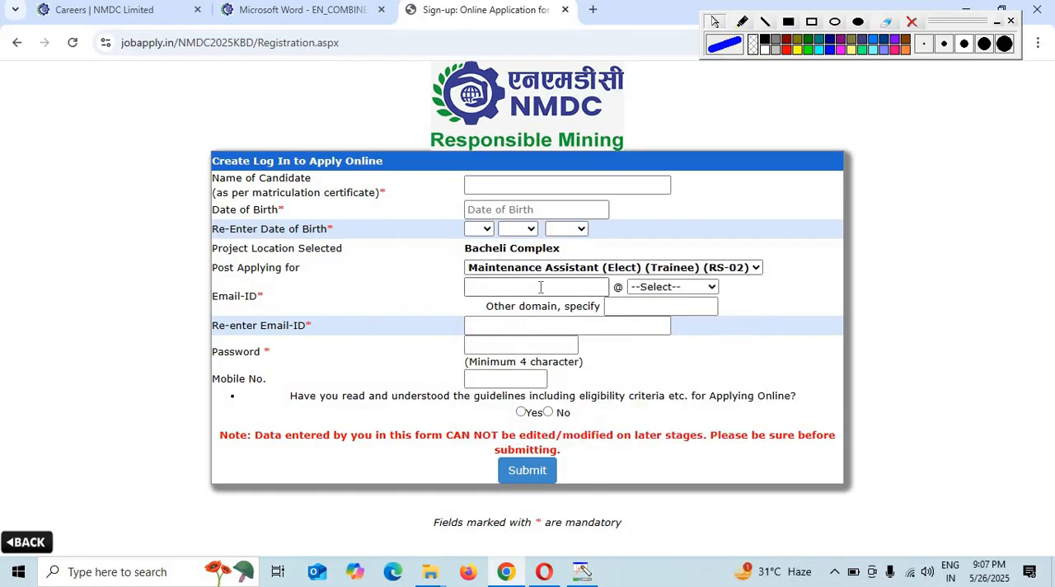
# - Fill in the candidate's e-mail ID on the sign-up form and re-enter the full address for confirmation
pyautogui.click(543, 287)
pyautogui.click(690, 287)
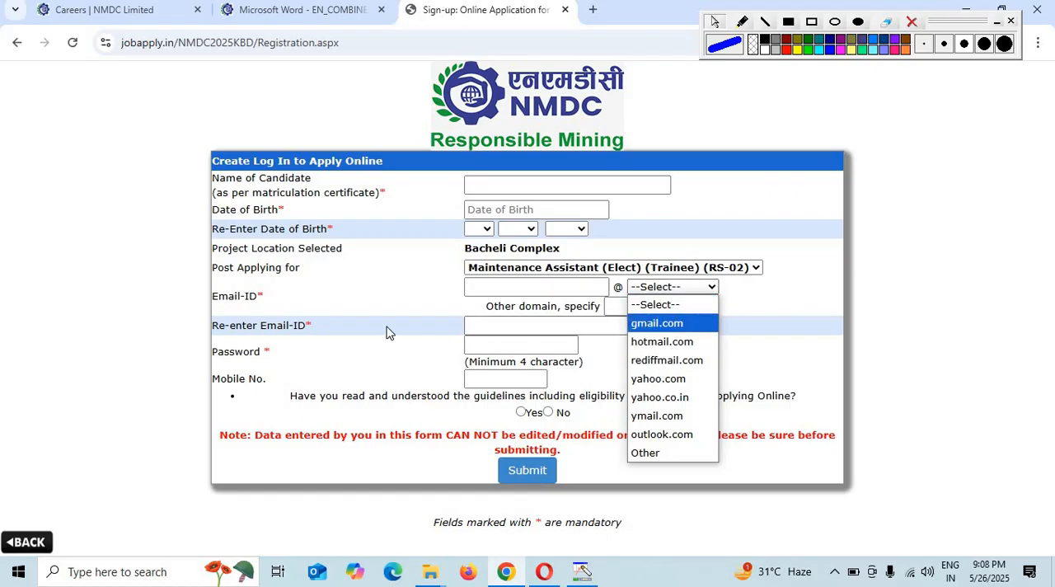
pyautogui.click(262, 307)
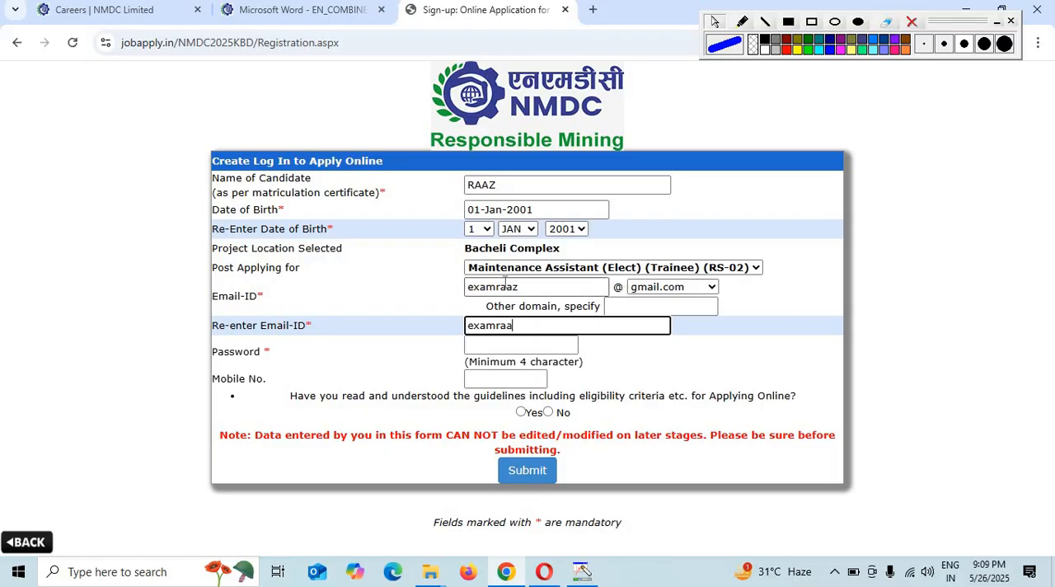
pyautogui.write('@gmail.co')
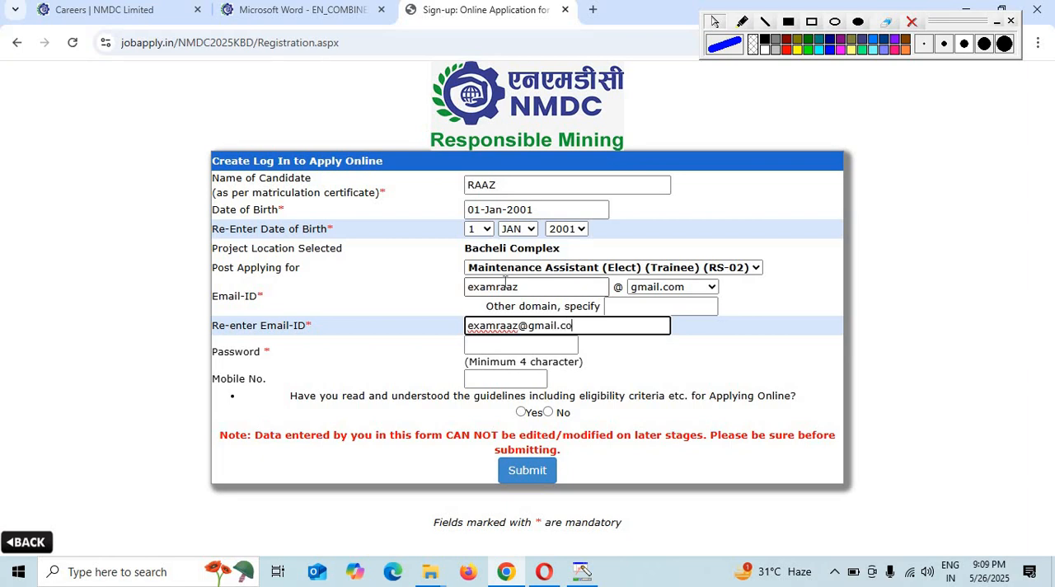
pyautogui.write('m')
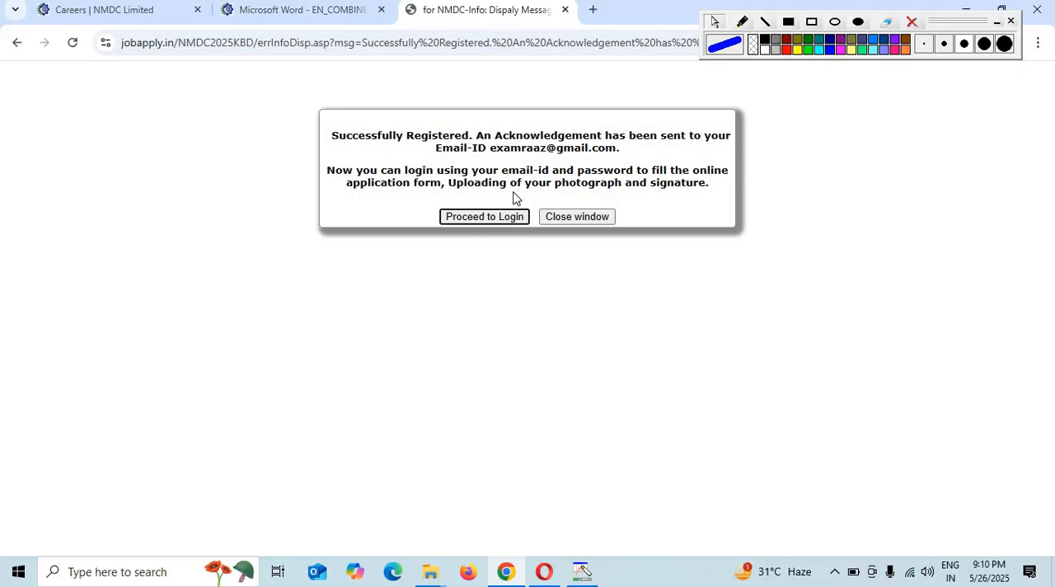
# - Log in with the candidate's e-mail ID and account password, choosing Maintenance Assistant (Elect) (Trainee) (RS-02) as post and Bacheli Complex as project location
pyautogui.click(474, 217)
pyautogui.click(539, 226)
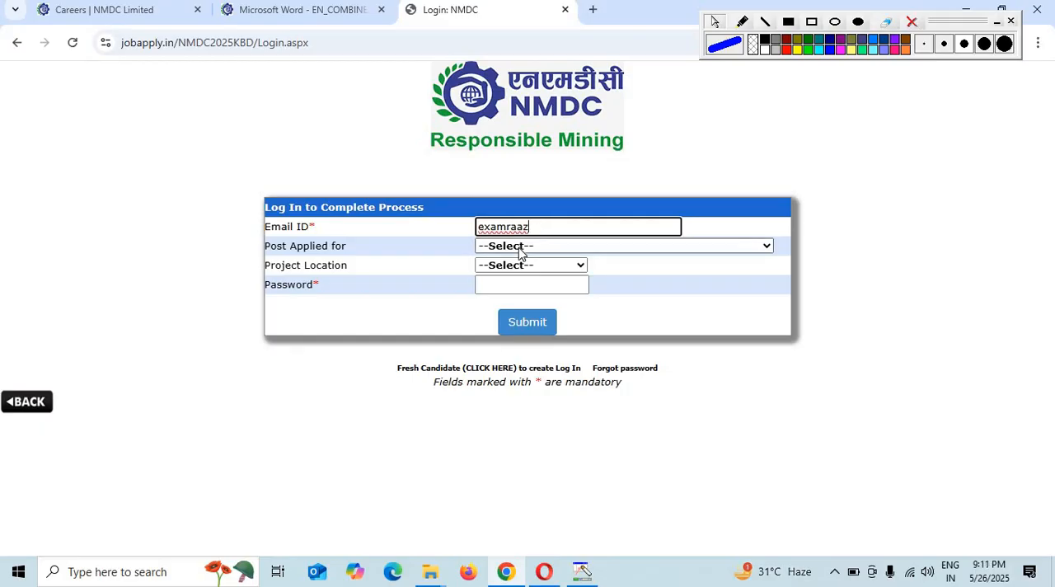
pyautogui.click(518, 248)
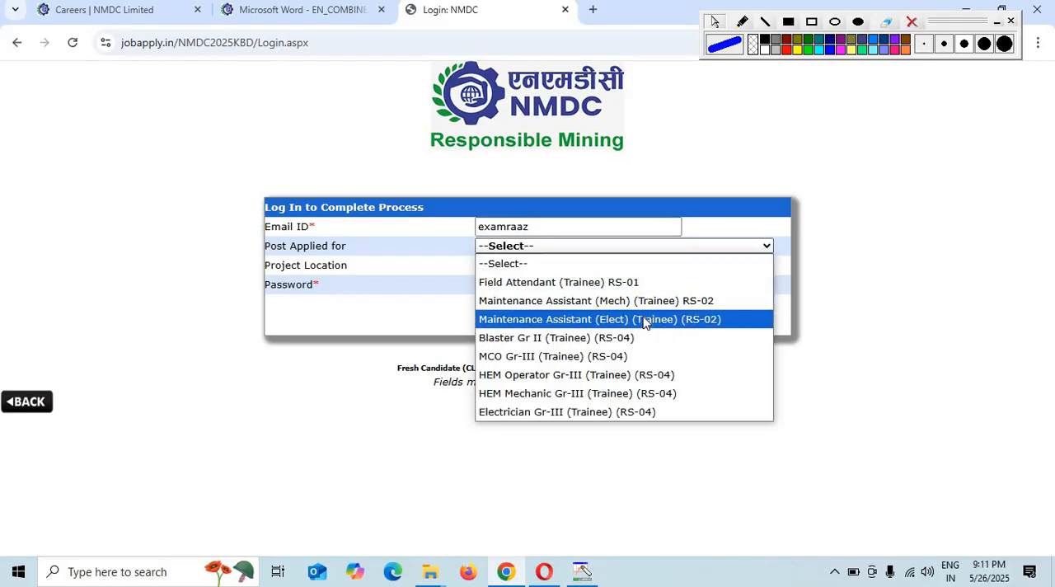
pyautogui.click(645, 322)
pyautogui.click(537, 270)
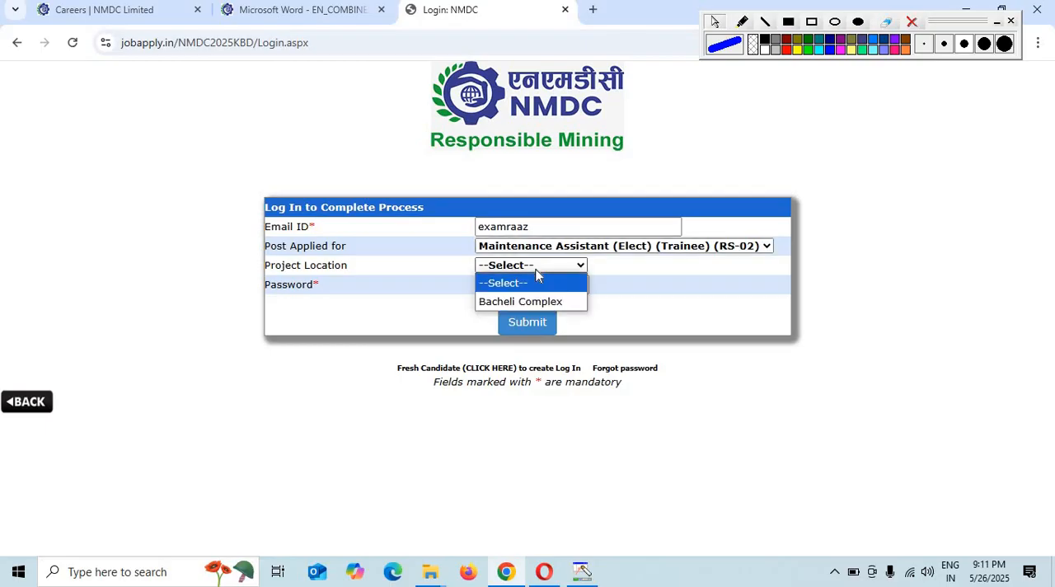
pyautogui.click(528, 303)
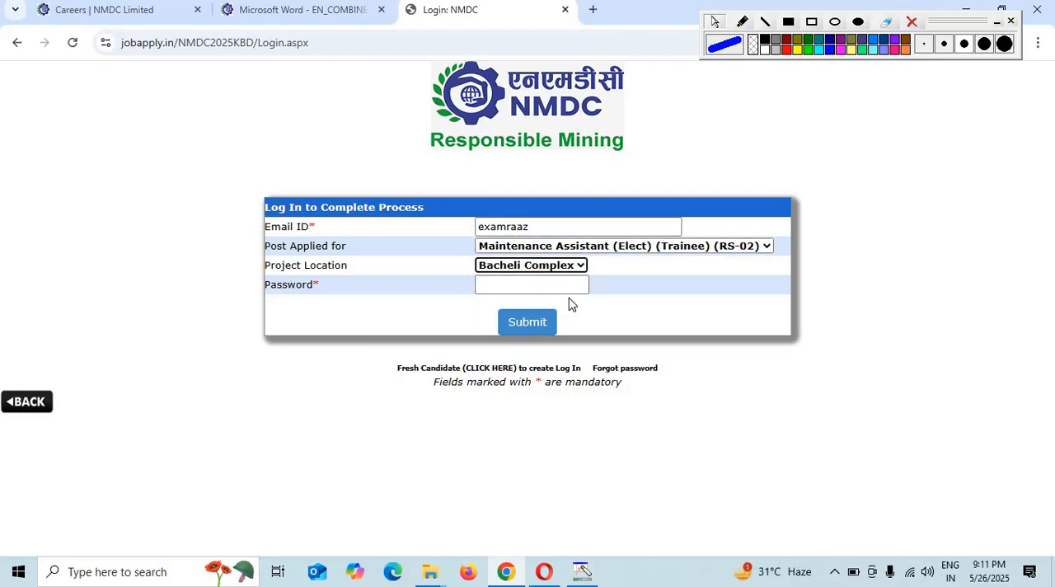
pyautogui.click(527, 322)
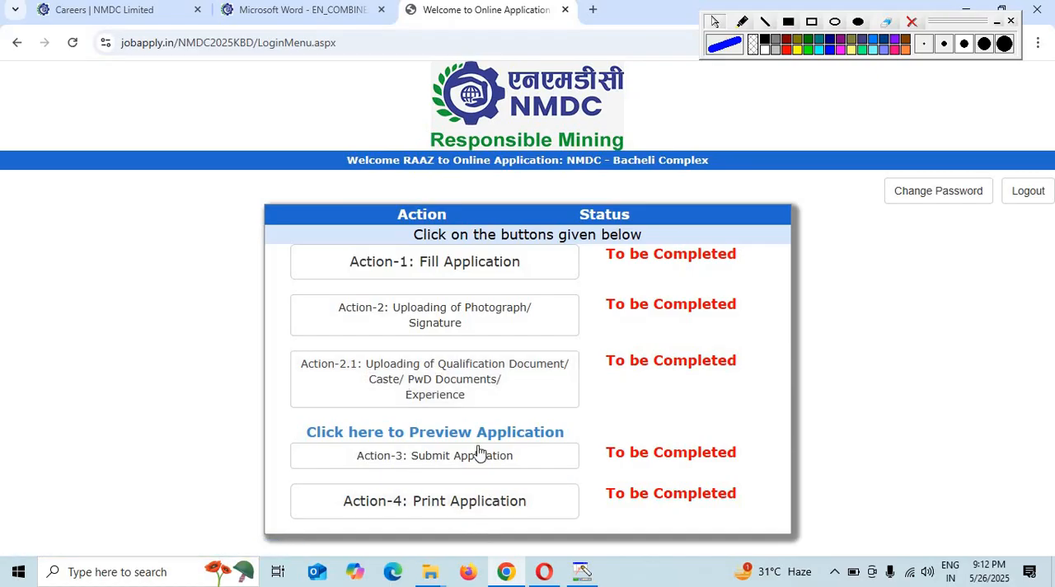
# - Open the application's personal details form and set the candidate's title to Mr. and gender to Male
pyautogui.click(465, 265)
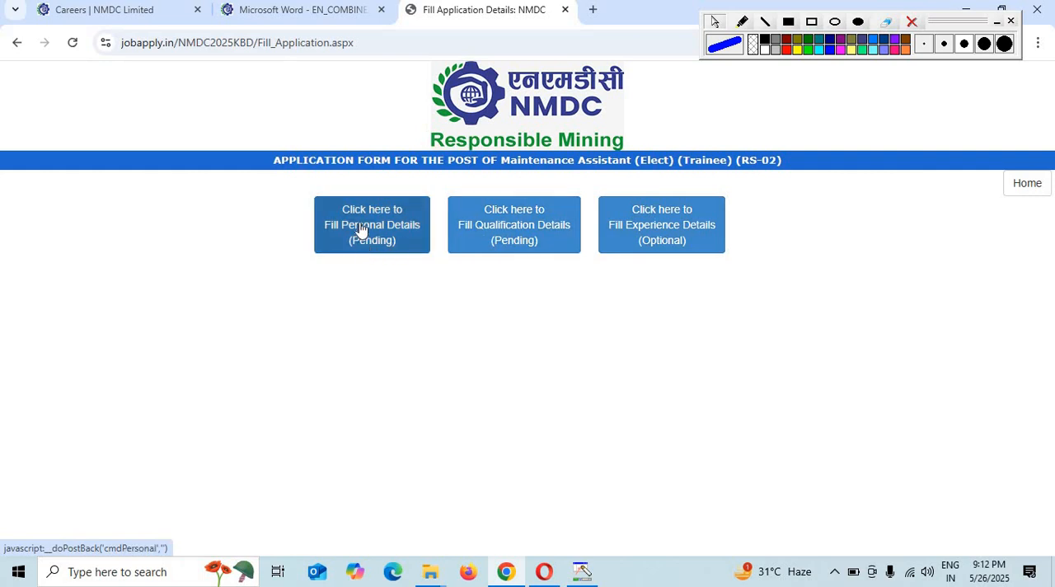
pyautogui.click(403, 237)
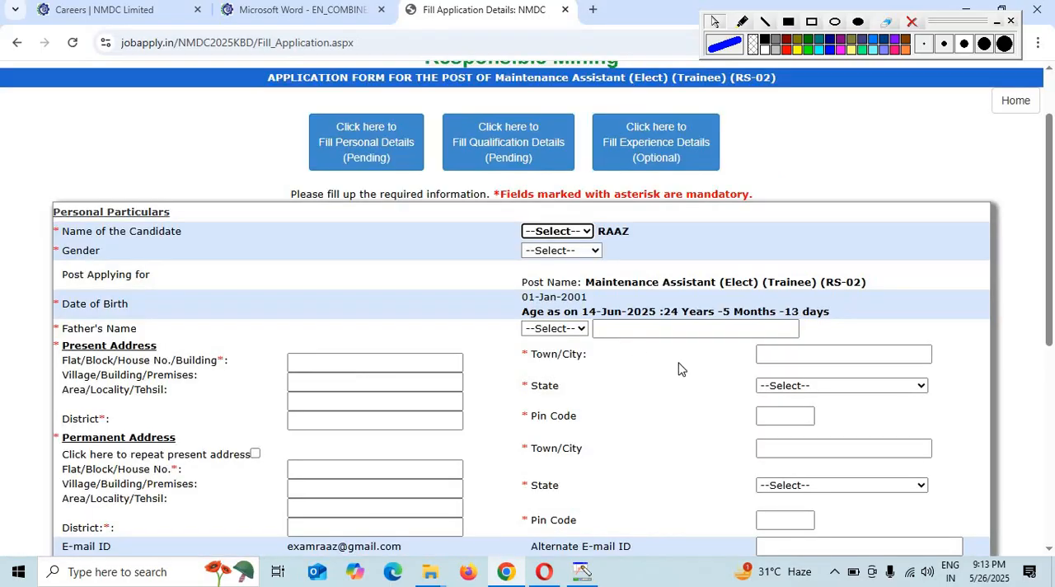
pyautogui.click(574, 230)
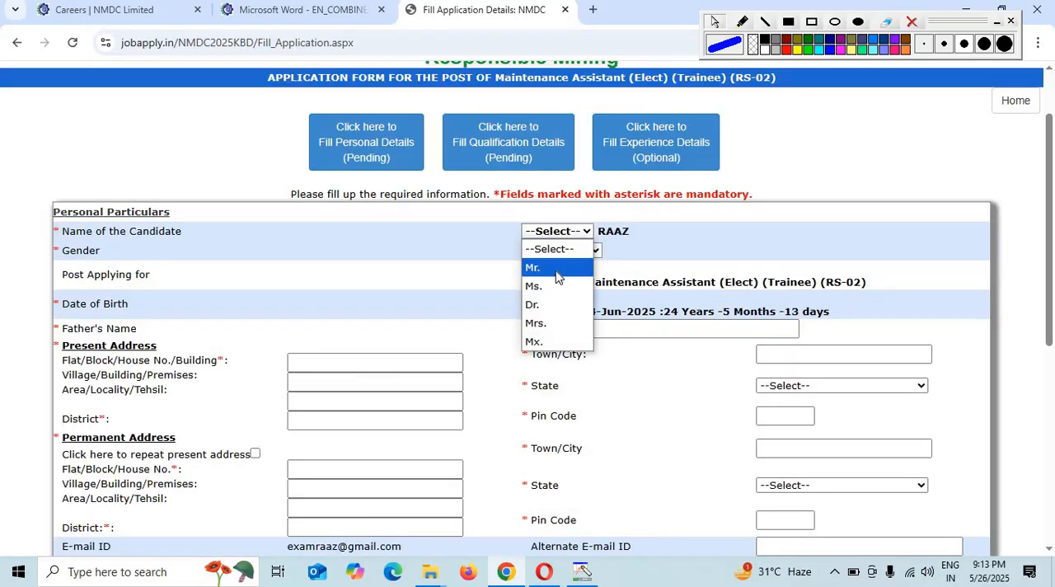
pyautogui.click(559, 267)
pyautogui.click(566, 254)
pyautogui.click(555, 283)
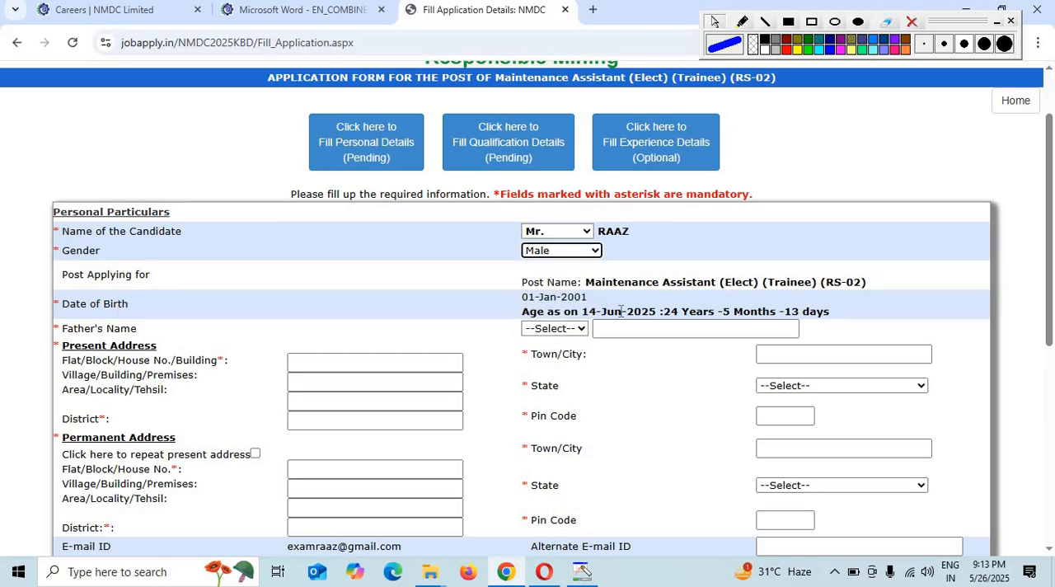
# - Set the father's title to Mr. and enter the father's name in the personal particulars
pyautogui.click(557, 328)
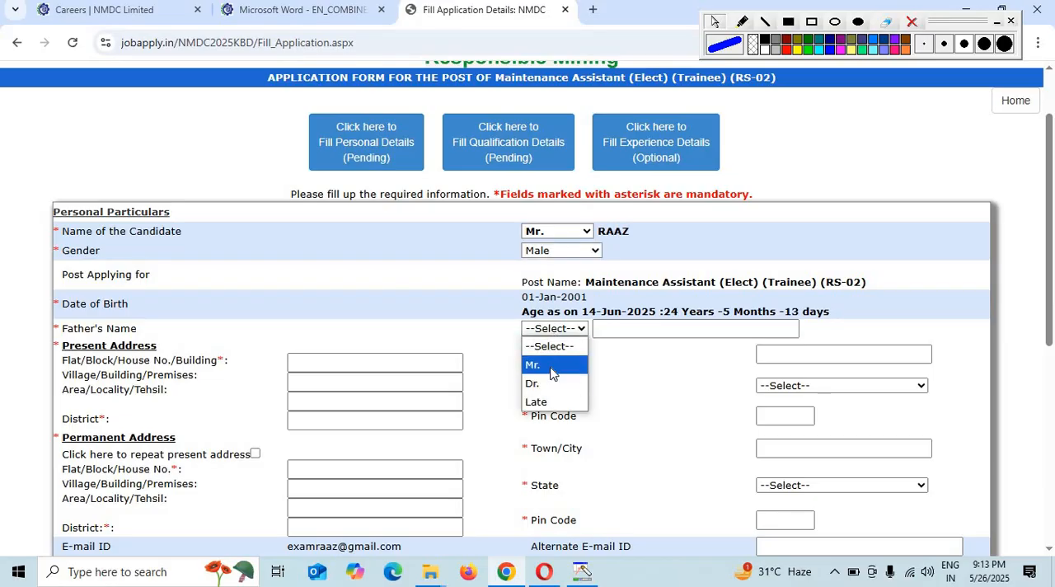
pyautogui.click(551, 367)
pyautogui.click(630, 330)
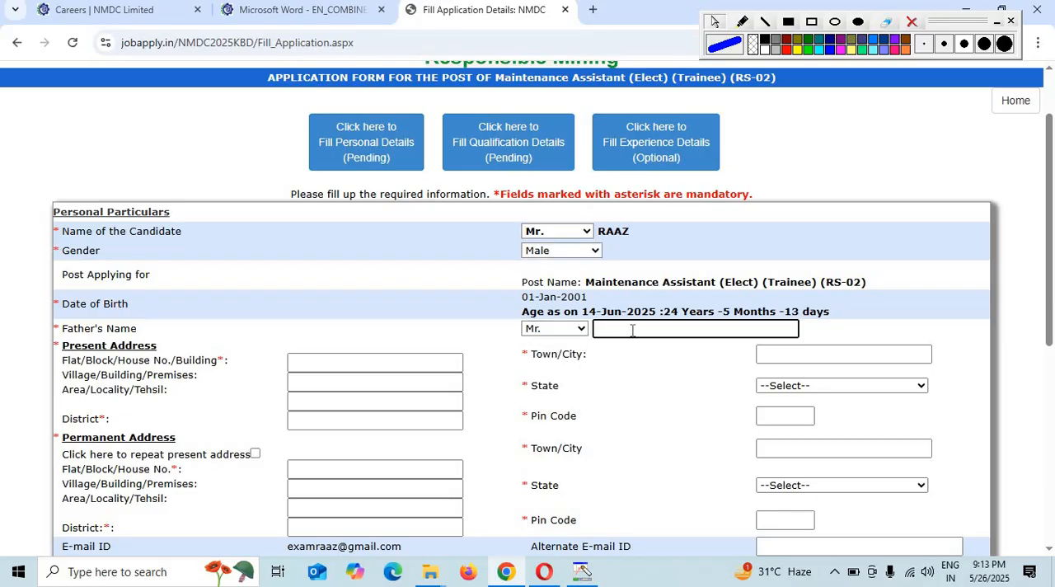
pyautogui.write('guddu')
pyautogui.click(640, 366)
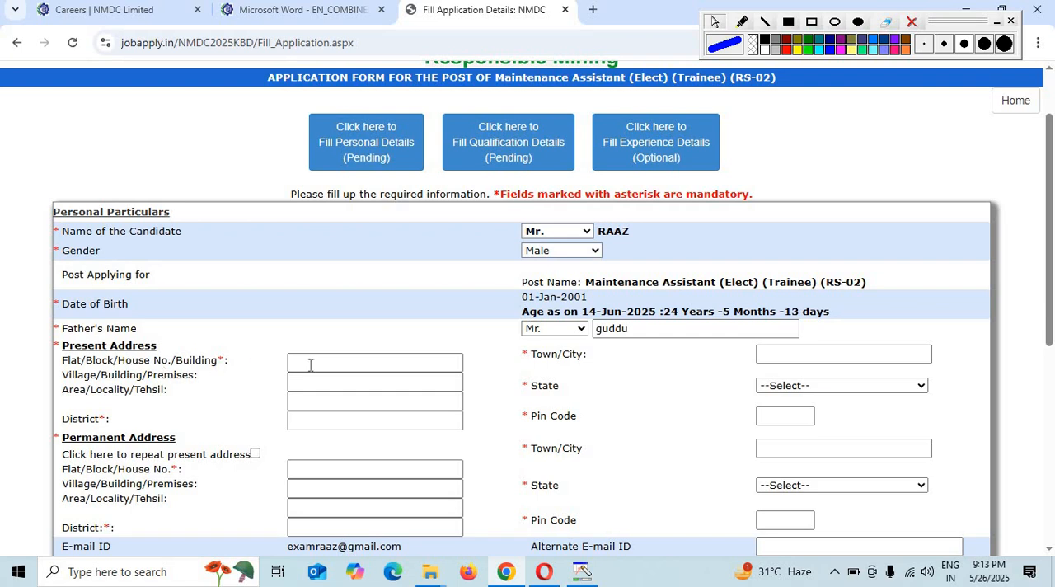
# - Fill in the house/building line of the present address and set its state to Uttar Pradesh
pyautogui.click(342, 364)
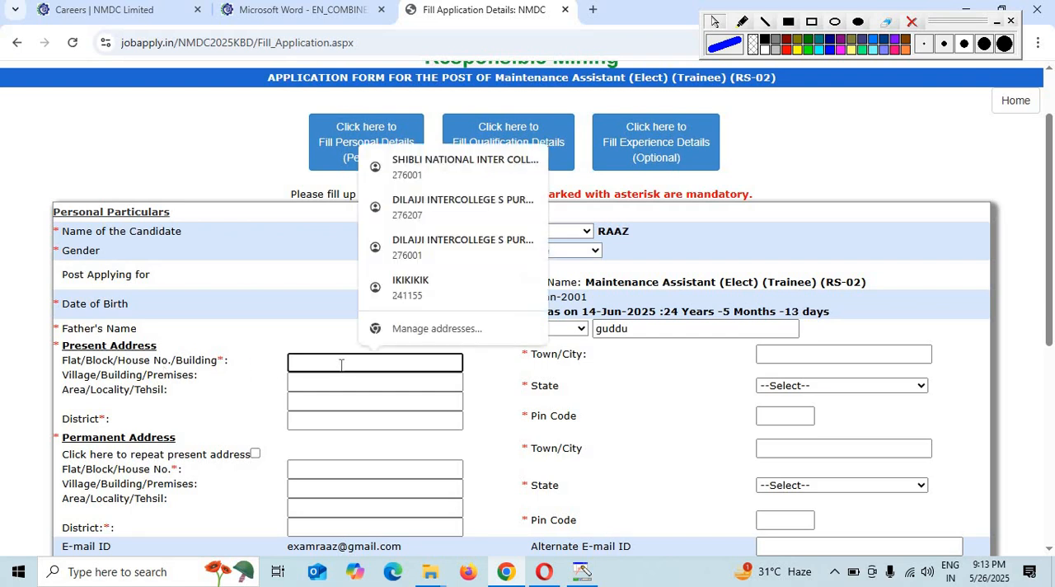
pyautogui.write('V')
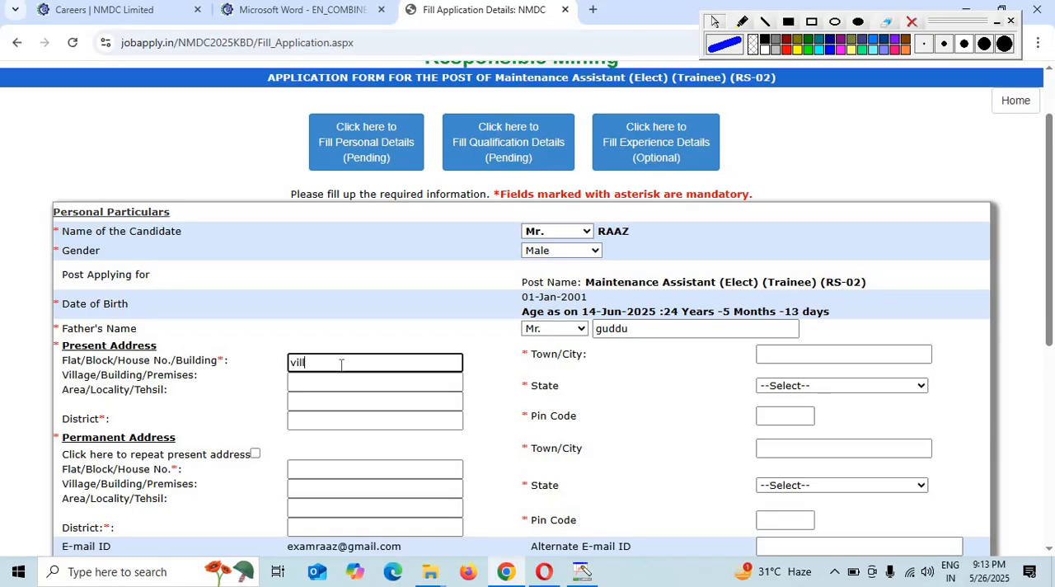
pyautogui.click(326, 385)
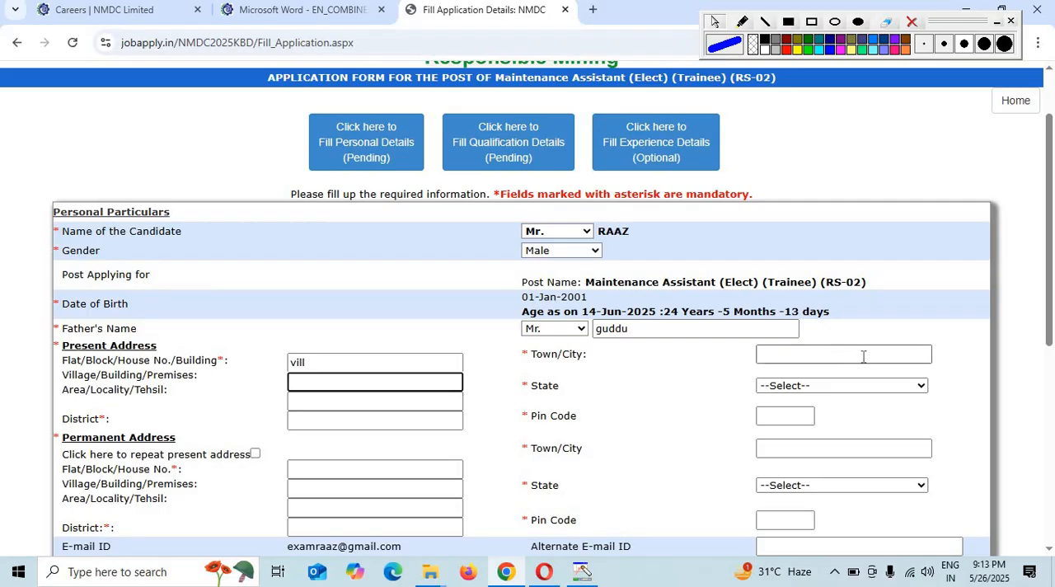
pyautogui.click(846, 386)
pyautogui.scroll(-5, 820, 338)
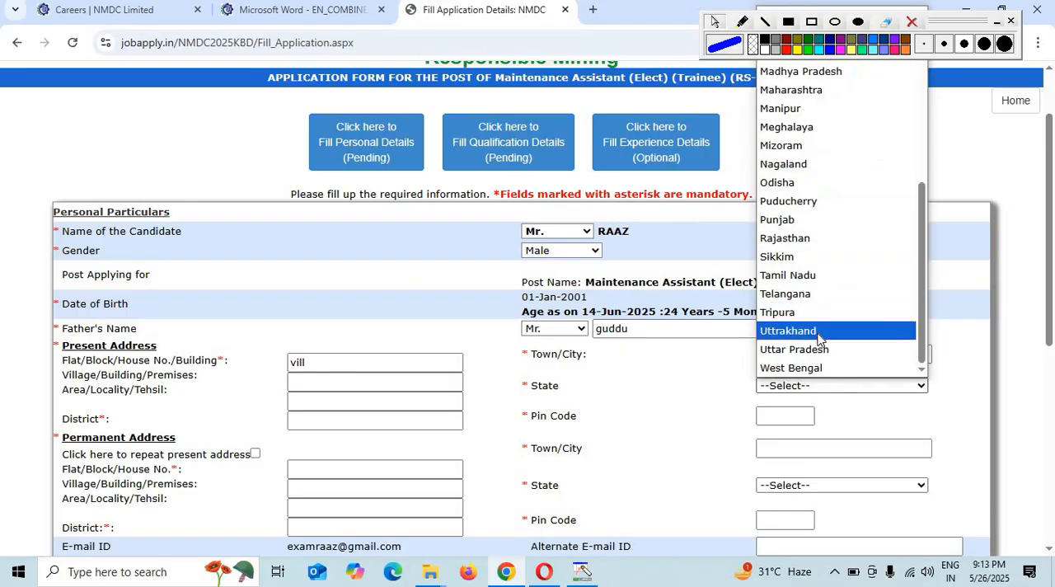
pyautogui.click(816, 349)
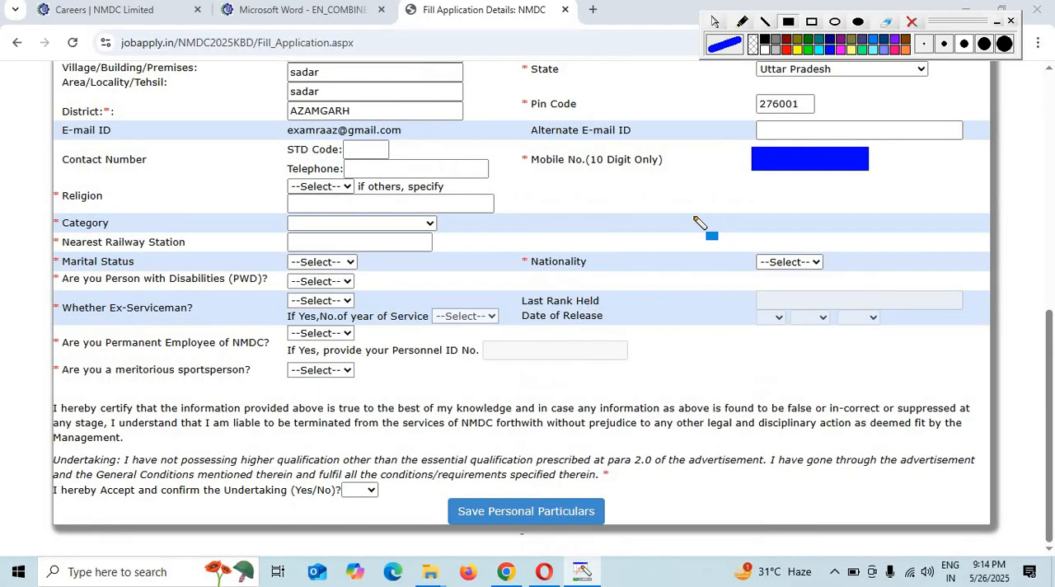
# - Set the candidate's religion to Hindu and the category to OBC-NON CREAMY LAYER
pyautogui.press('Escape')
pyautogui.click(328, 189)
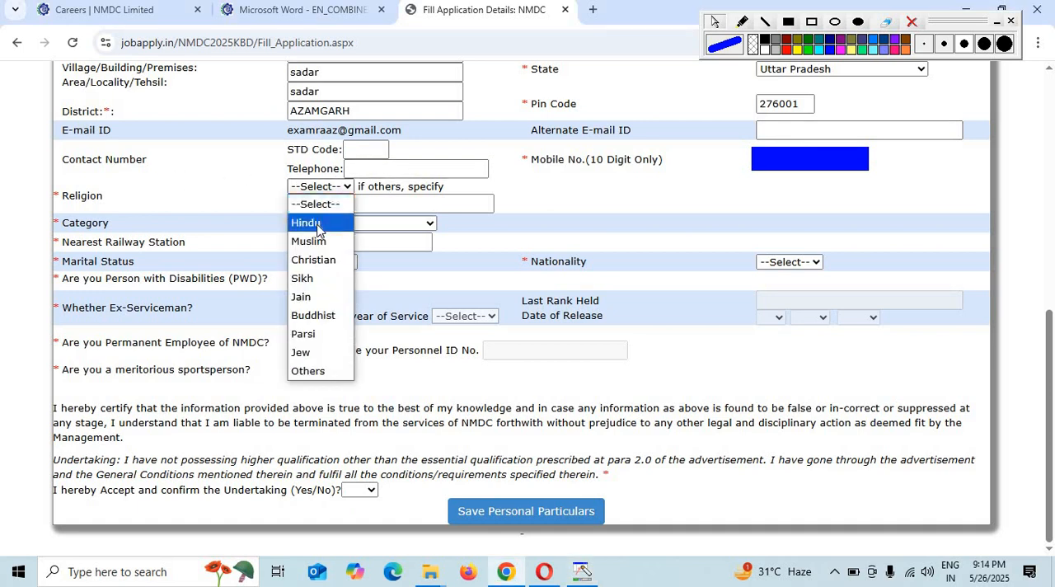
pyautogui.click(314, 221)
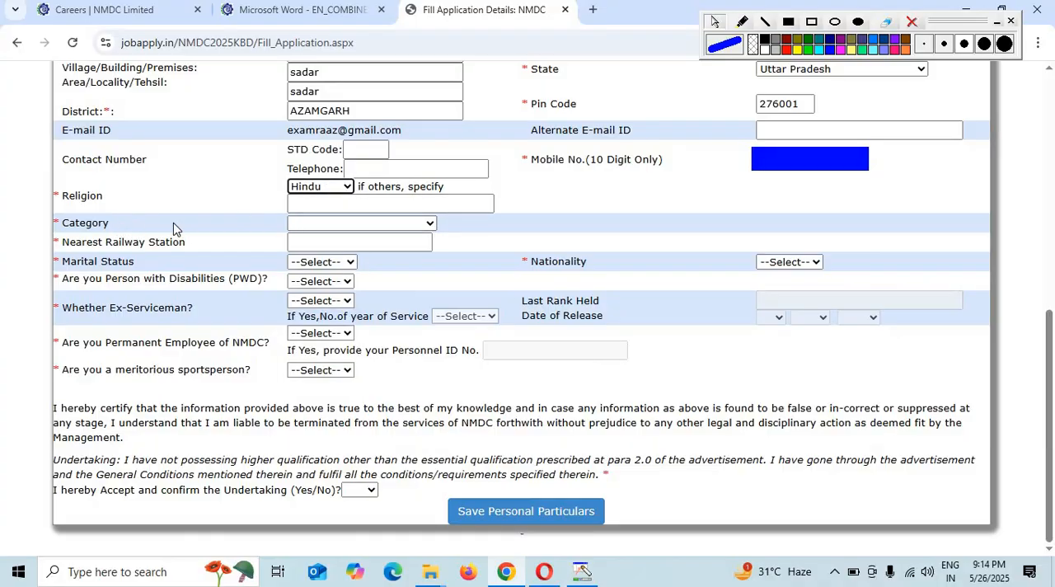
pyautogui.click(338, 204)
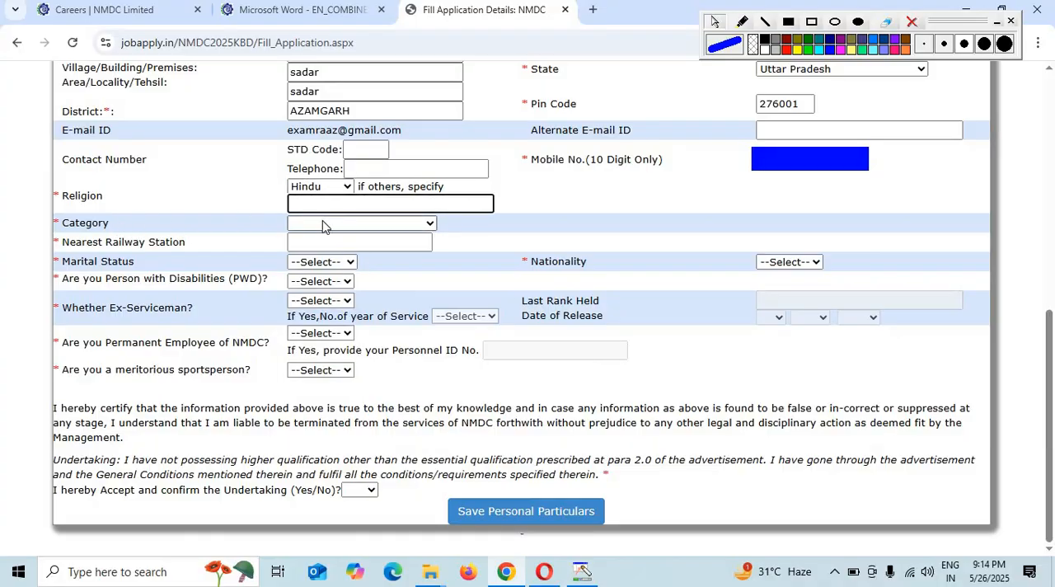
pyautogui.click(323, 223)
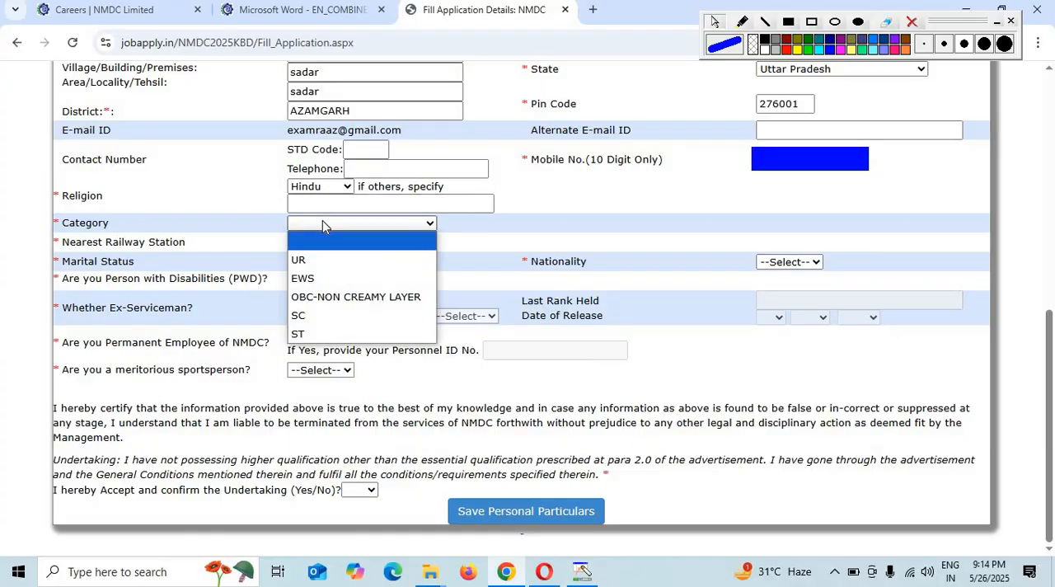
pyautogui.click(325, 296)
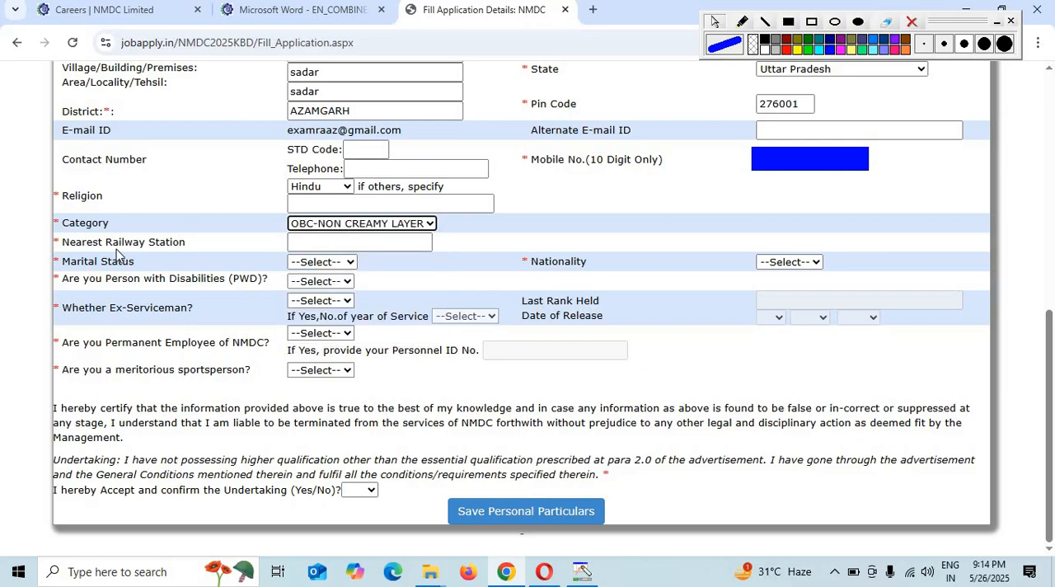
# - Enter azamgarh as the nearest railway station, and set marital status to UnMarried and nationality to INDIAN
pyautogui.click(344, 240)
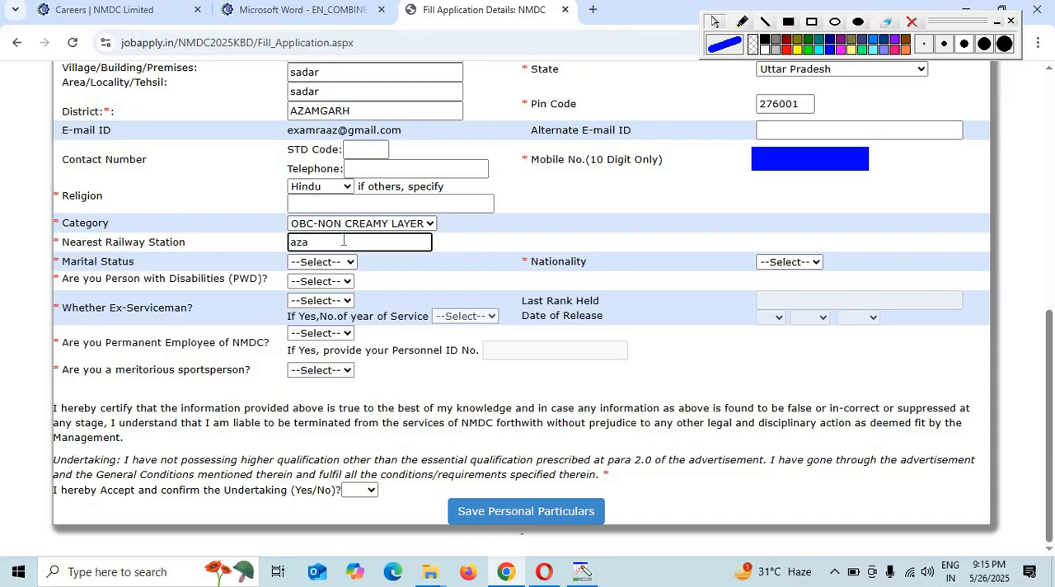
pyautogui.write('azamgarh')
pyautogui.click(330, 262)
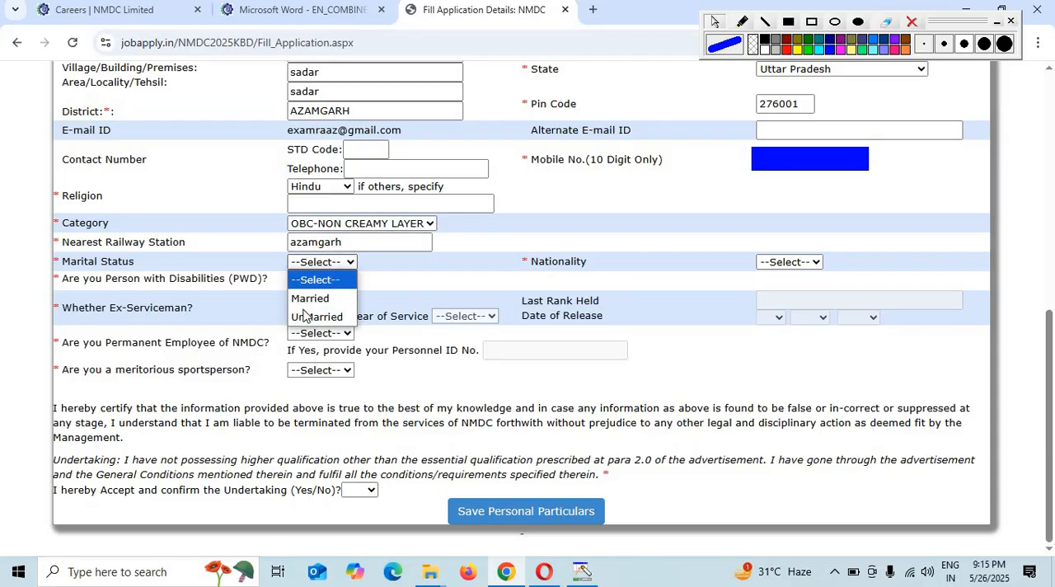
pyautogui.click(303, 315)
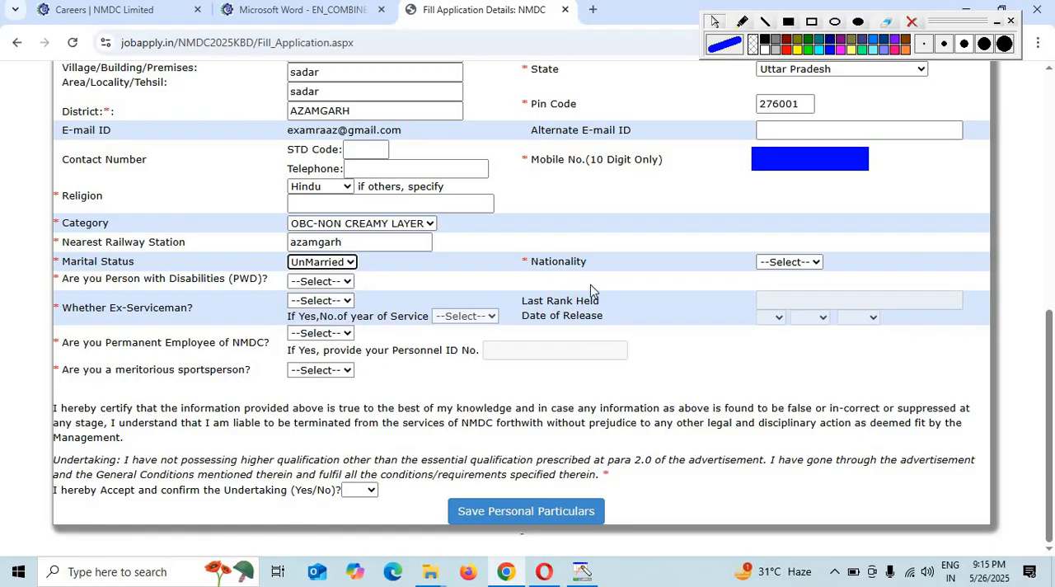
pyautogui.click(783, 263)
pyautogui.click(789, 305)
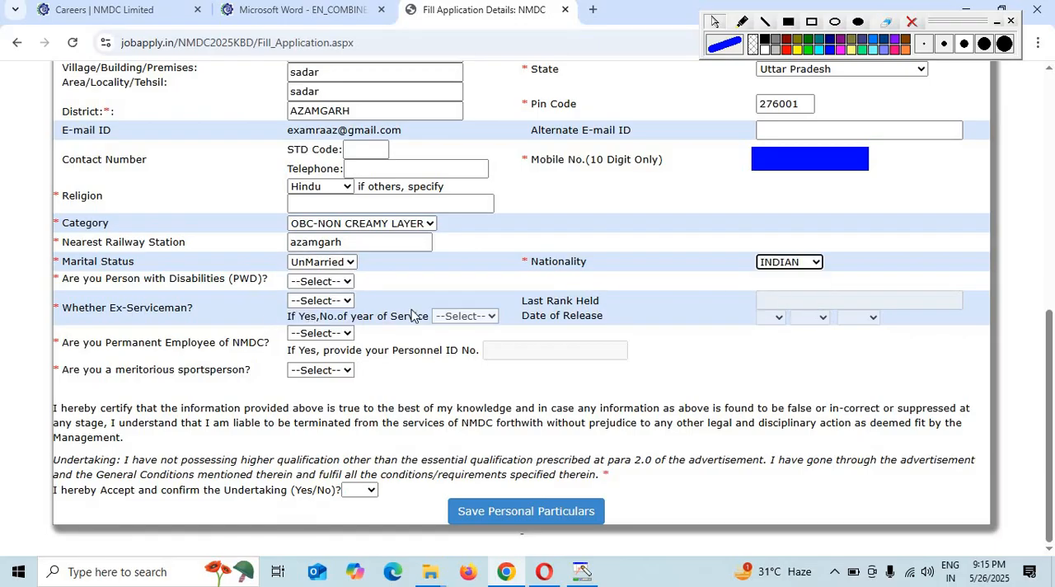
# - Answer NO to both the Person with Disabilities (PWD) and Ex-Serviceman questions
pyautogui.click(317, 282)
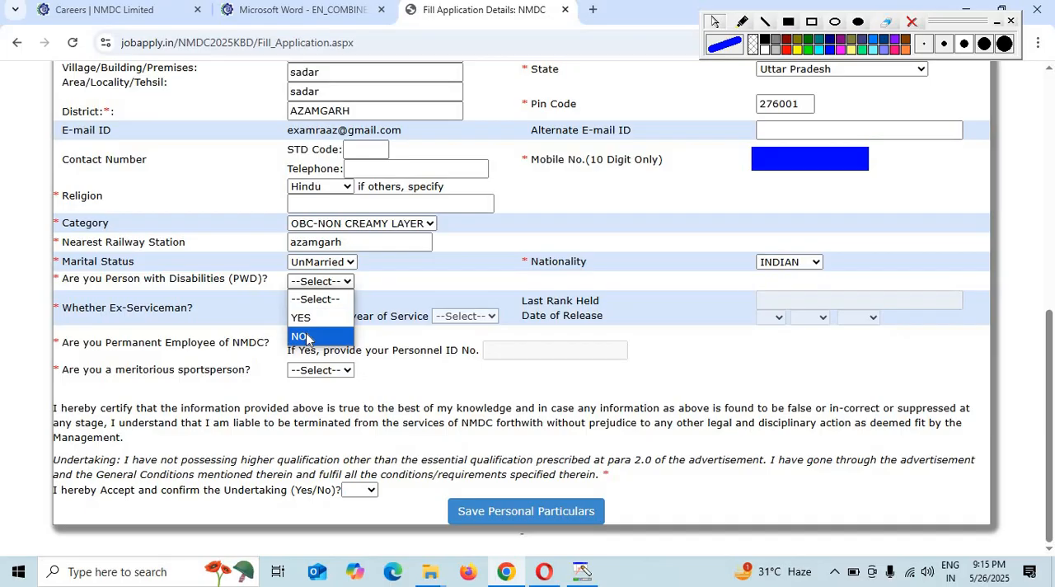
pyautogui.click(306, 338)
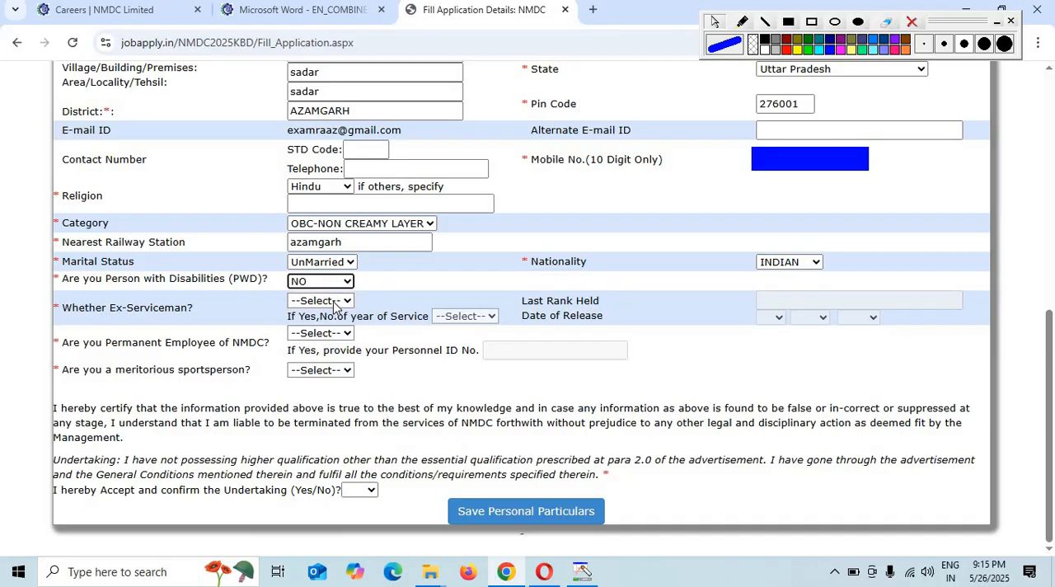
pyautogui.click(334, 305)
pyautogui.click(306, 335)
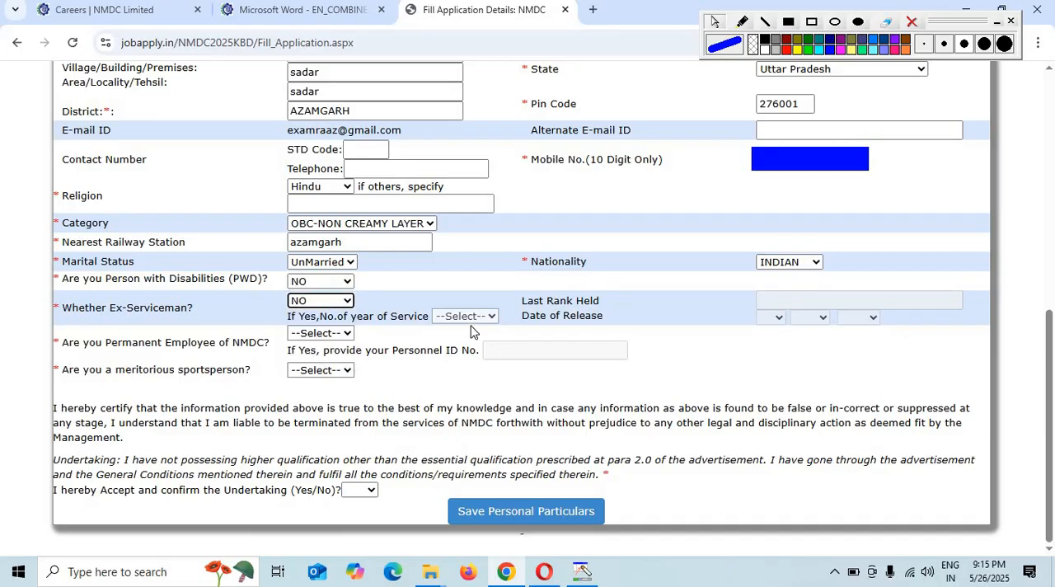
pyautogui.click(470, 322)
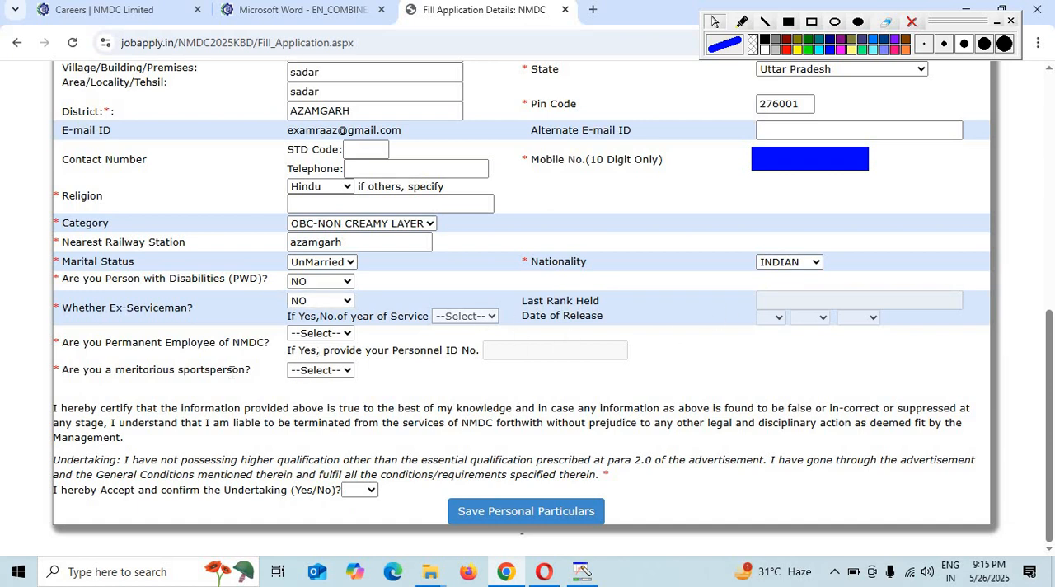
# - Answer NO to the permanent NMDC employee and meritorious sportsperson questions, and accept the undertaking with YES
pyautogui.moveTo(88, 344); pyautogui.dragTo(248, 348)
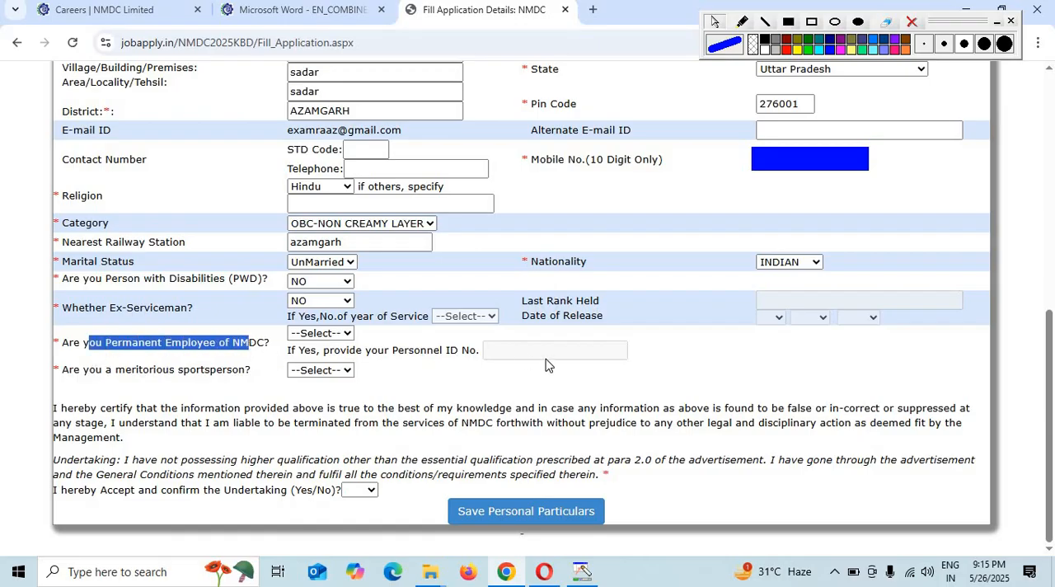
pyautogui.click(330, 334)
pyautogui.click(301, 369)
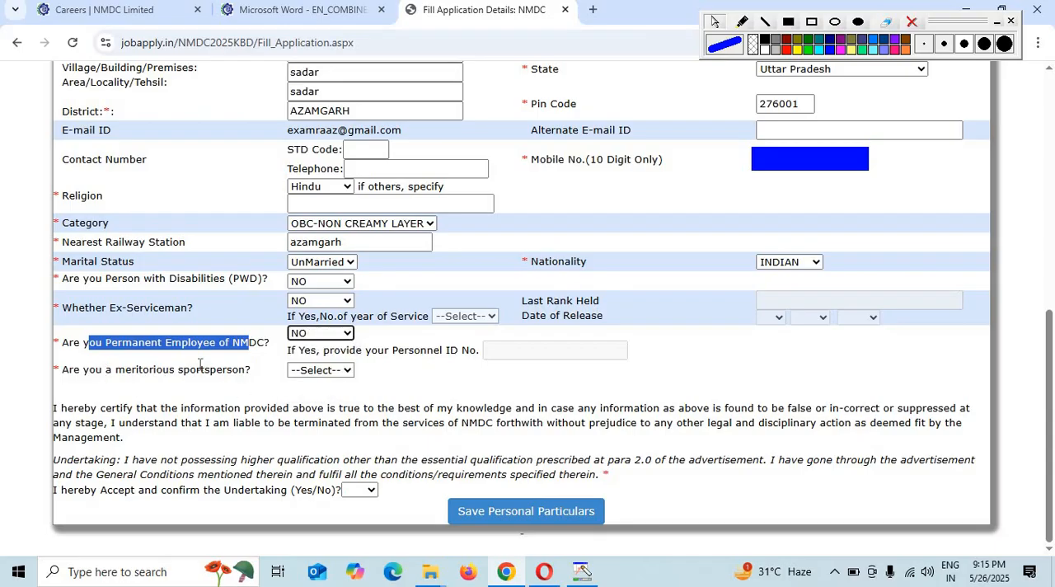
pyautogui.click(330, 370)
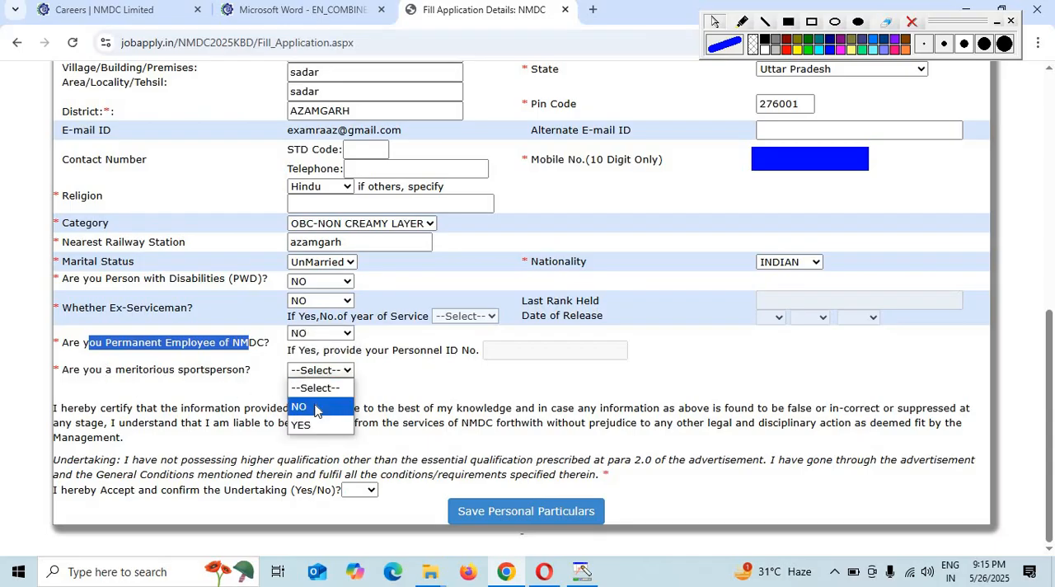
pyautogui.click(315, 408)
pyautogui.click(360, 490)
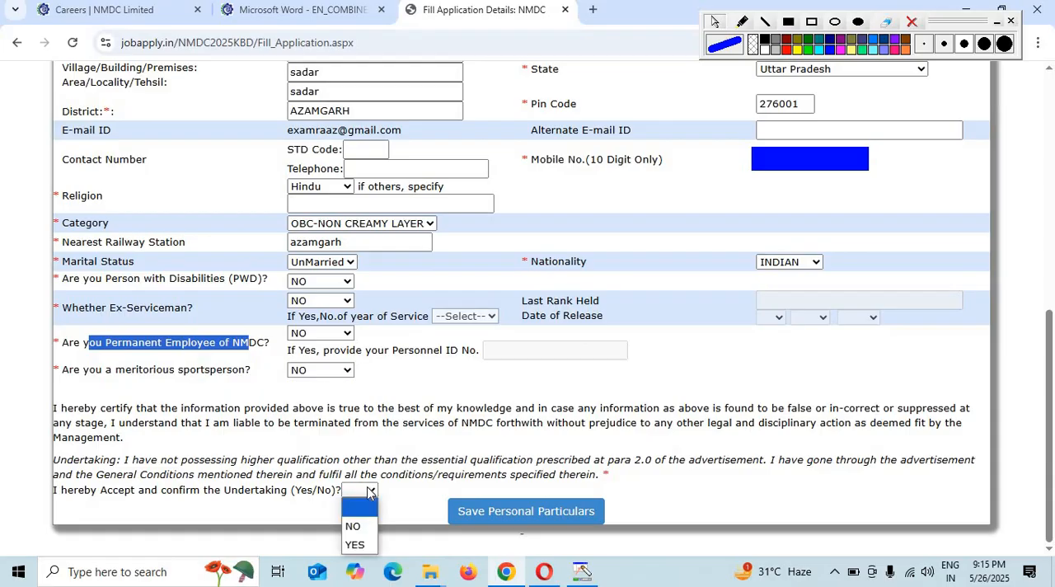
pyautogui.click(353, 544)
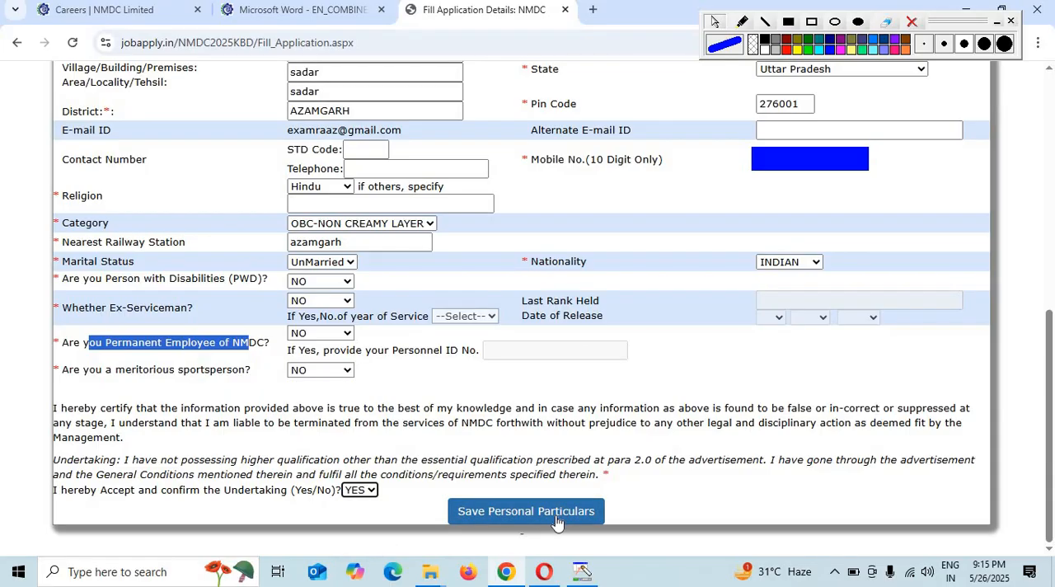
# - Save the personal particulars and open the qualification details section of the application
pyautogui.click(556, 519)
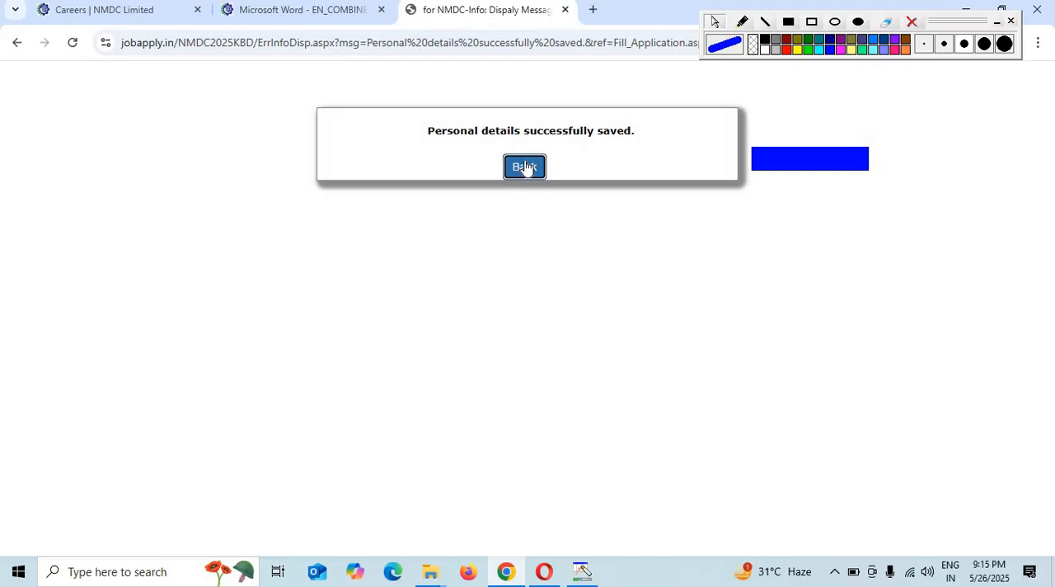
pyautogui.click(524, 167)
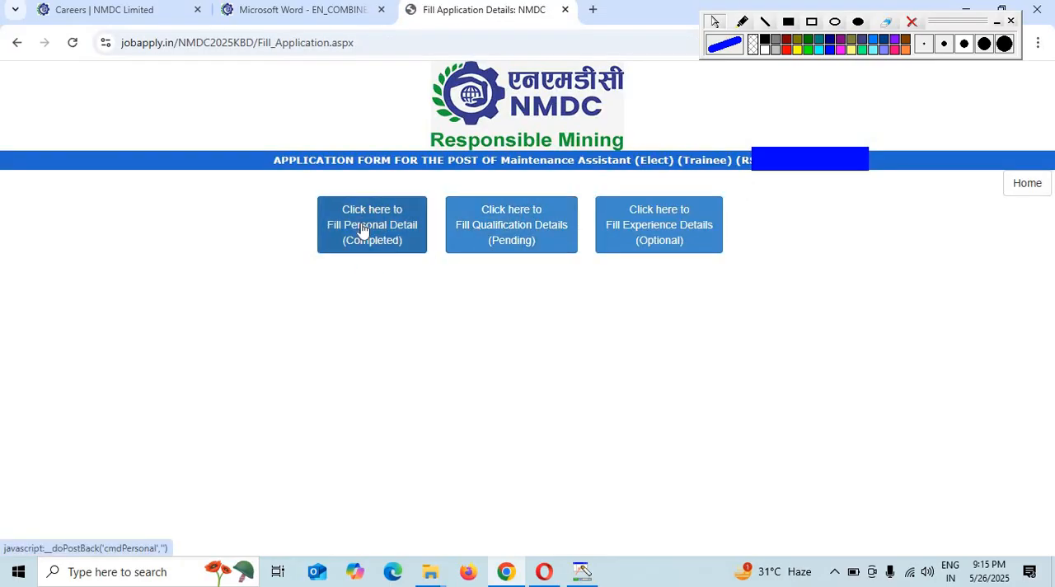
pyautogui.click(500, 228)
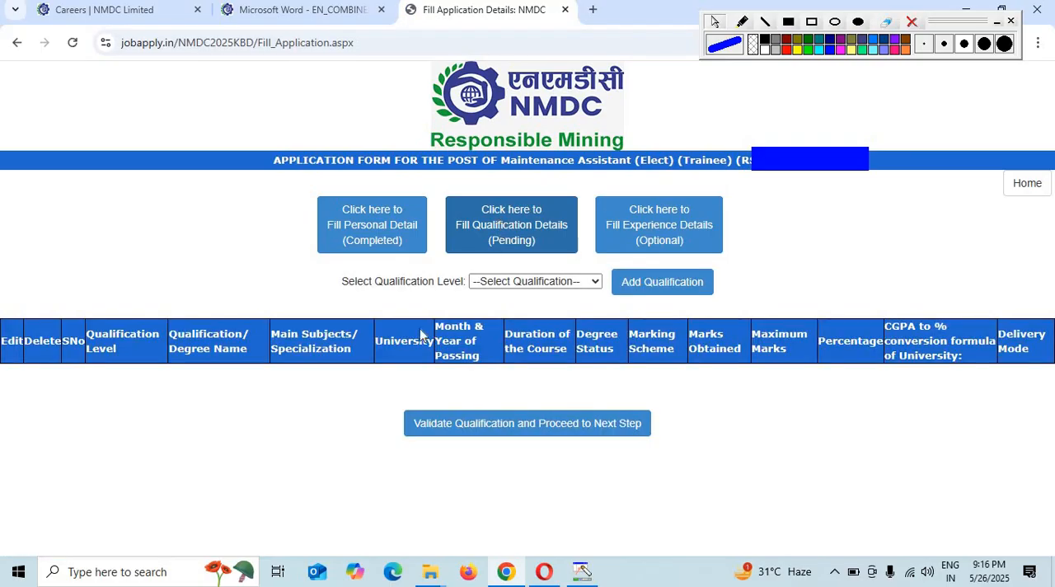
# - Start a new qualification entry for the 10TH/MATRICULATION level
pyautogui.click(501, 281)
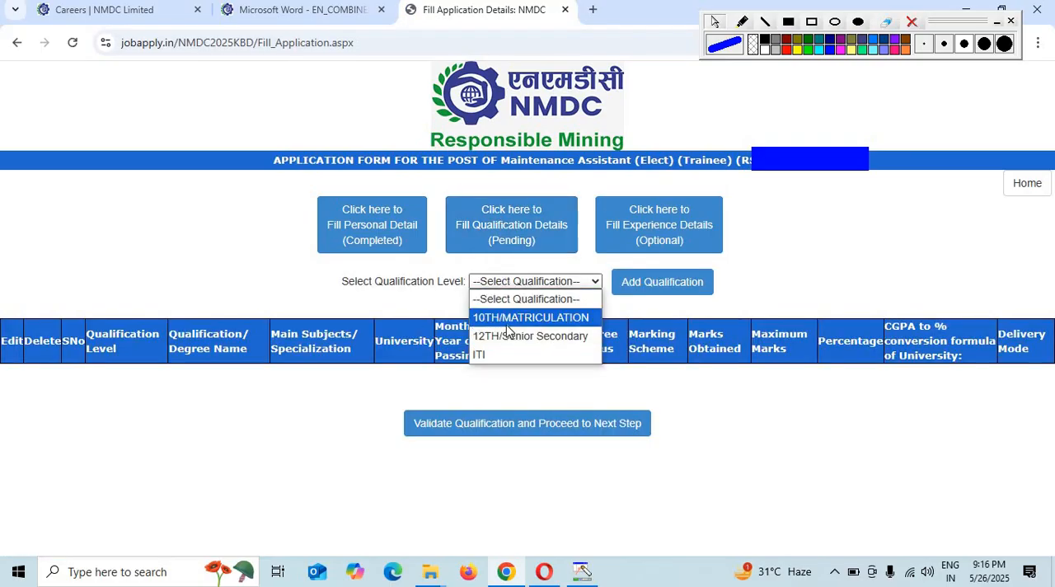
pyautogui.click(508, 324)
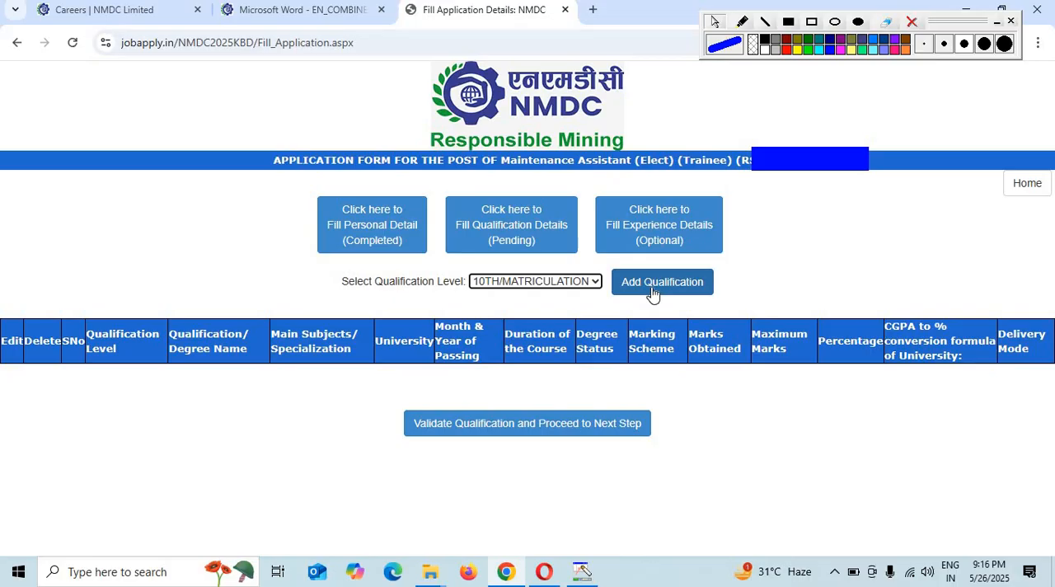
pyautogui.click(652, 292)
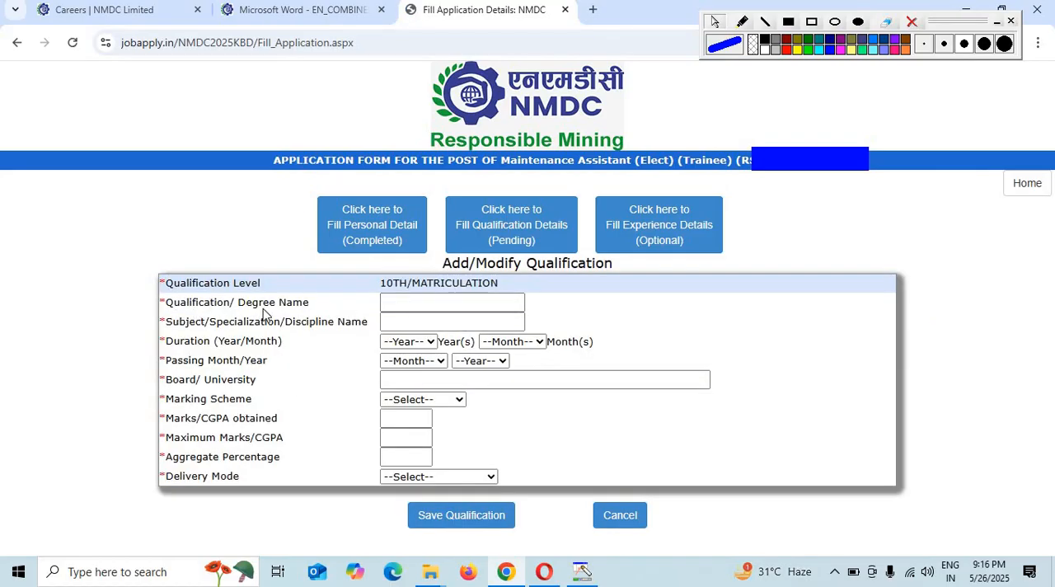
# - Enter 10th as the qualification name and "hindi math english science social science" as the subjects
pyautogui.click(417, 302)
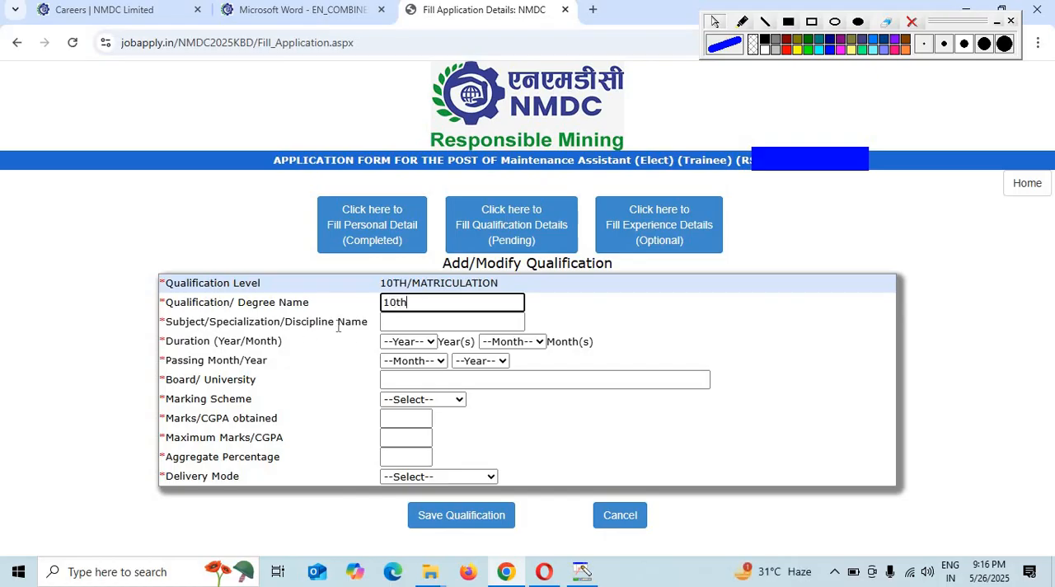
pyautogui.click(399, 323)
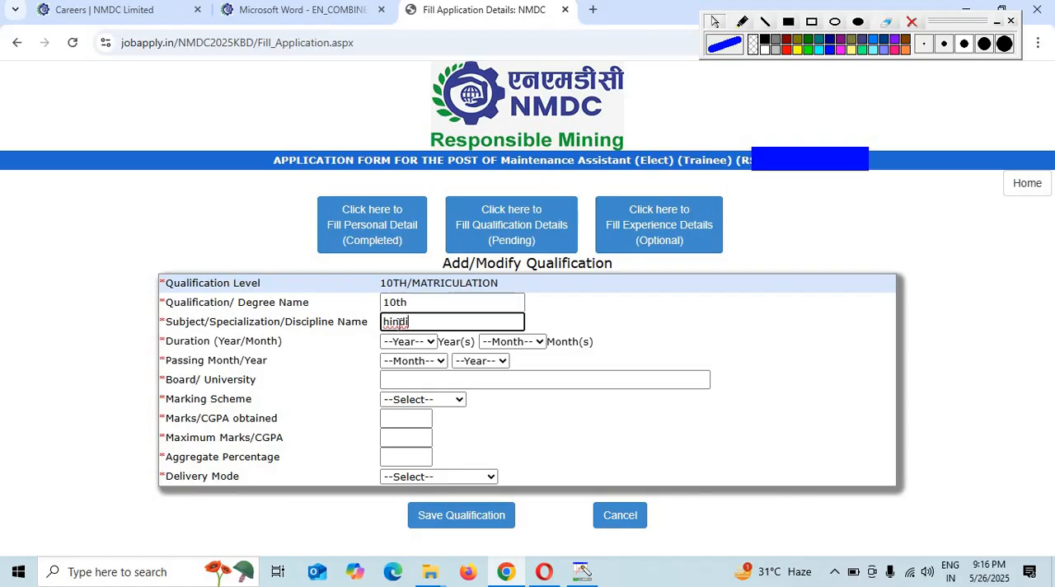
pyautogui.write('hindi ma')
pyautogui.write('th')
pyautogui.write(' english')
pyautogui.write(' science social science')
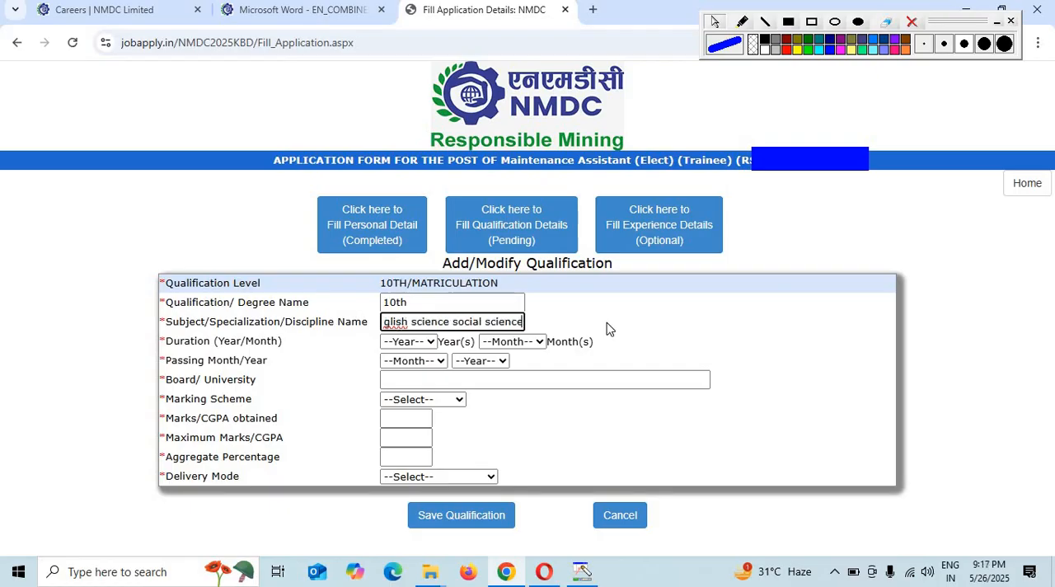
# - Set the 10th course duration to 2 years 0 months and the passing date to Jun 2015
pyautogui.click(406, 343)
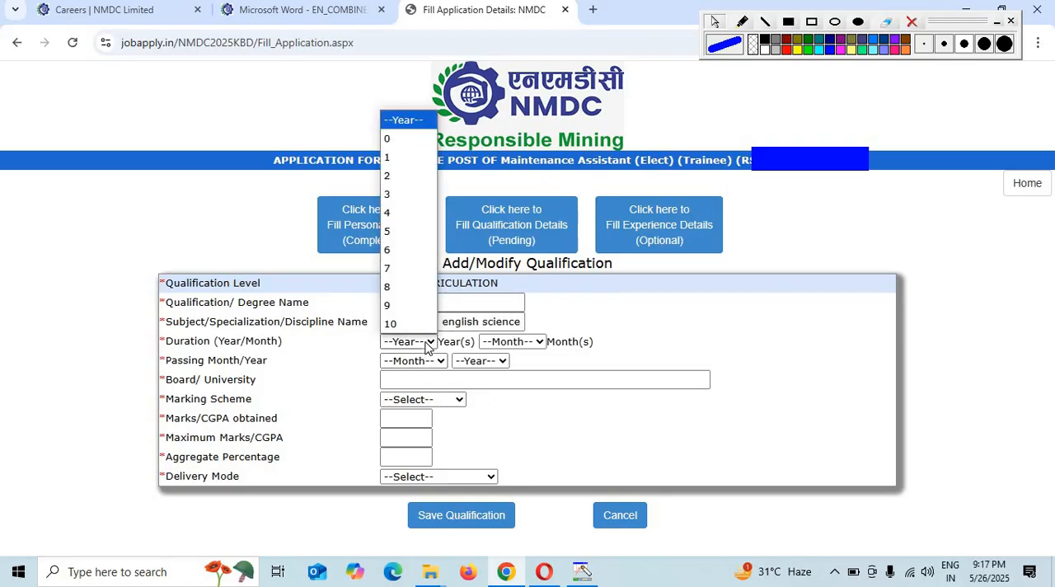
pyautogui.click(401, 175)
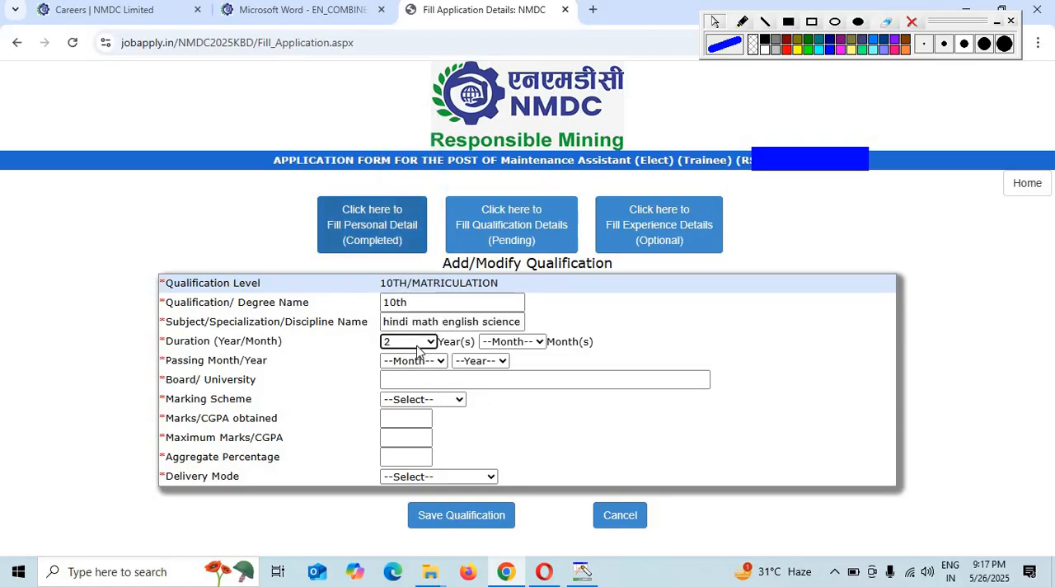
pyautogui.click(523, 347)
pyautogui.click(507, 122)
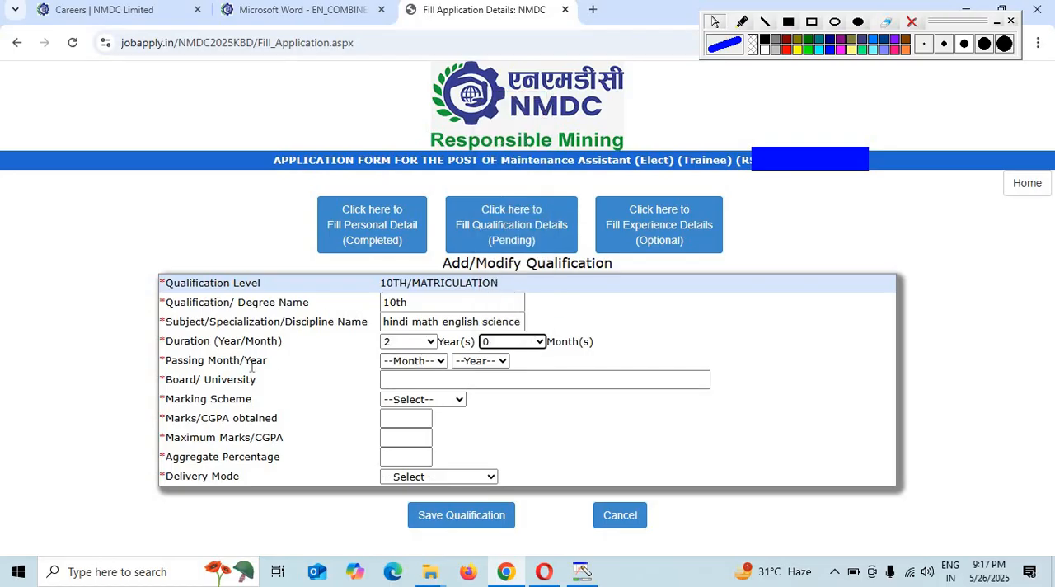
pyautogui.click(412, 360)
pyautogui.click(414, 228)
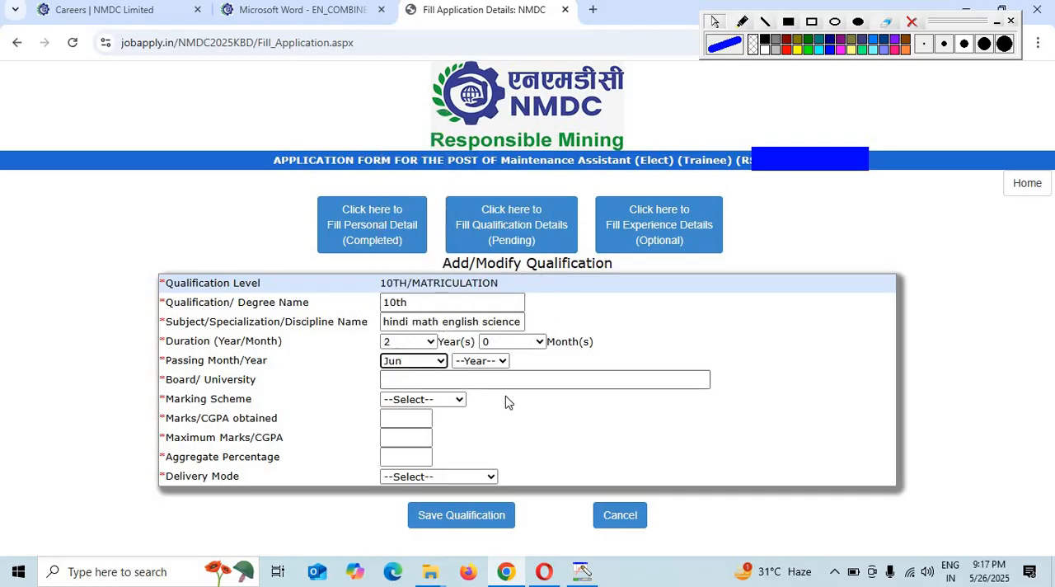
pyautogui.click(486, 361)
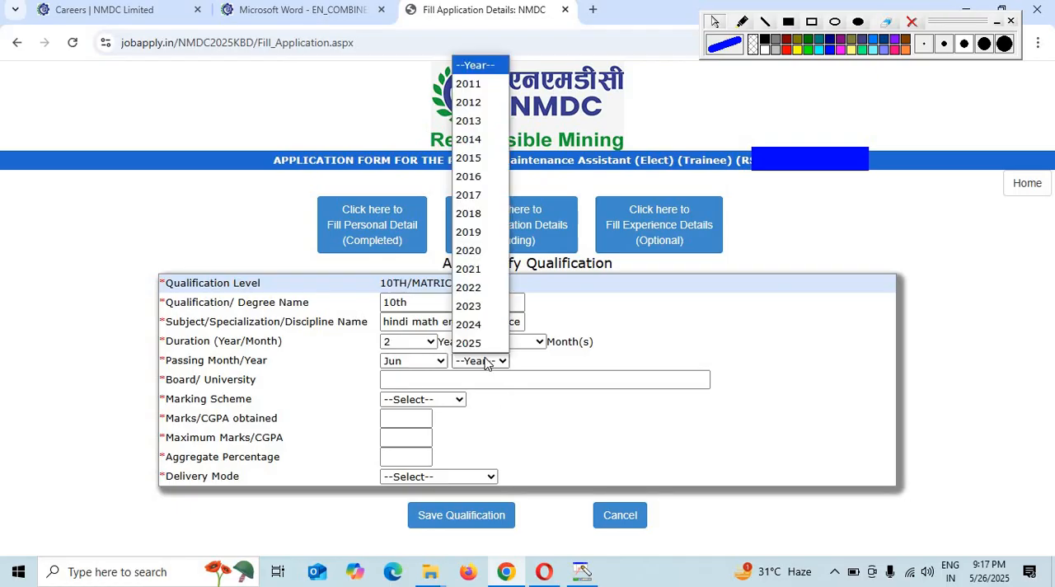
pyautogui.click(484, 158)
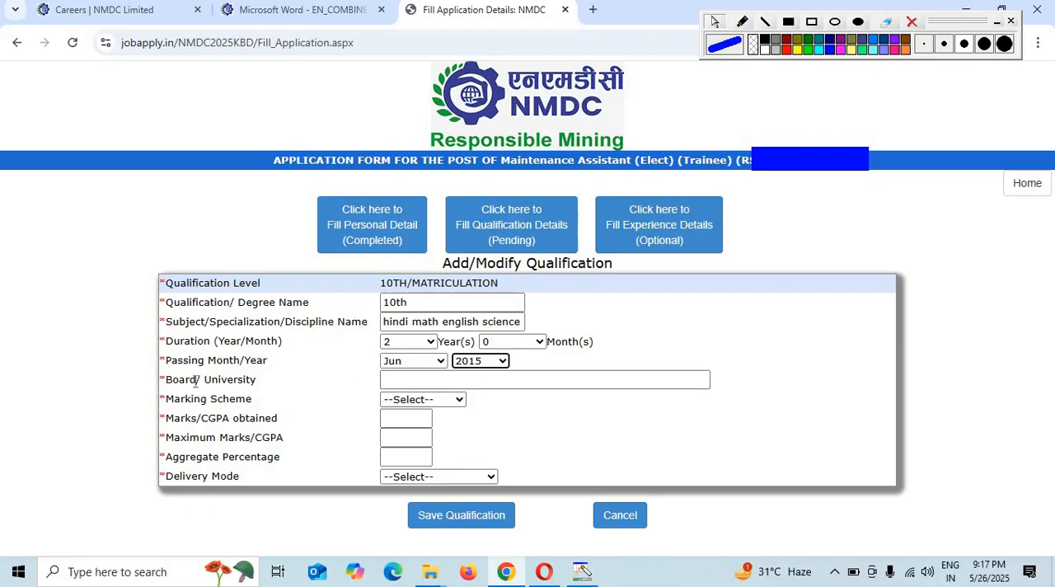
# - Enter up board as the board for the 10th qualification and choose Marks as the marking scheme
pyautogui.click(418, 377)
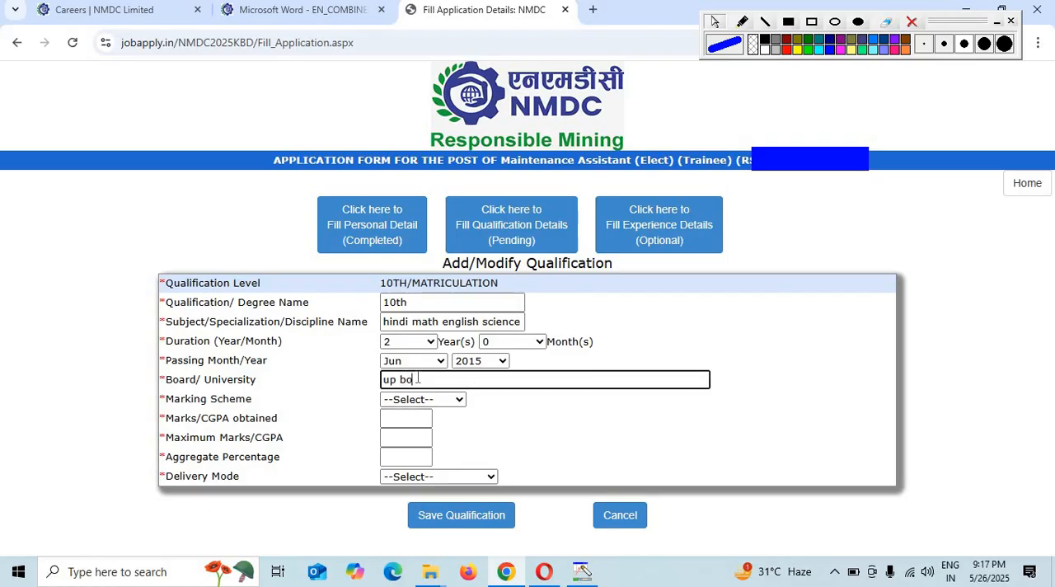
pyautogui.write('up board')
pyautogui.click(422, 399)
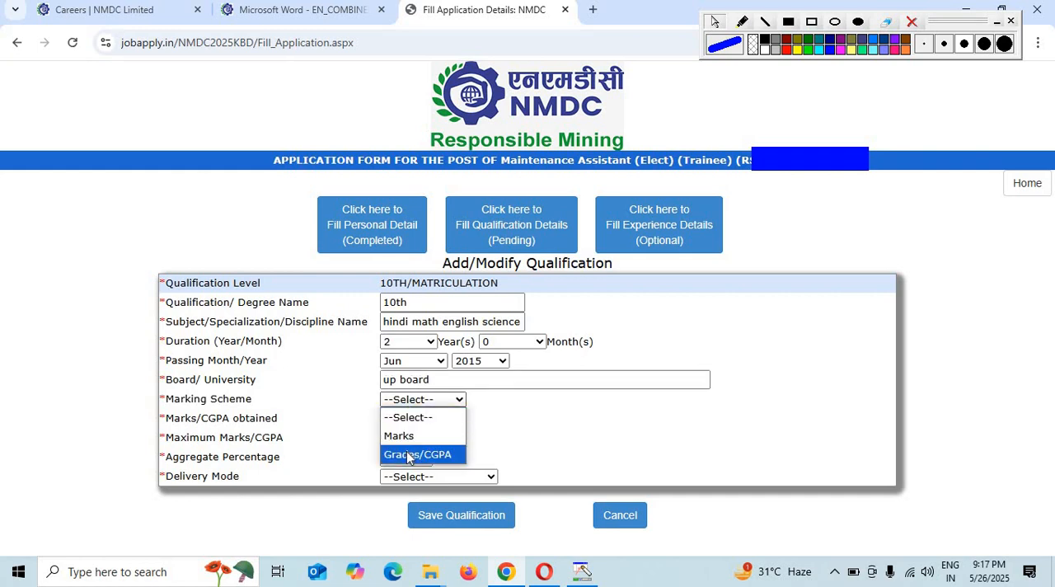
pyautogui.click(408, 435)
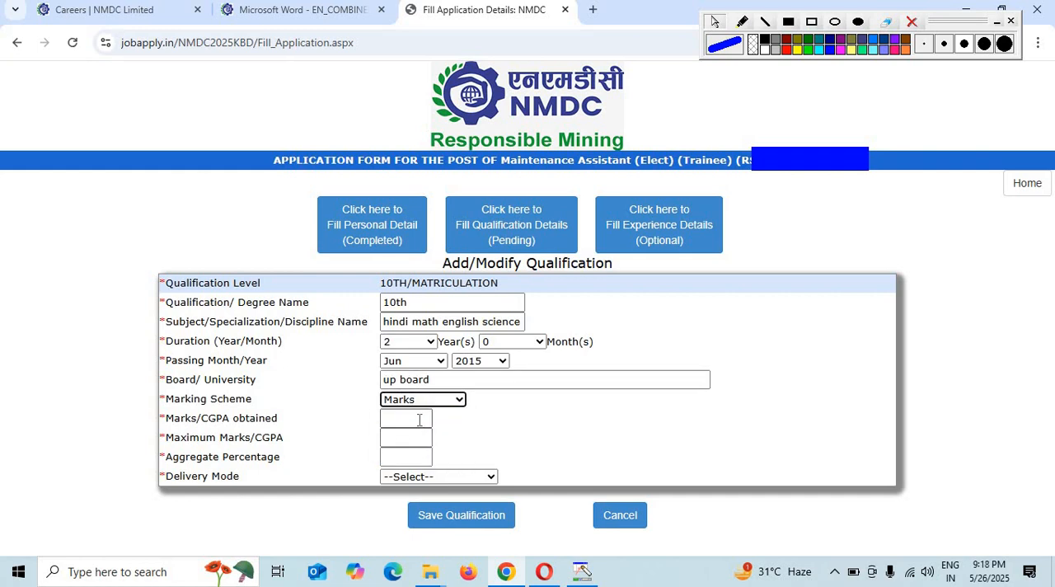
# - Enter 471 as the marks obtained and 600 as the maximum marks for the 10th qualification
pyautogui.click(419, 419)
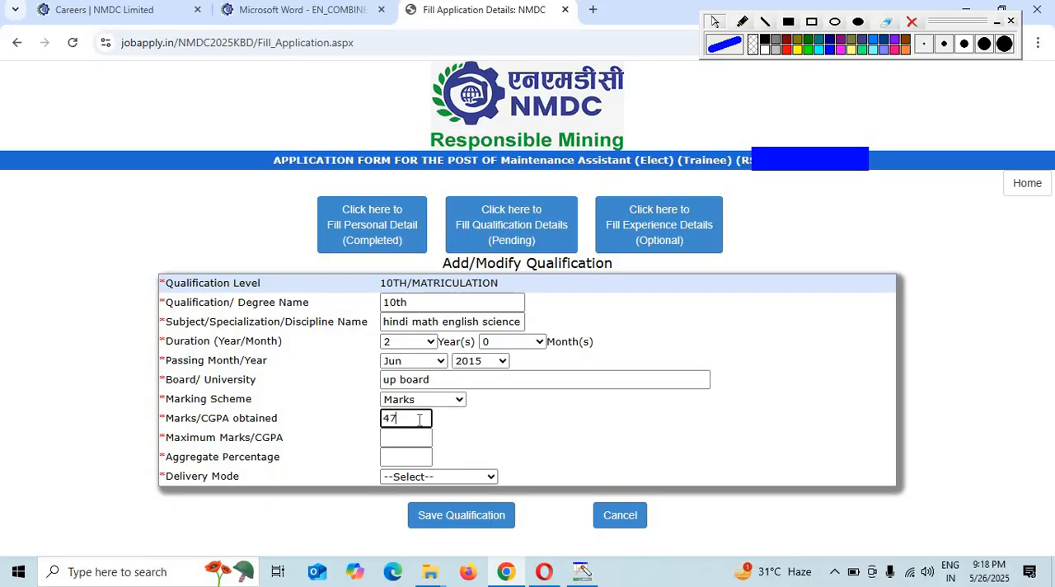
pyautogui.click(404, 439)
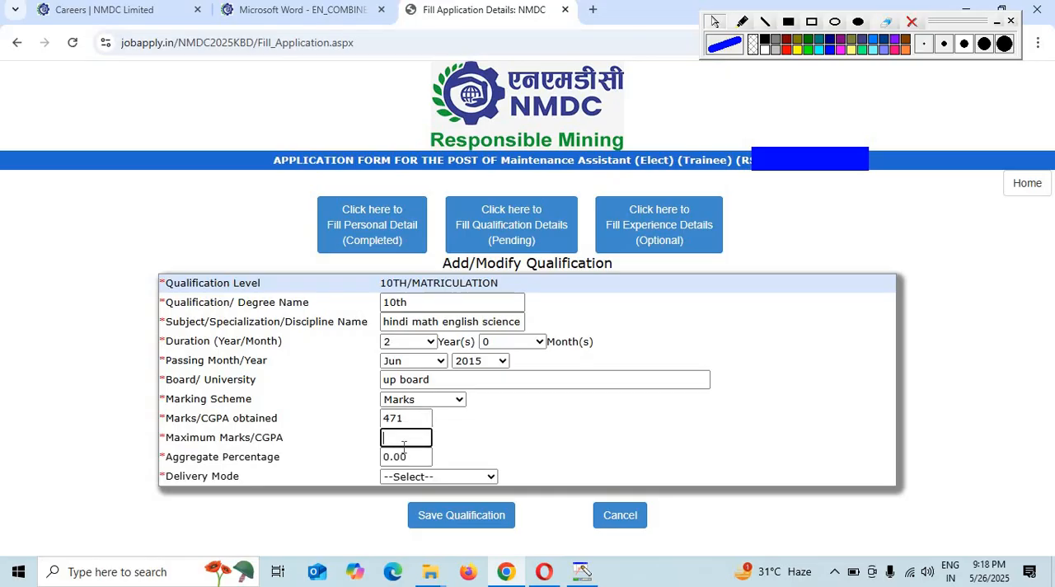
pyautogui.click(560, 438)
# - Set the delivery mode to FULL TIME, save the 10th qualification and return to the qualification list
pyautogui.click(442, 476)
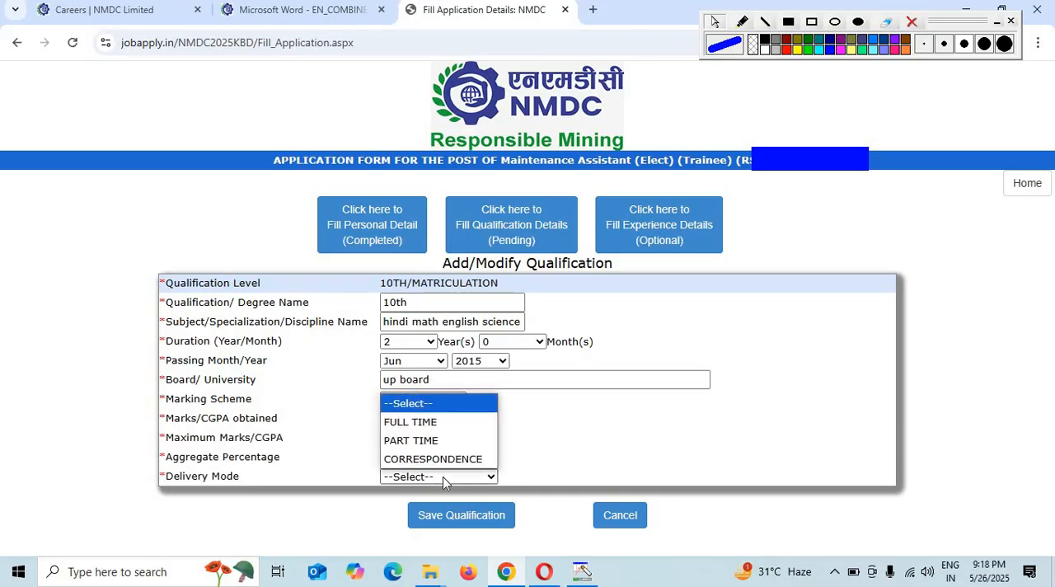
pyautogui.click(429, 423)
pyautogui.click(468, 516)
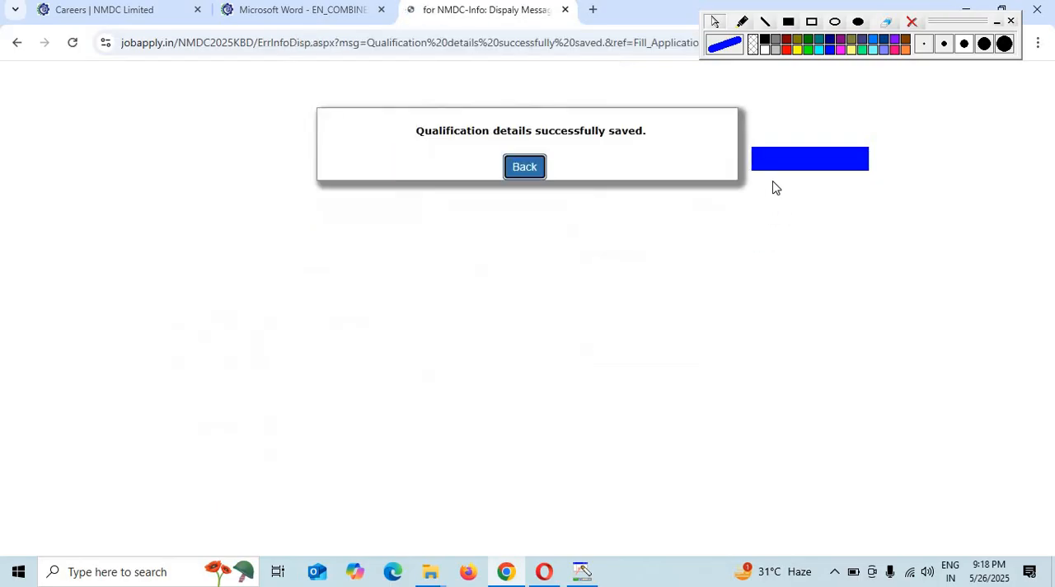
pyautogui.click(532, 169)
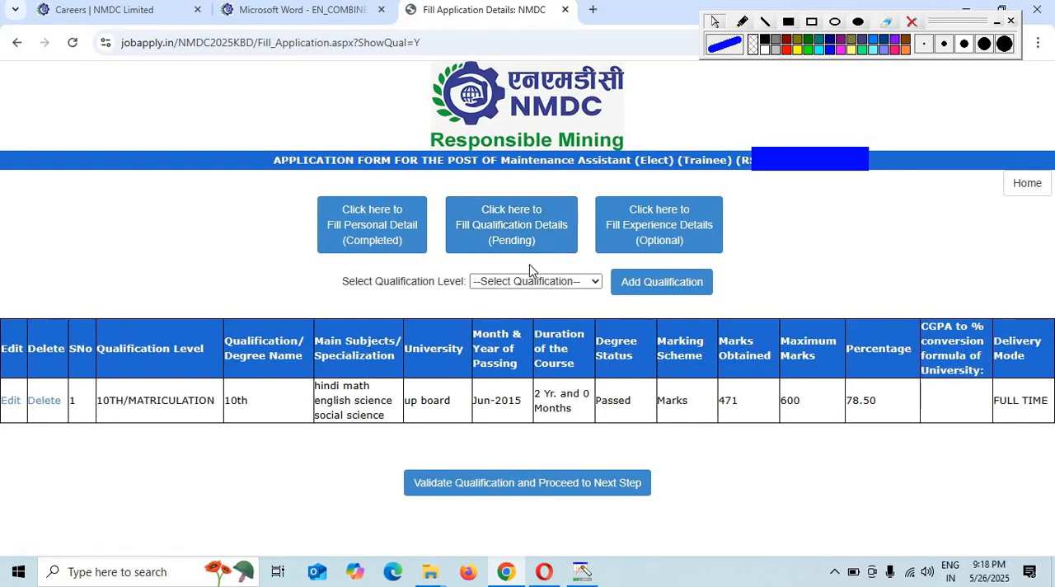
# - Start a new qualification entry for the ITI level
pyautogui.click(531, 281)
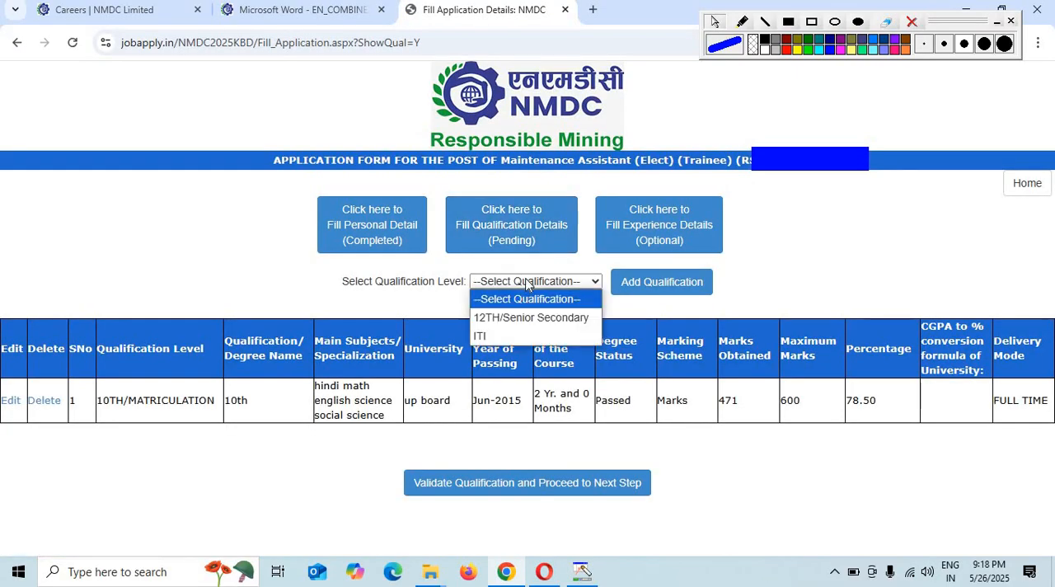
pyautogui.click(485, 337)
pyautogui.click(656, 286)
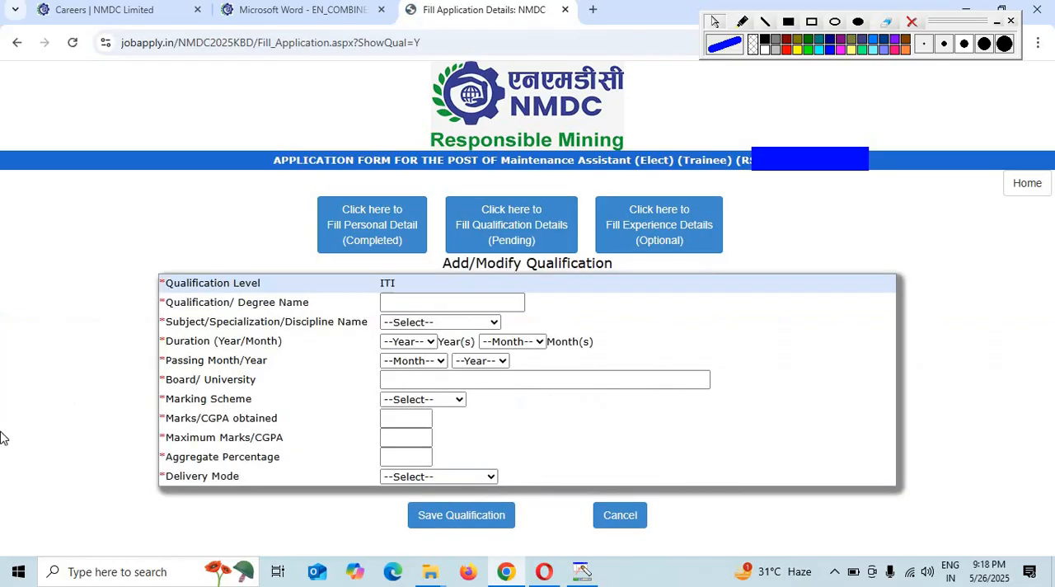
# - Enter "iti e" as the ITI qualification name and select Discipline: Electrical as the specialization
pyautogui.click(458, 302)
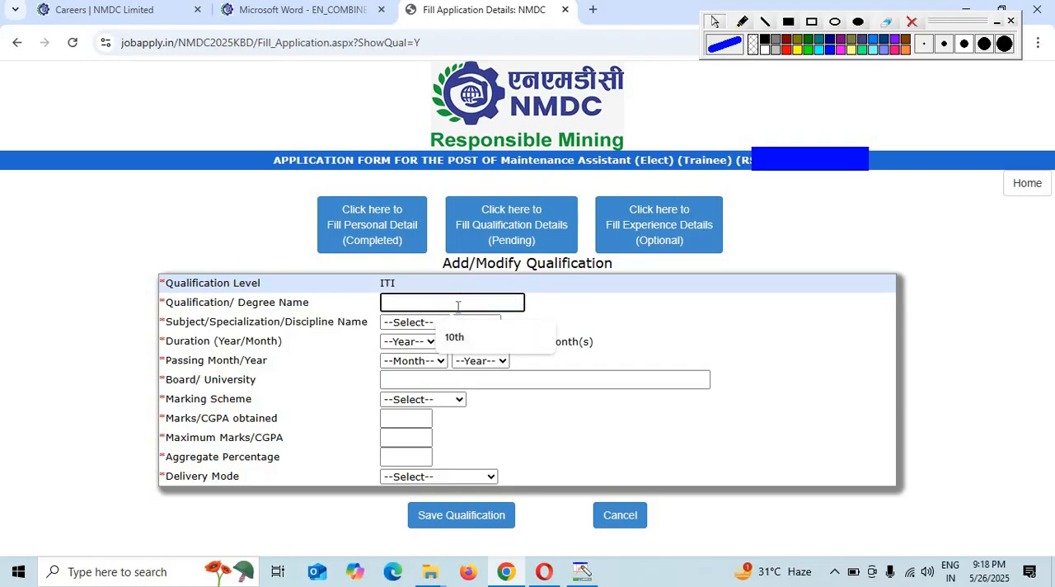
pyautogui.write('Iti e')
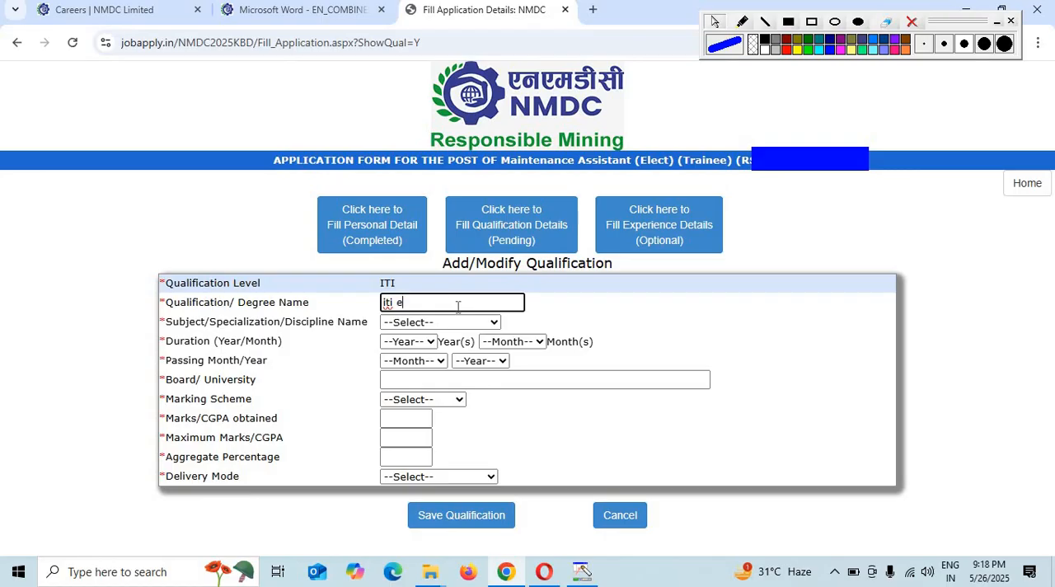
pyautogui.click(433, 322)
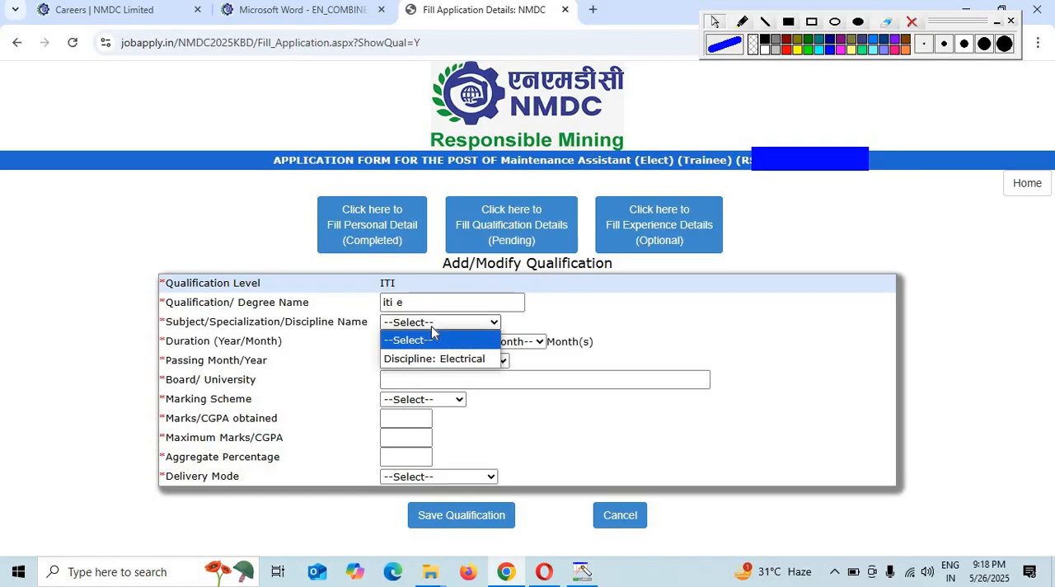
pyautogui.click(419, 360)
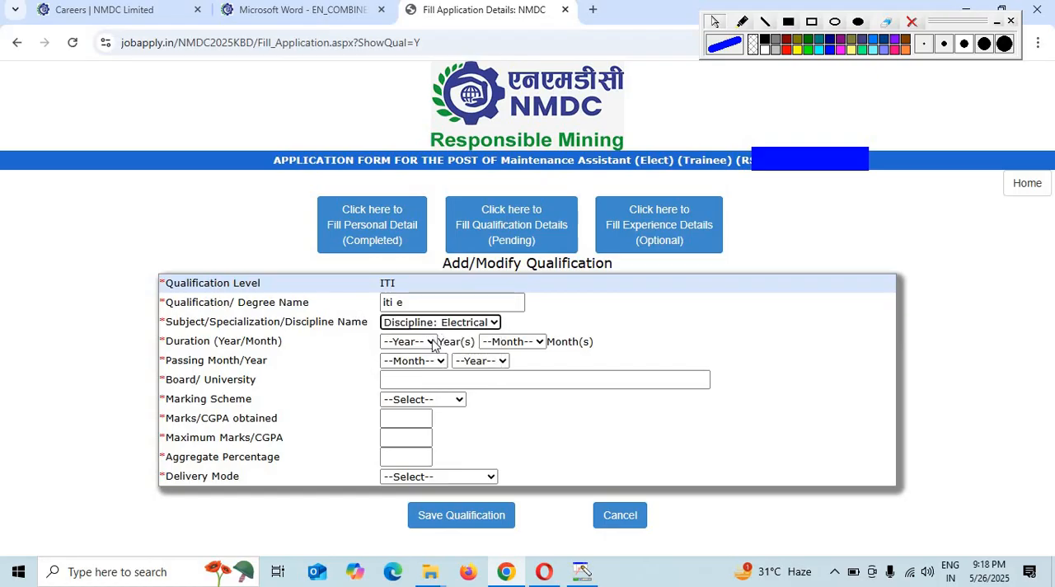
# - Set the ITI course duration to 2 years 0 months and the passing date to Jun 2019
pyautogui.click(423, 345)
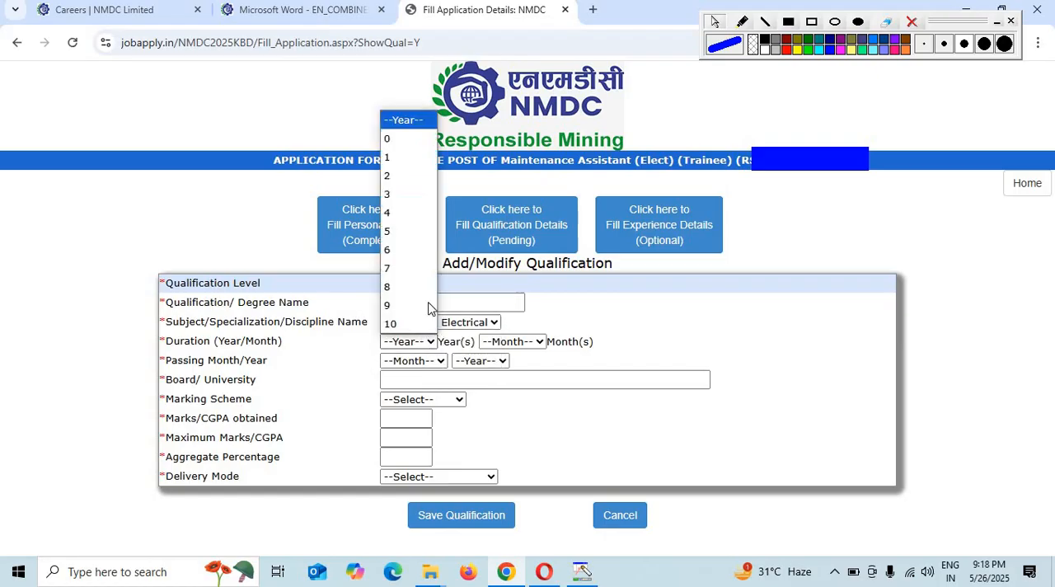
pyautogui.click(417, 177)
pyautogui.click(511, 341)
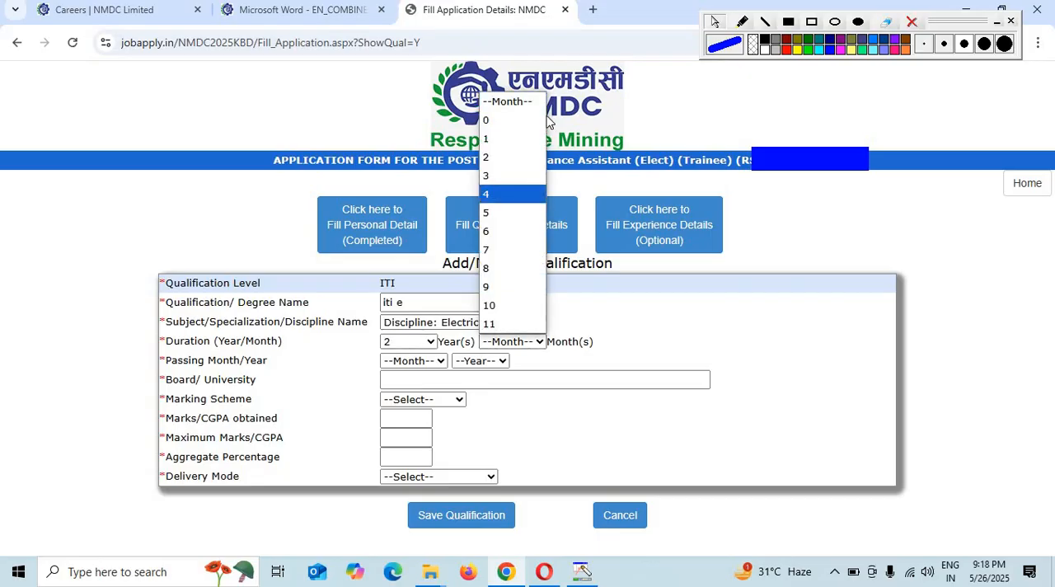
pyautogui.click(511, 115)
pyautogui.click(417, 362)
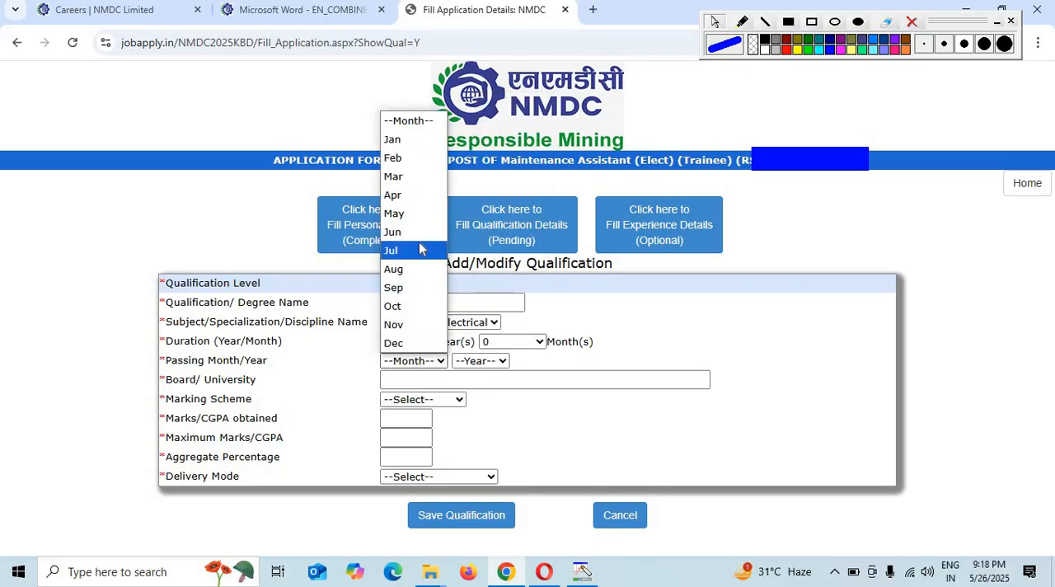
pyautogui.click(418, 232)
pyautogui.click(481, 360)
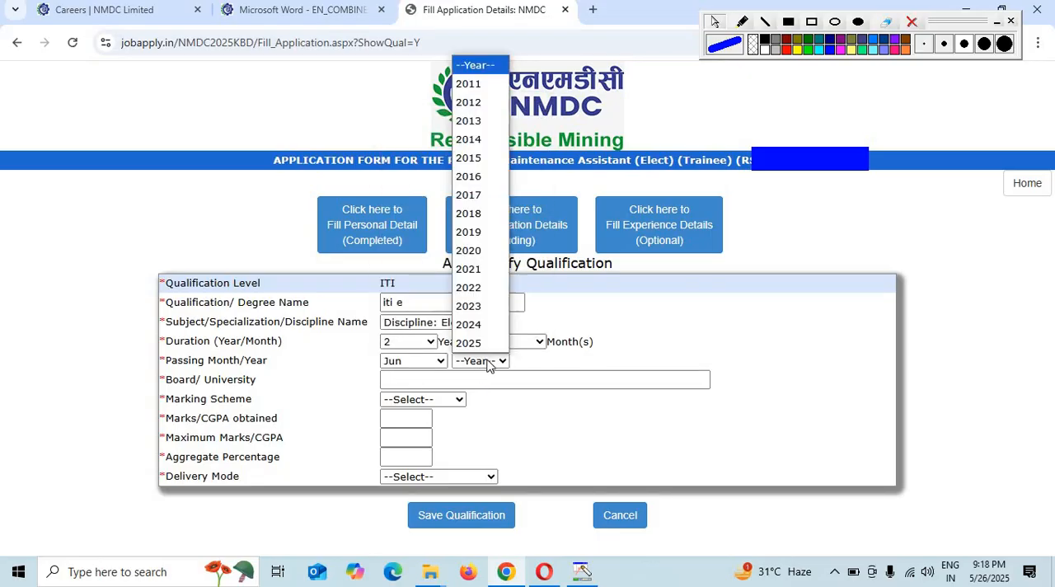
pyautogui.click(493, 241)
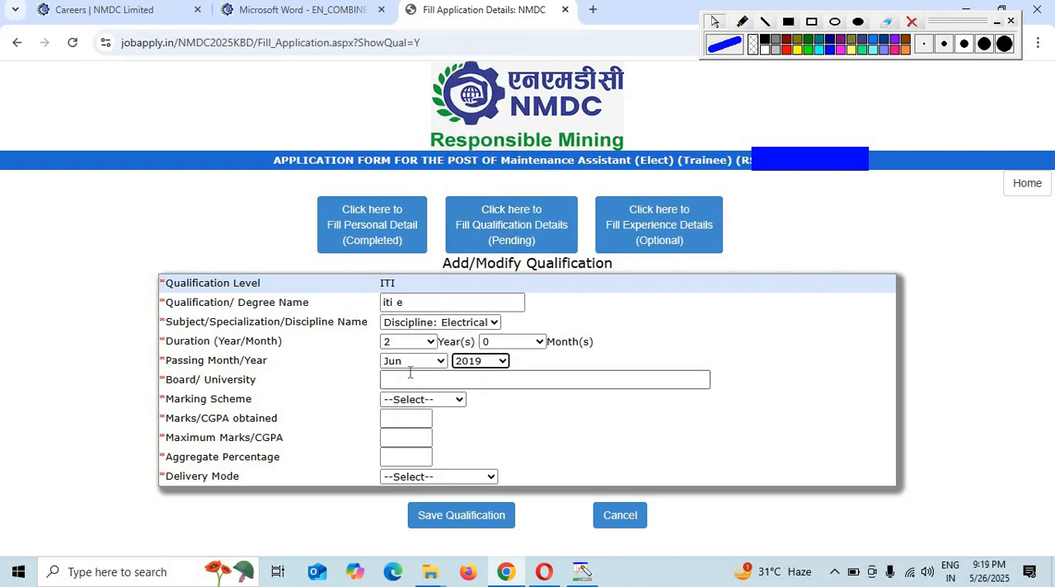
# - Enter "ncvt" as the ITI board or university and set the marking scheme to Marks
pyautogui.click(404, 375)
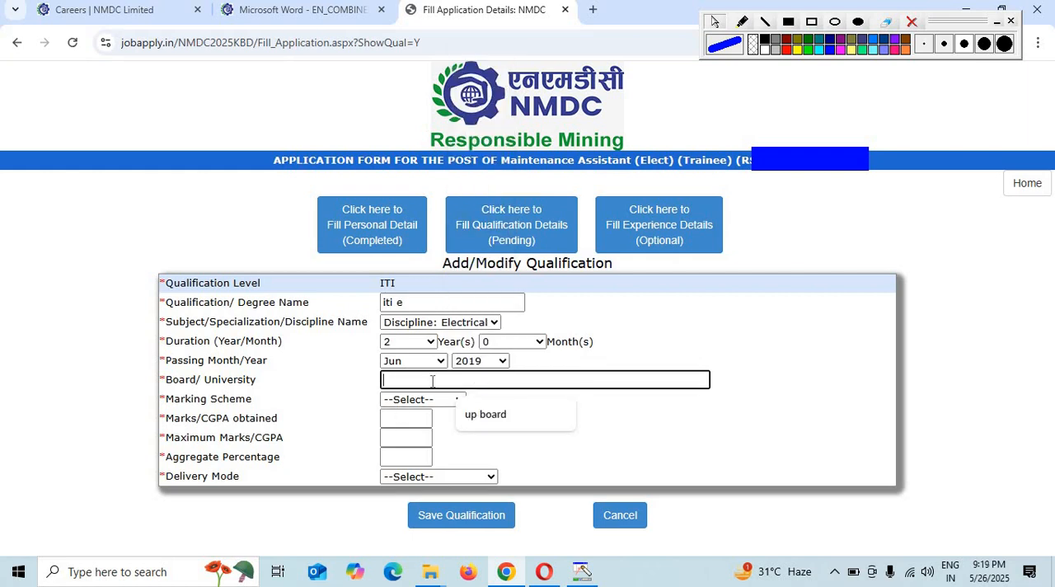
pyautogui.write('ncvt')
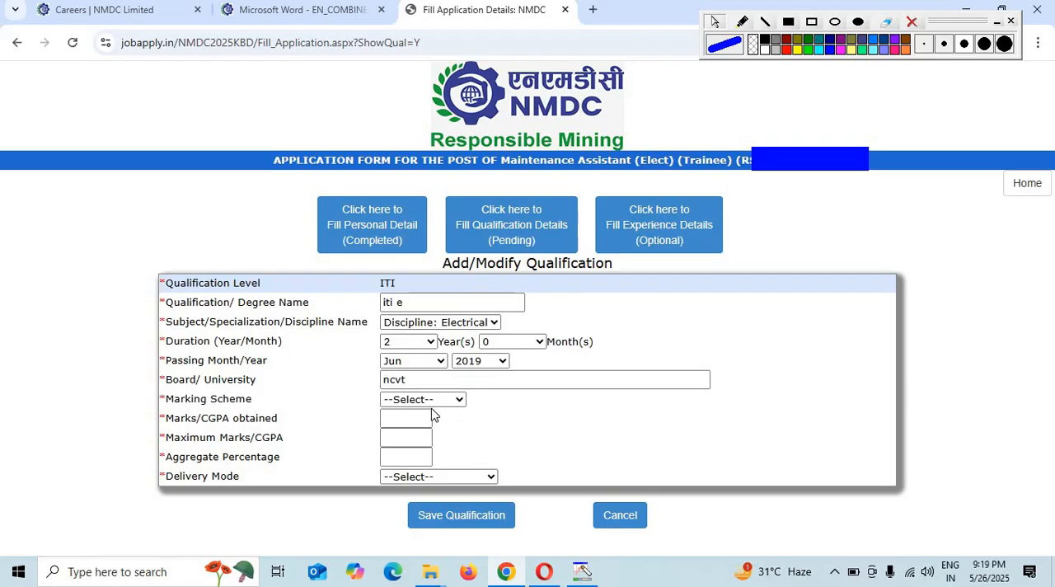
pyautogui.click(435, 399)
pyautogui.click(416, 437)
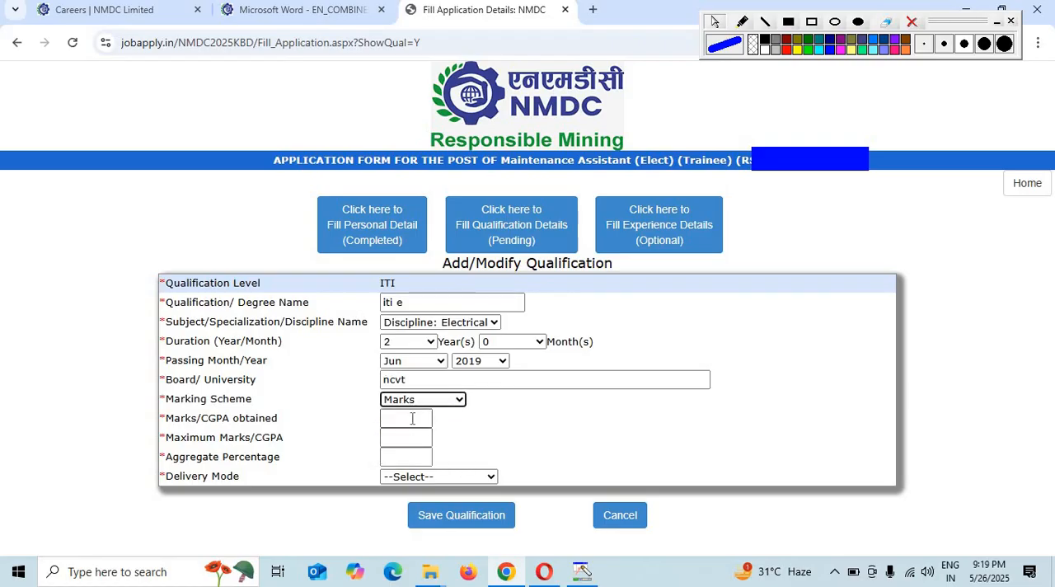
# - Enter 1460 as the ITI marks obtained and 1600 as the maximum marks
pyautogui.click(412, 418)
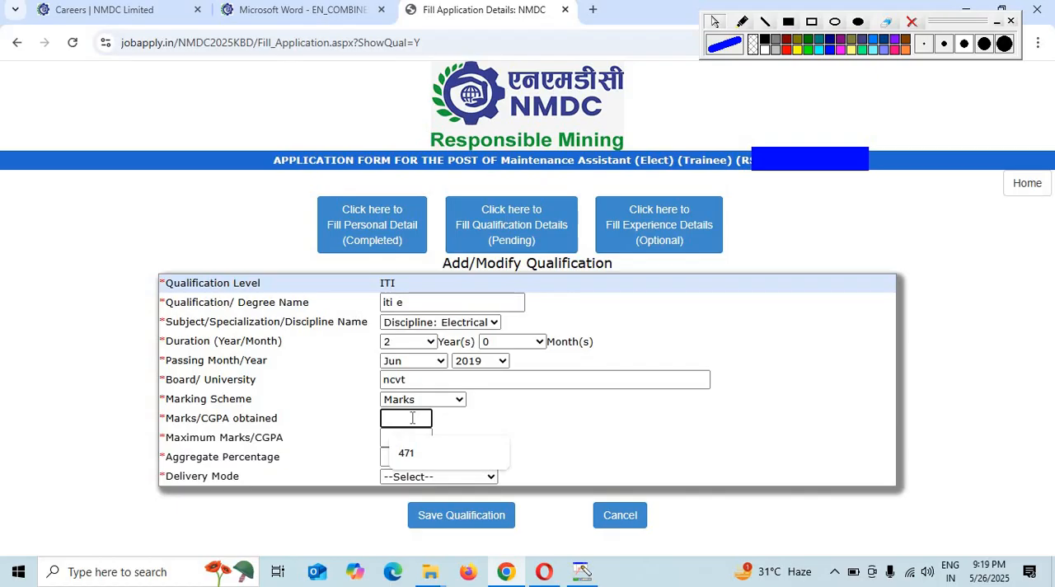
pyautogui.write('1460')
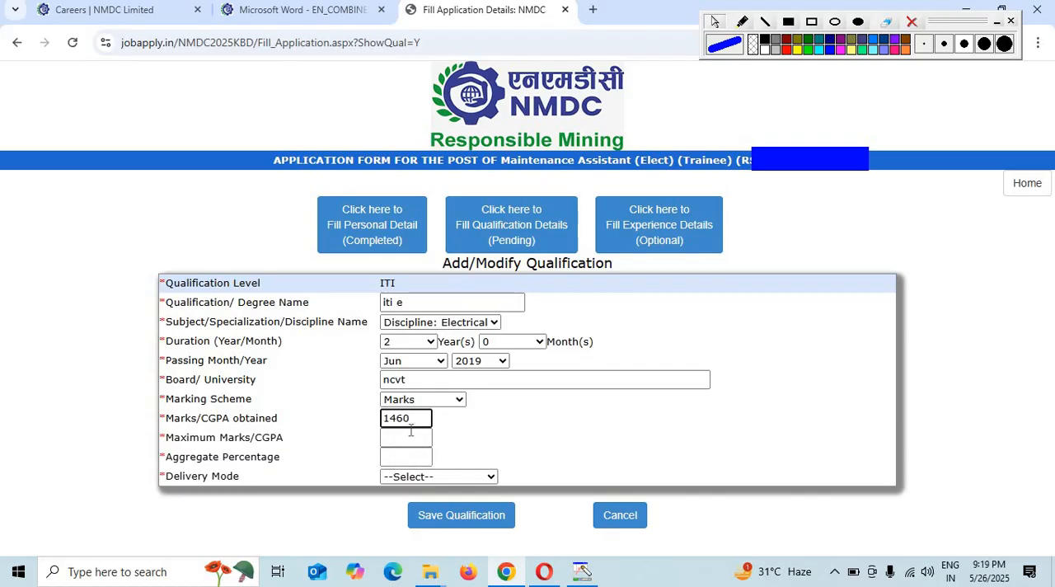
pyautogui.click(405, 435)
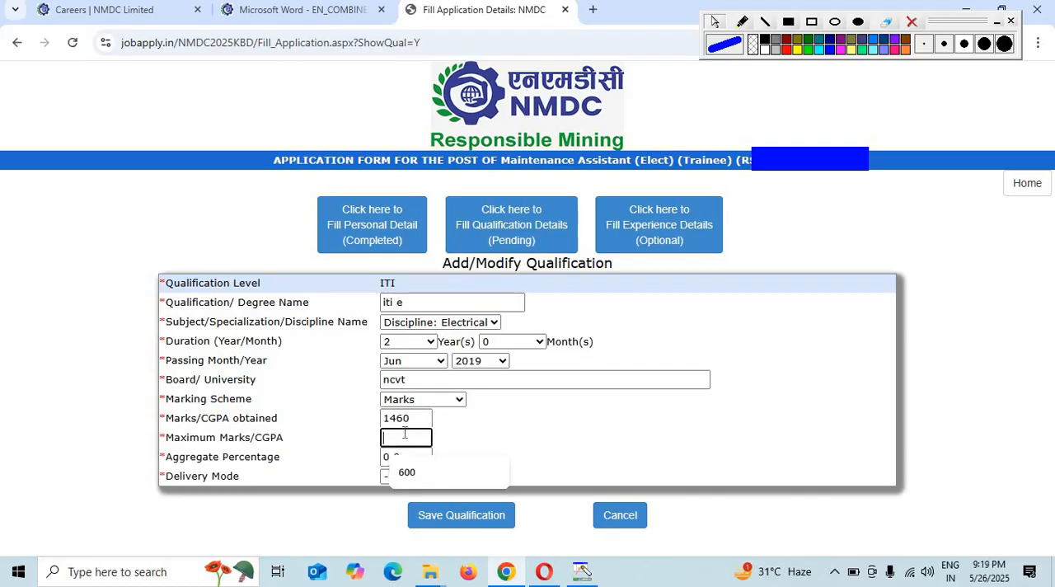
pyautogui.write('1600')
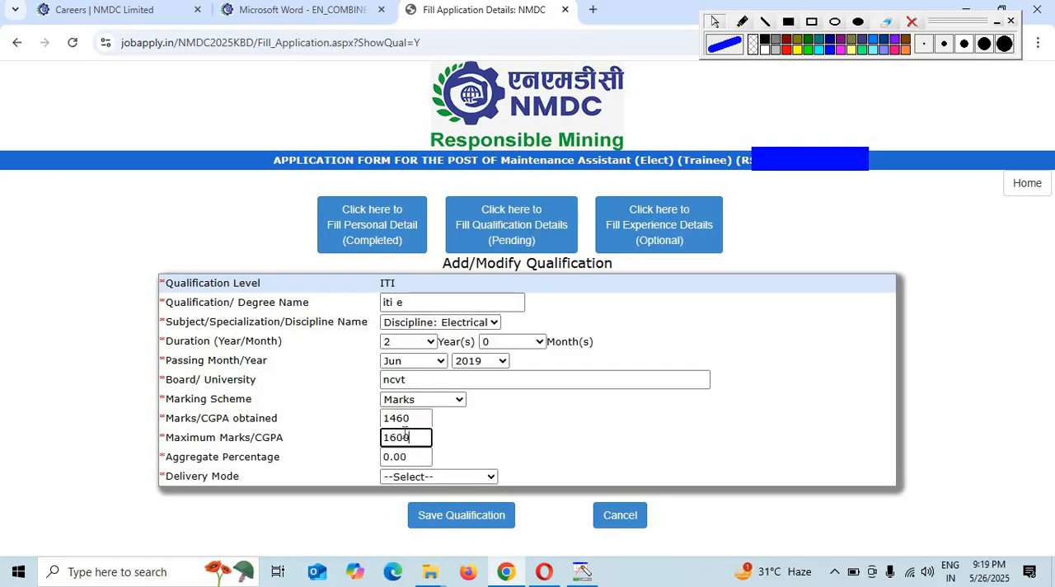
pyautogui.click(643, 456)
# - Set the ITI delivery mode to FULL TIME, then save the qualification and return to the qualification list
pyautogui.click(421, 478)
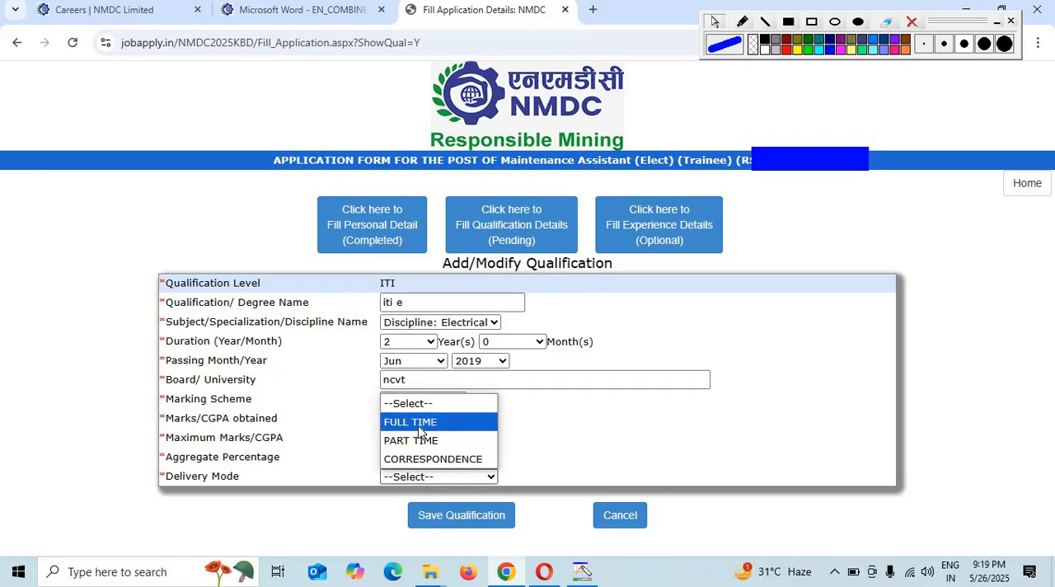
pyautogui.click(421, 422)
pyautogui.click(479, 524)
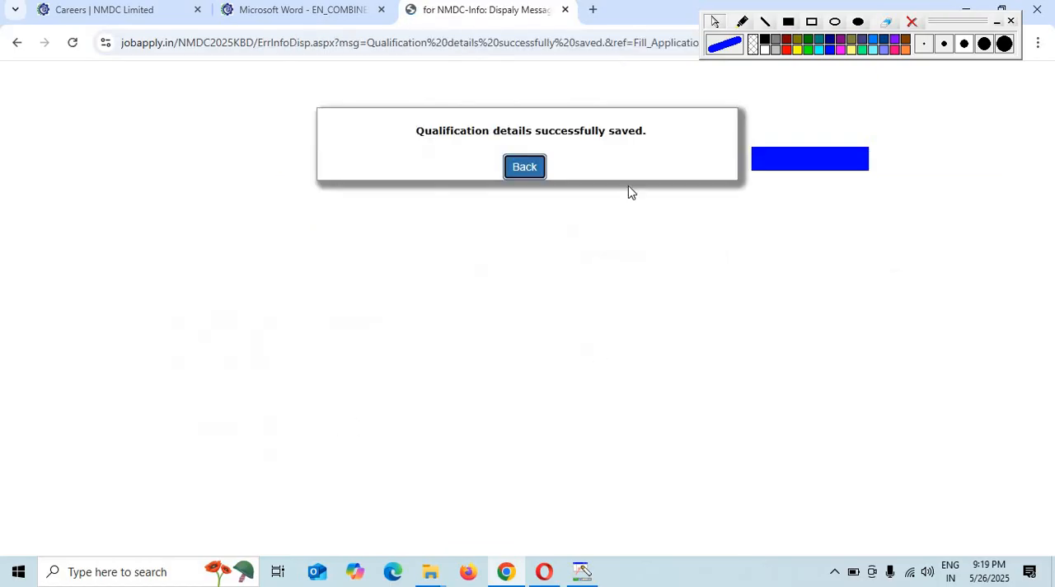
pyautogui.click(522, 167)
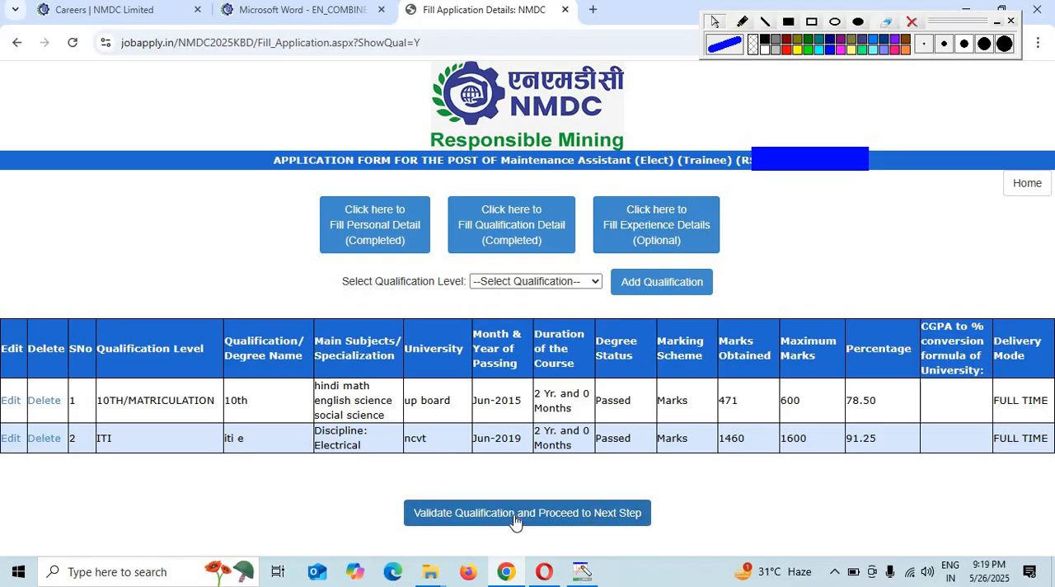
# - Validate the qualifications and proceed to the photograph and signature upload without adding any experience
pyautogui.click(533, 287)
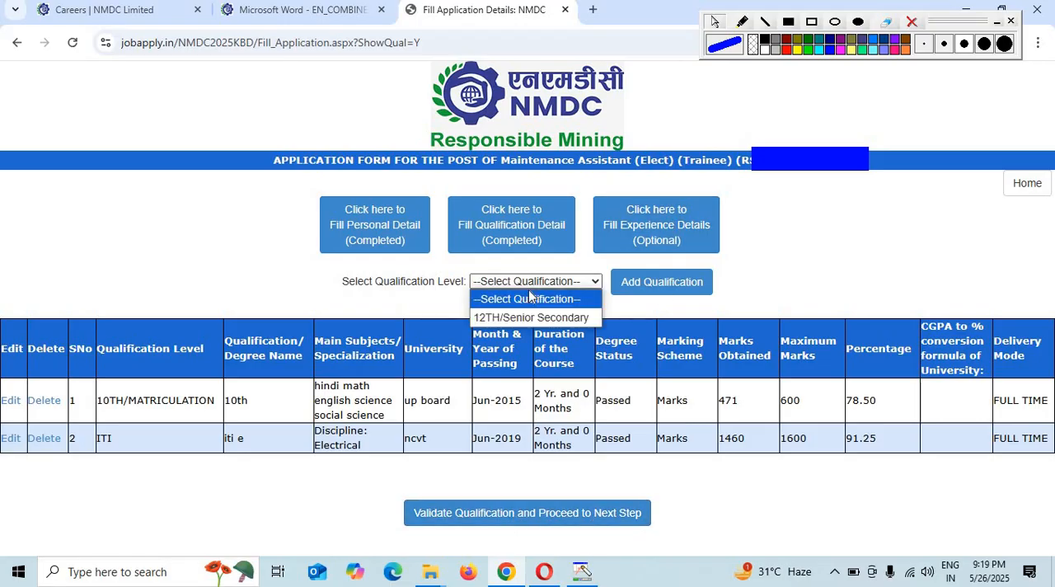
pyautogui.click(564, 515)
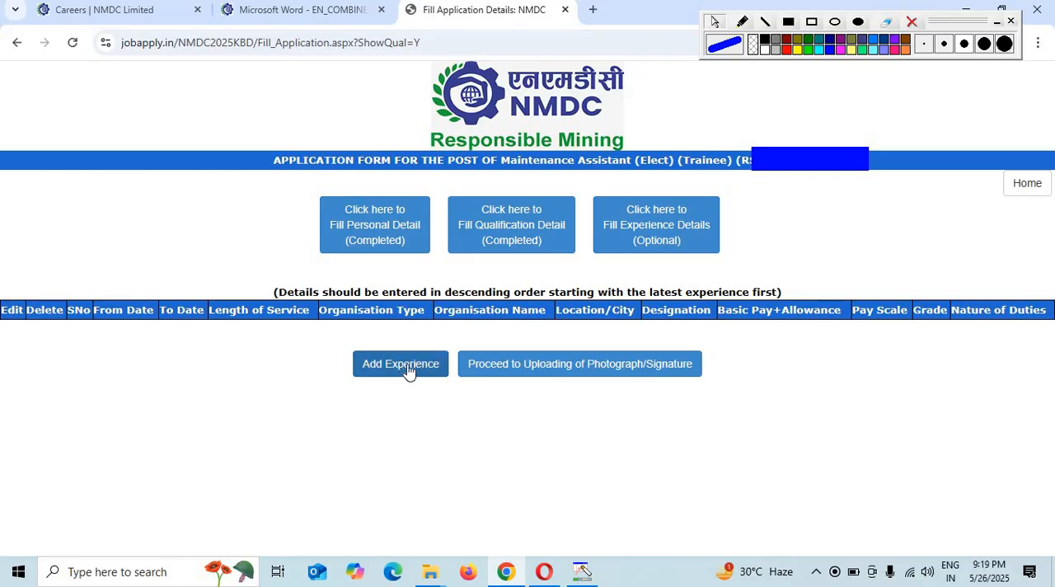
pyautogui.click(562, 369)
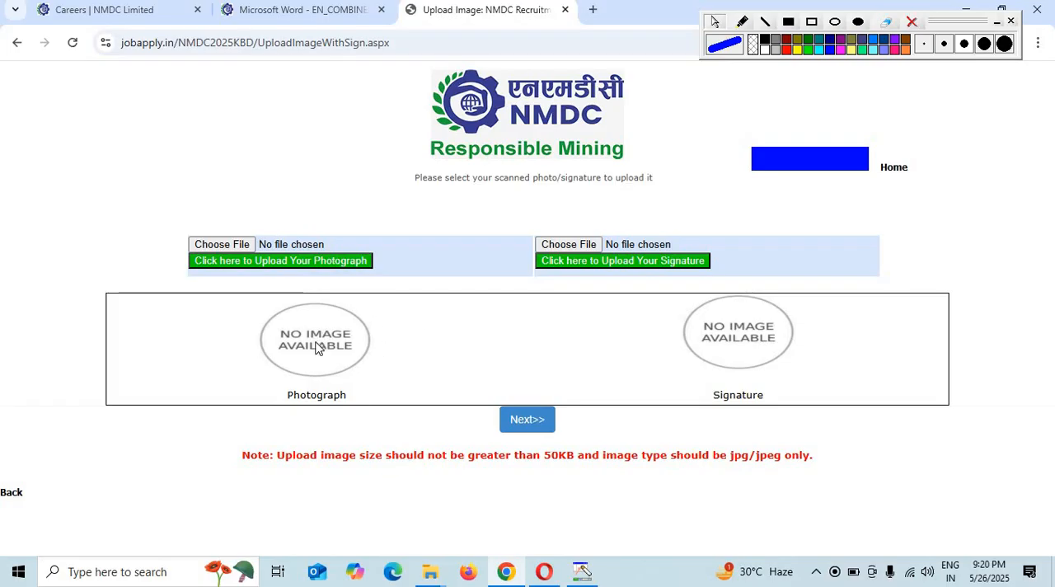
# - Upload the portrait "WhatsApp Image 2025-03-21 at 6.49.27 AM" from Downloads as the applicant's photograph
pyautogui.click(211, 250)
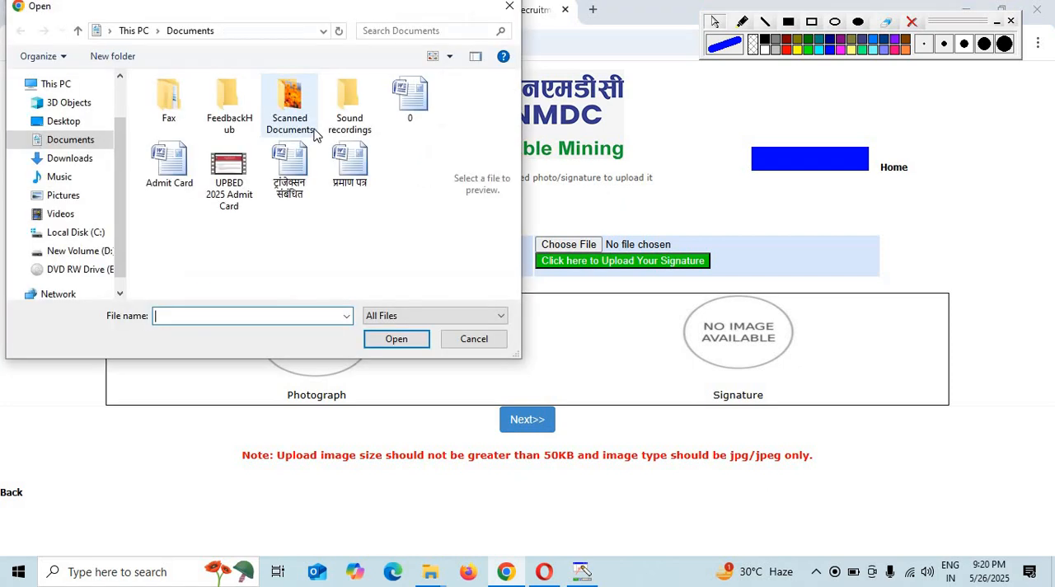
pyautogui.click(76, 163)
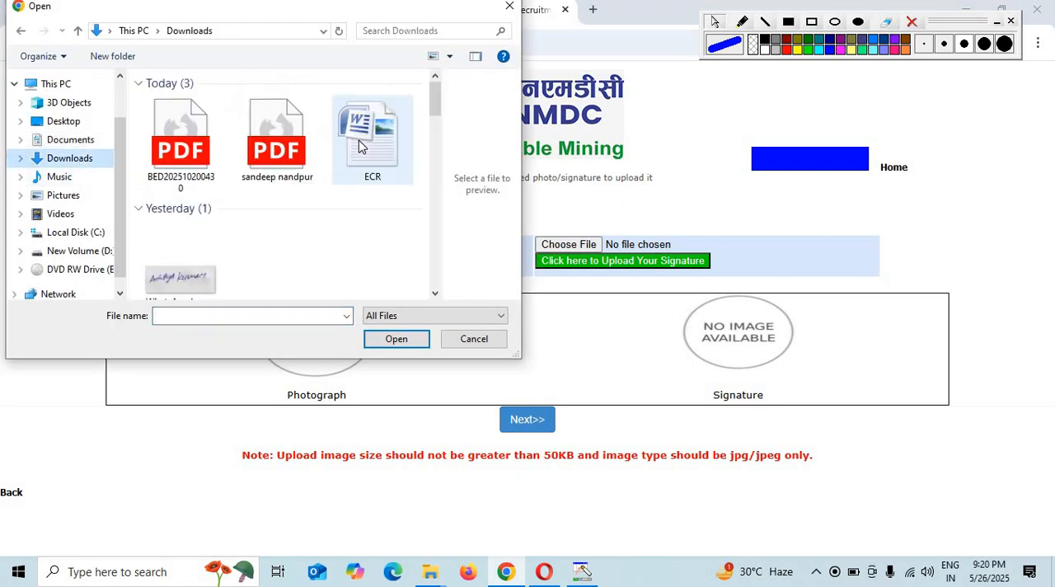
pyautogui.scroll(-5, 360, 141)
pyautogui.scroll(-3, 356, 229)
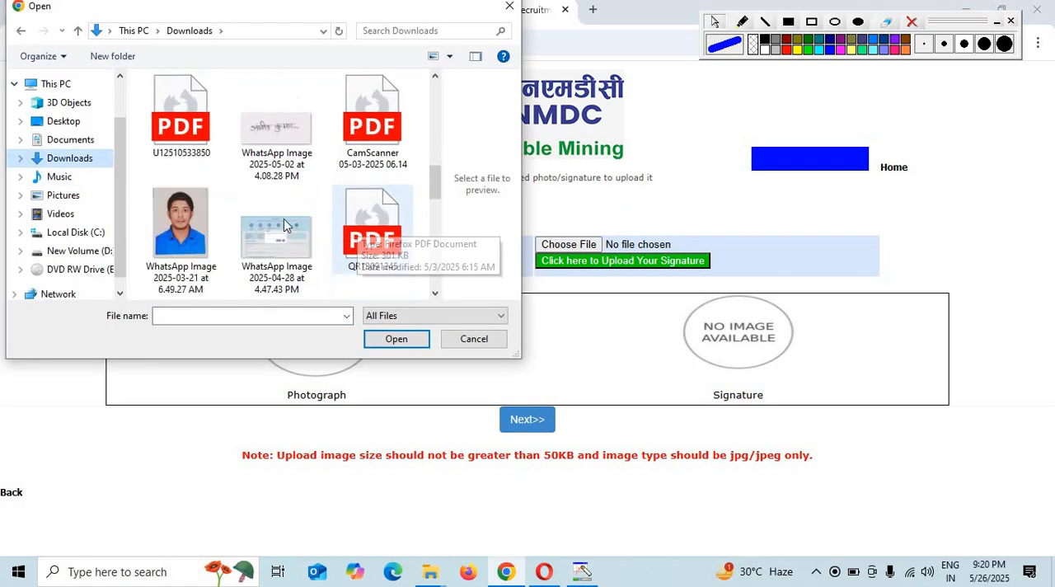
pyautogui.doubleClick(206, 229)
pyautogui.click(280, 262)
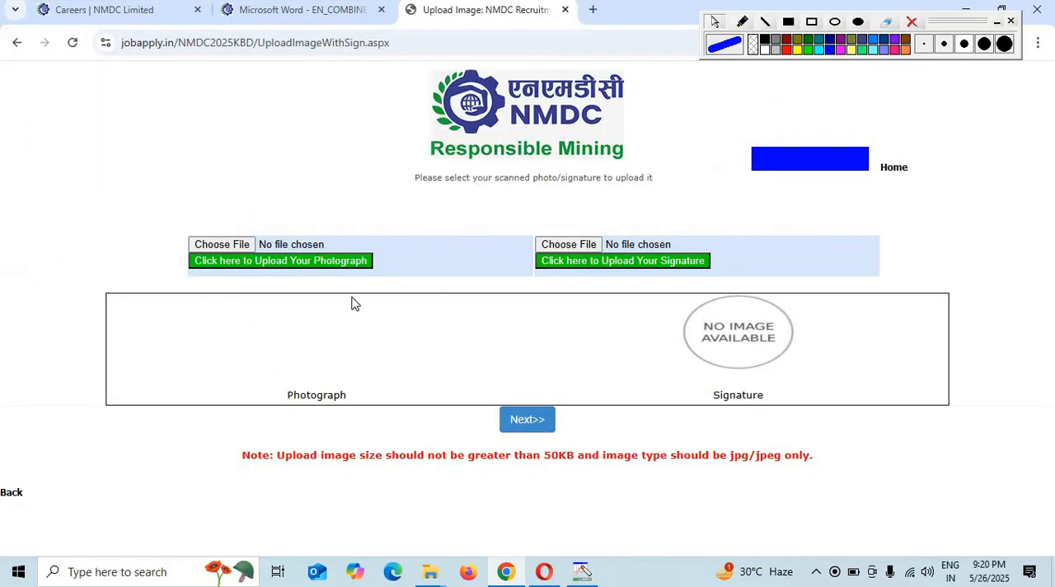
# - Upload yesterday's signature image from Downloads as the applicant's signature and continue to the certificate uploads
pyautogui.click(585, 247)
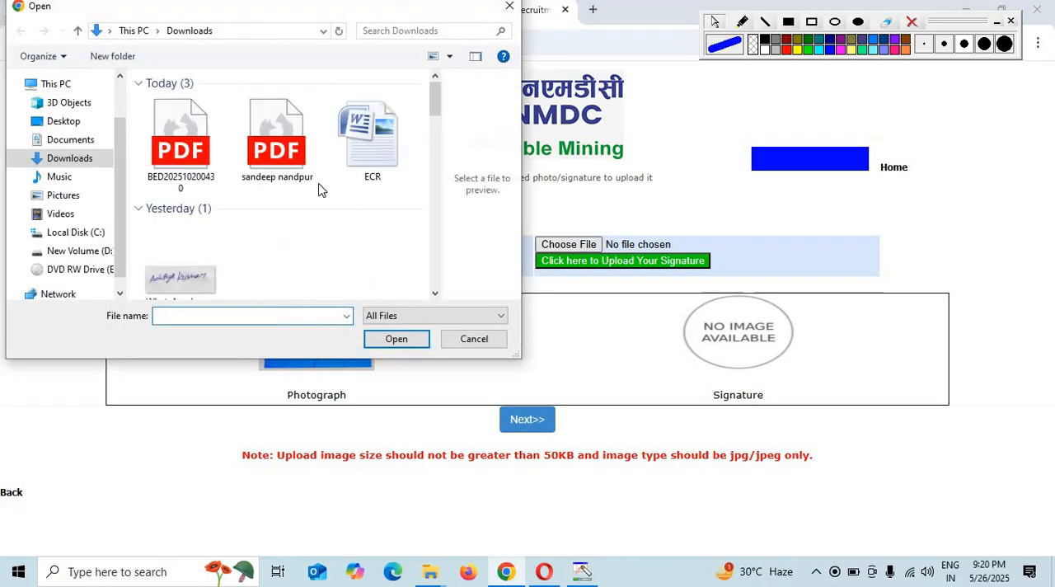
pyautogui.doubleClick(183, 262)
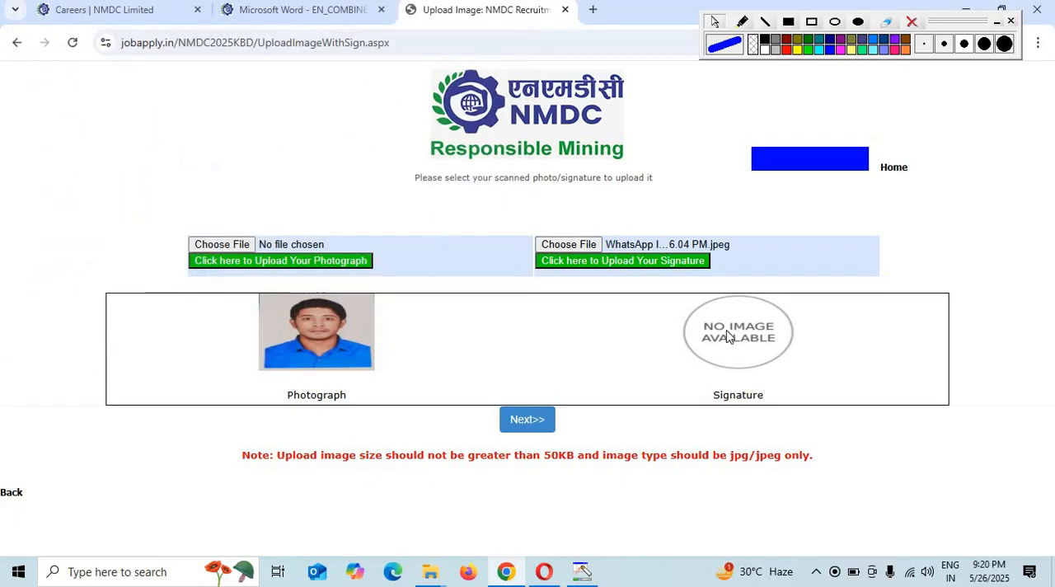
pyautogui.click(649, 262)
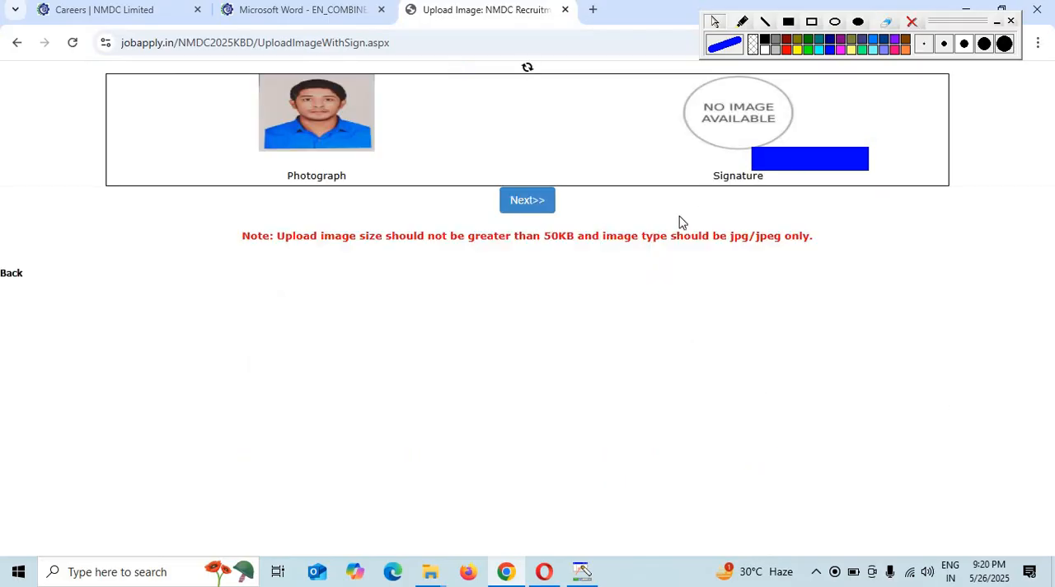
pyautogui.click(528, 425)
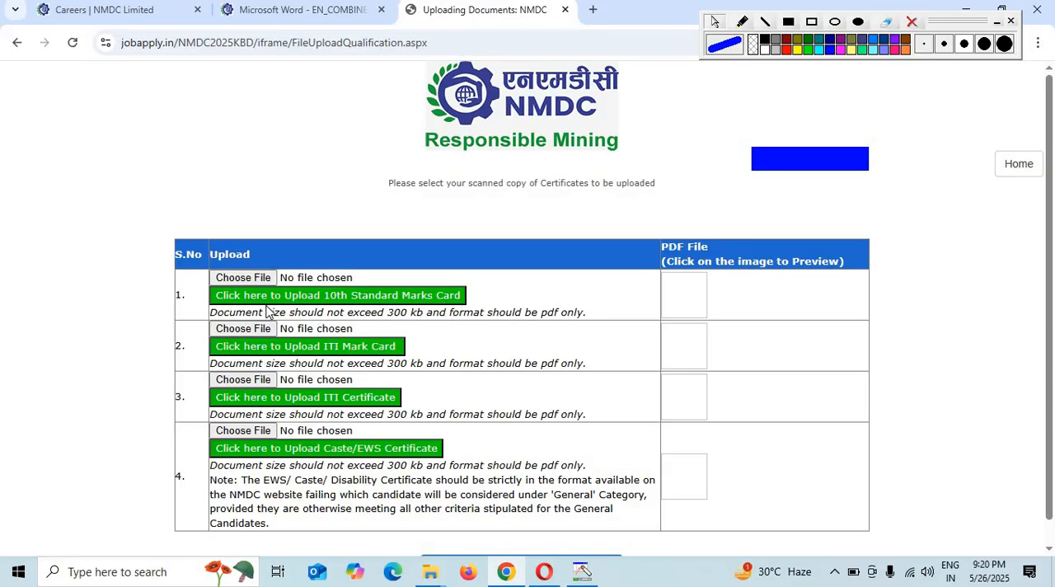
# - Upload the first PDF listed under Today in Downloads as the 10th Standard Marks Card
pyautogui.click(262, 279)
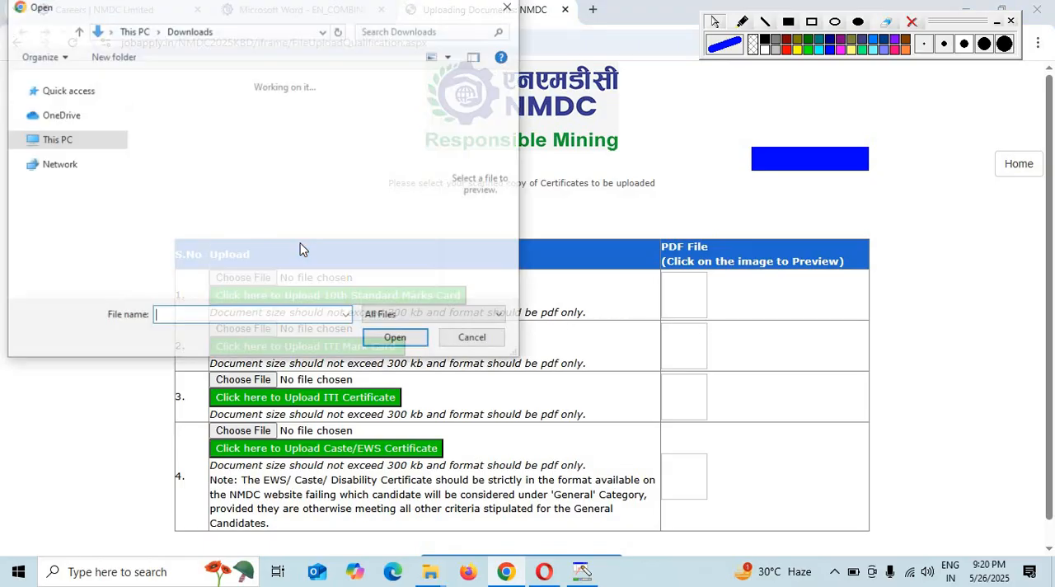
pyautogui.click(198, 163)
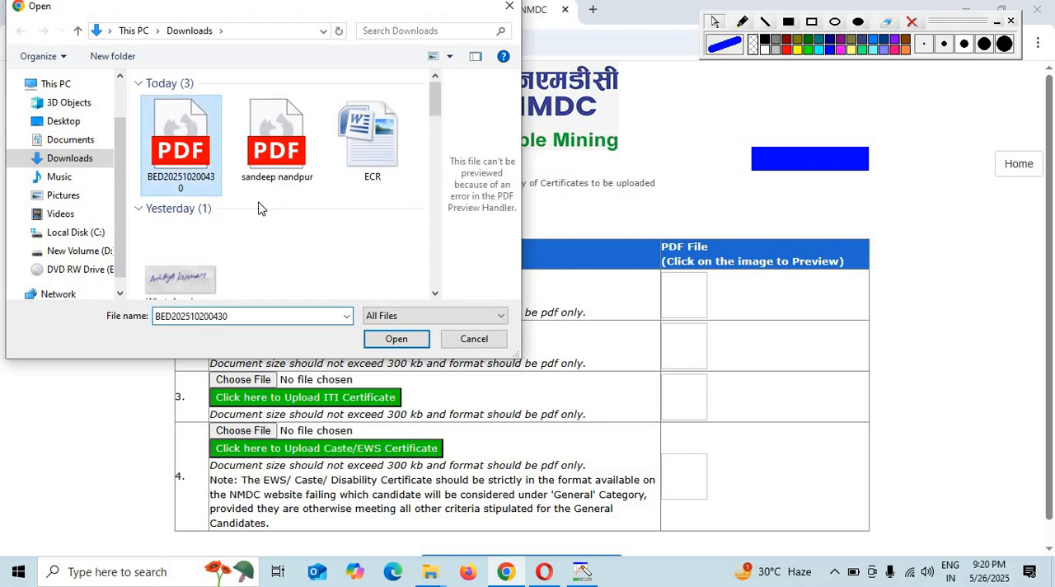
pyautogui.click(377, 341)
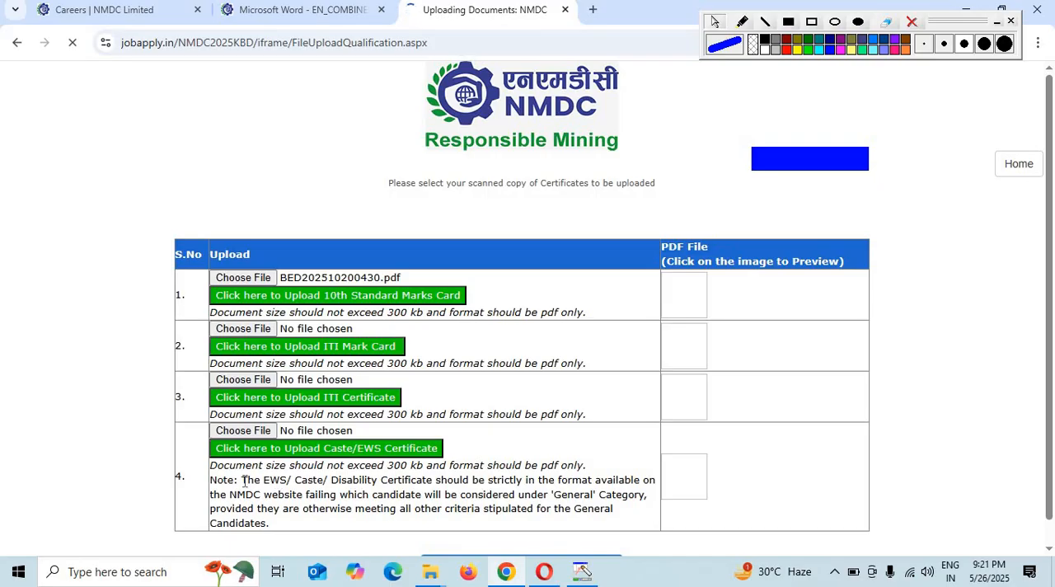
pyautogui.moveTo(242, 480); pyautogui.dragTo(589, 527)
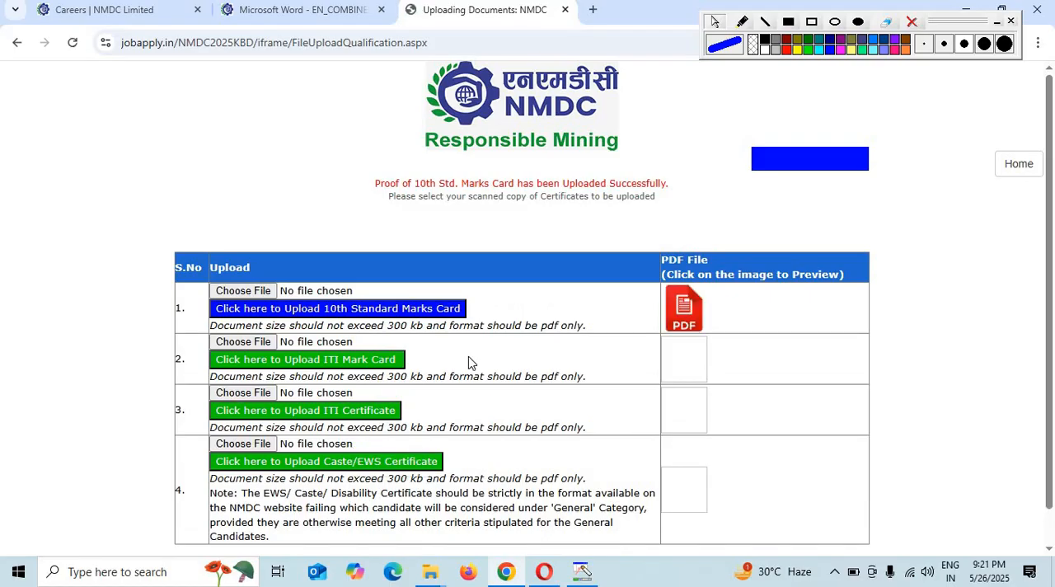
# - Choose the same Downloads PDF for the ITI Mark Card and upload it
pyautogui.click(256, 343)
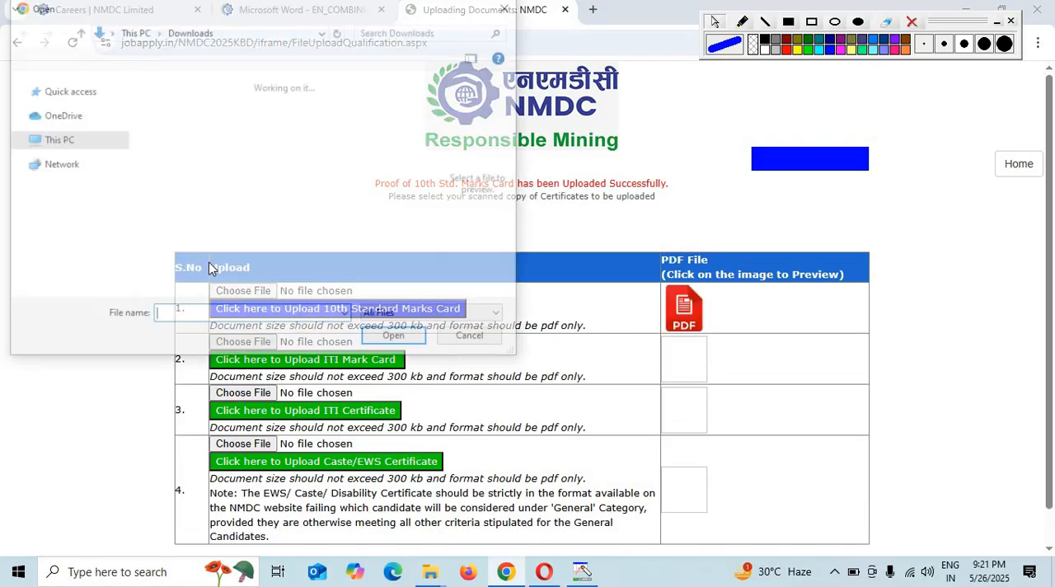
pyautogui.click(197, 149)
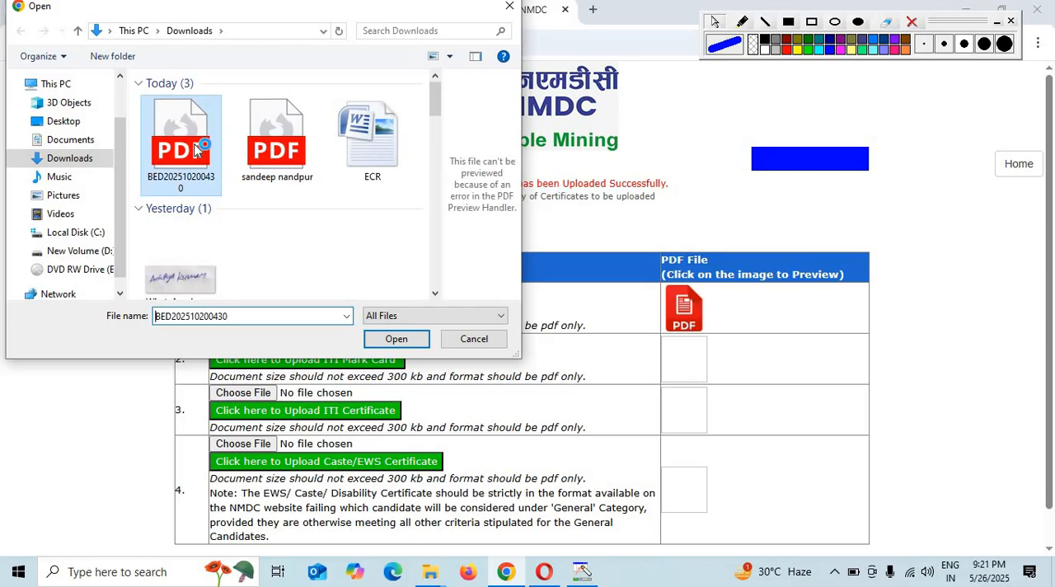
pyautogui.click(397, 339)
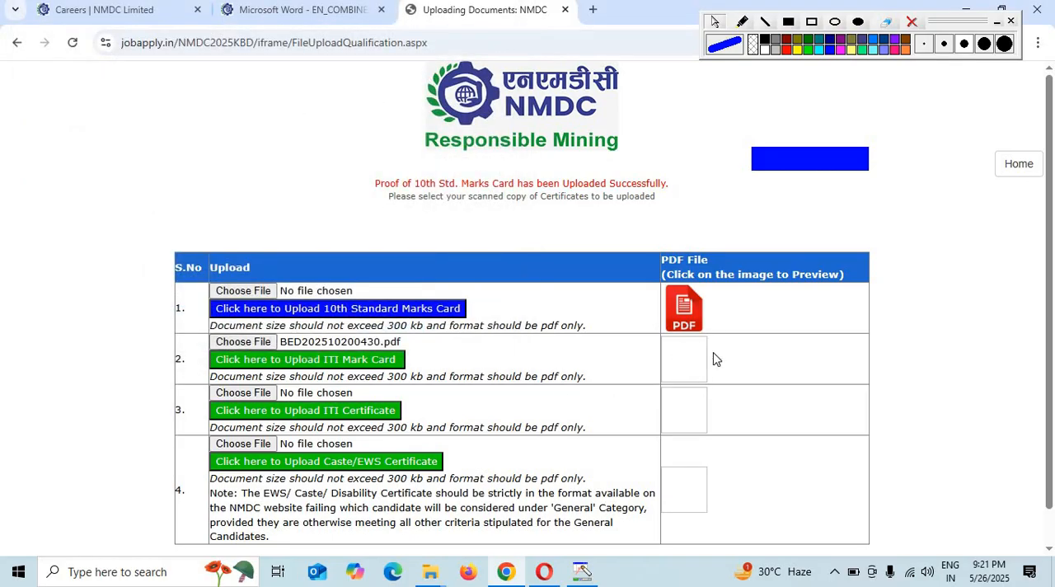
pyautogui.click(326, 360)
# - Save the certificate uploads and proceed to the application preview
pyautogui.scroll(-1, 459, 450)
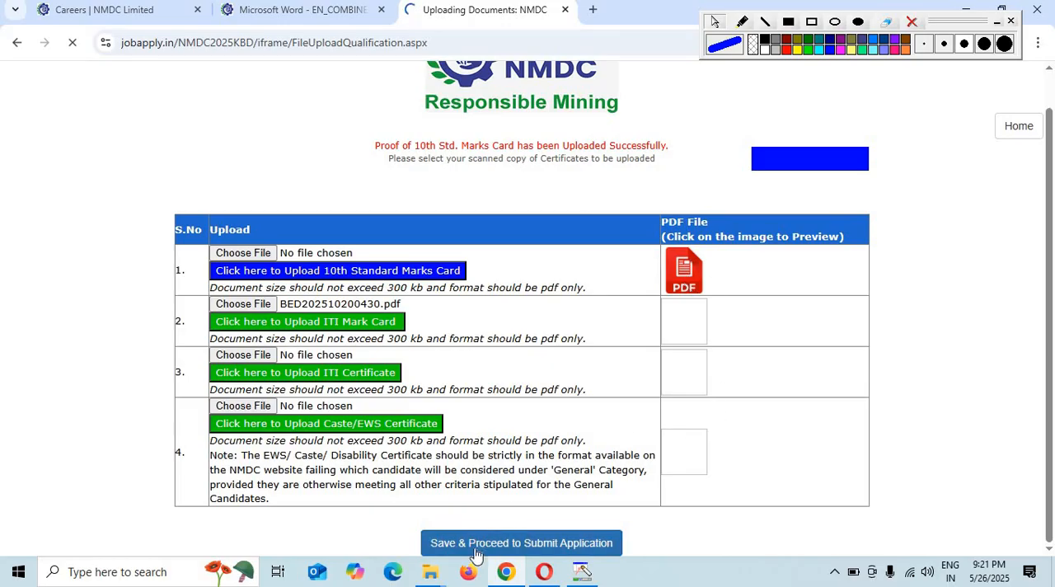
pyautogui.click(542, 547)
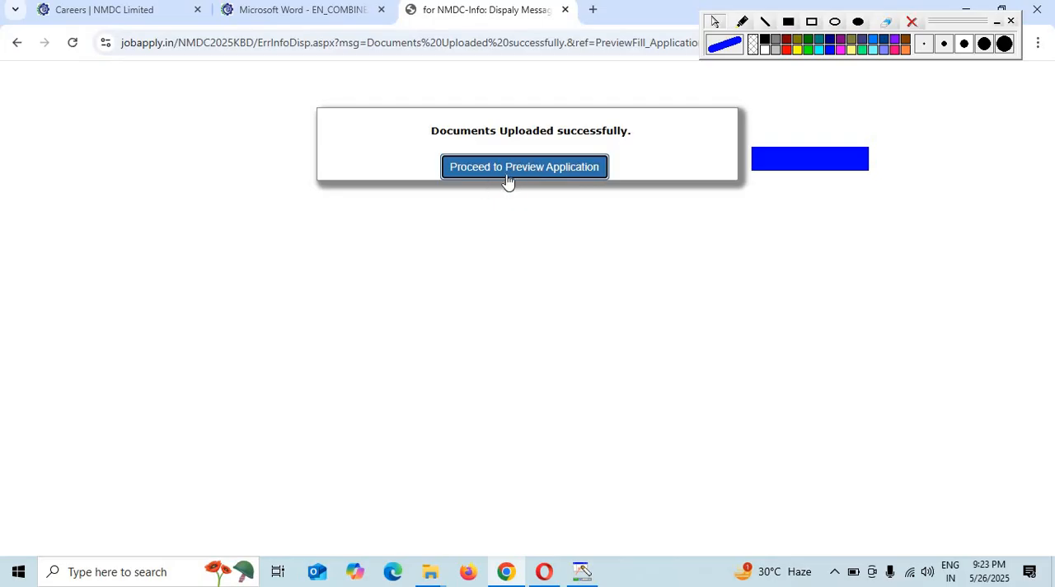
pyautogui.click(601, 168)
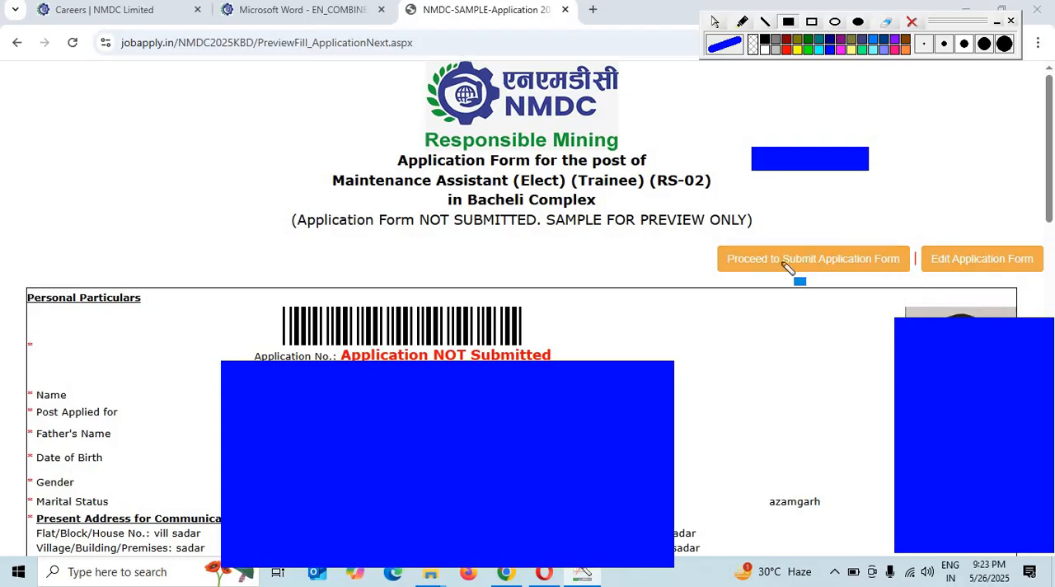
# - Proceed from the preview to submitting the application form and accept the undertaking with YES
pyautogui.click(834, 262)
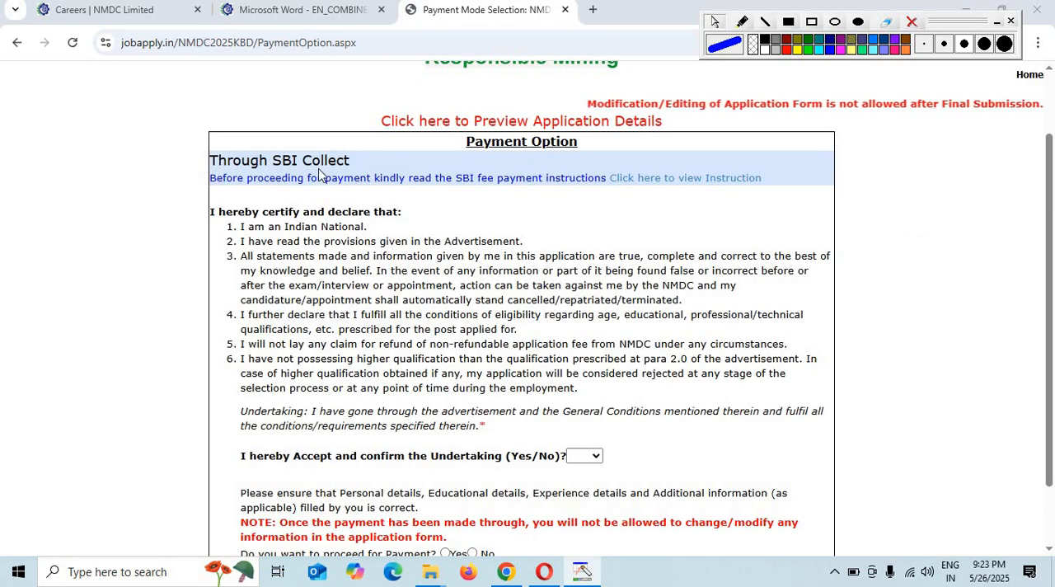
pyautogui.scroll(-1, 532, 292)
pyautogui.scroll(-2, 531, 292)
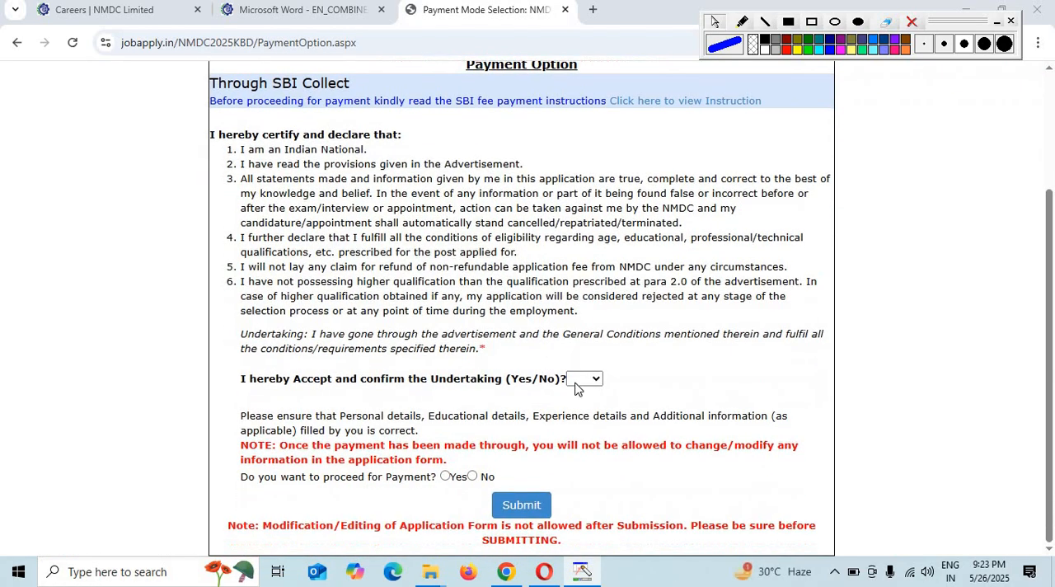
pyautogui.click(584, 378)
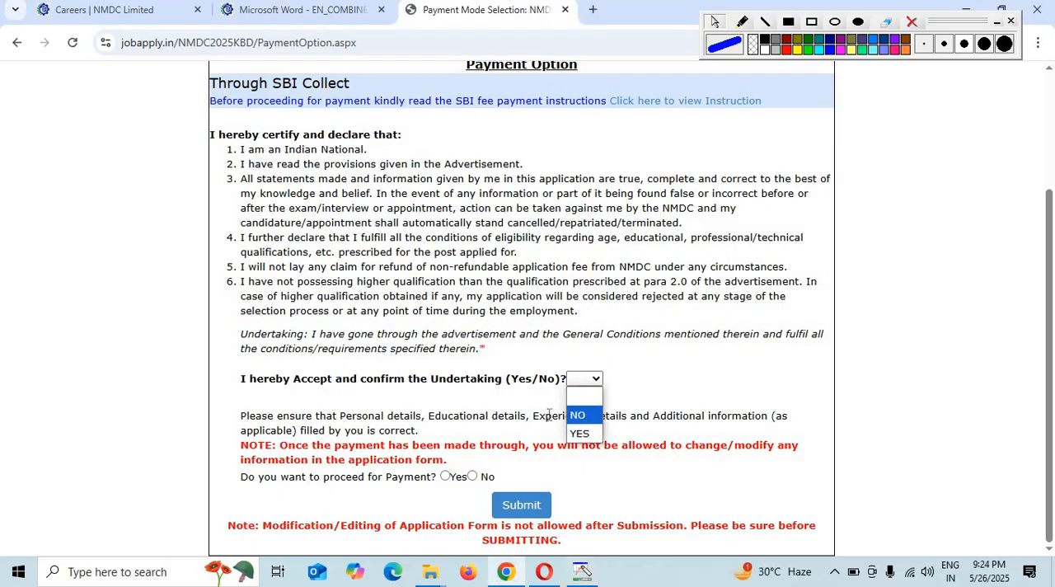
pyautogui.click(581, 435)
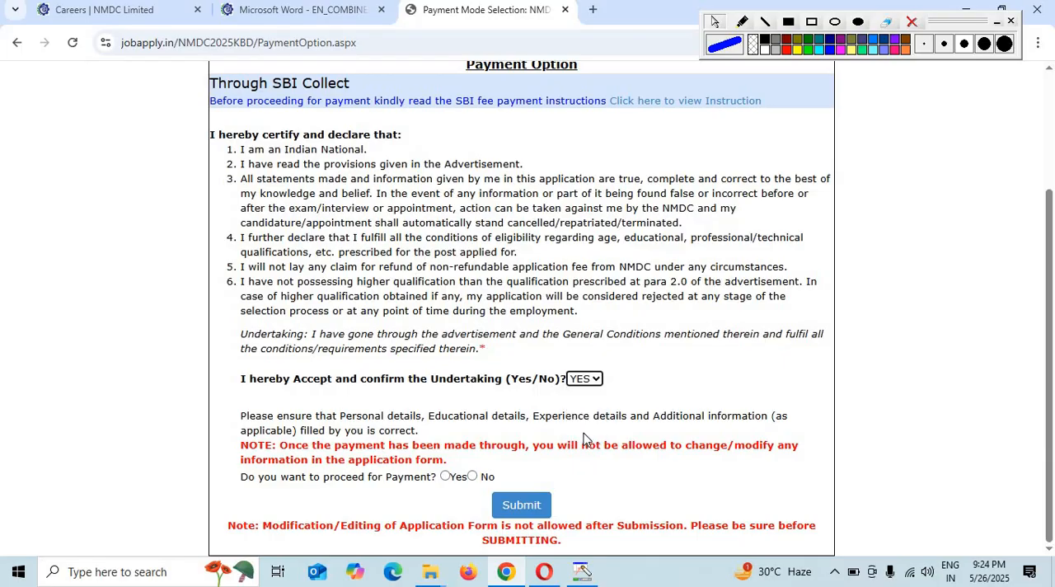
# - Agree to proceed for payment with Yes, submit the application form and continue to the SBI Collect payment gateway
pyautogui.click(446, 477)
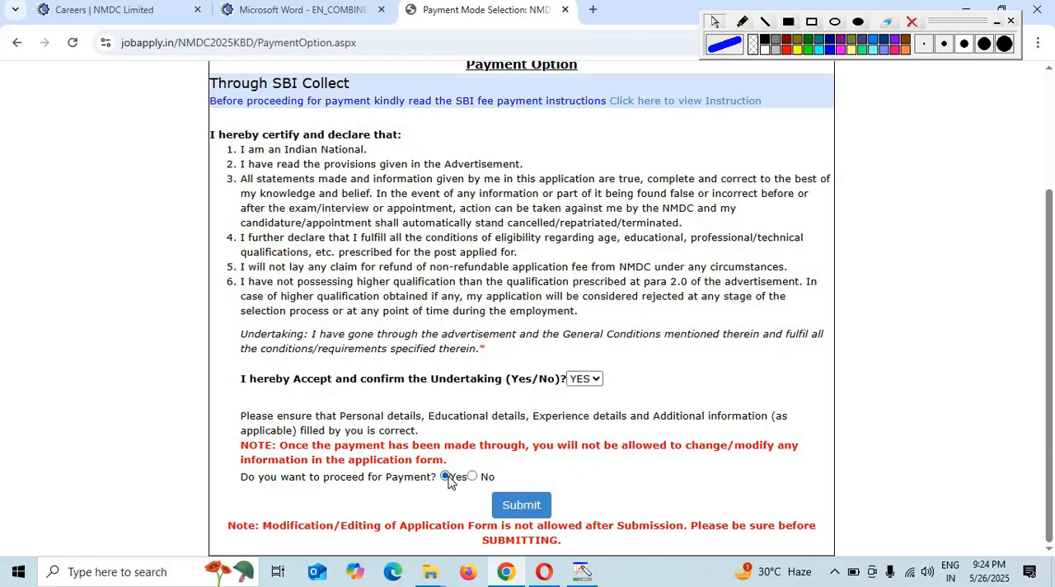
pyautogui.click(522, 506)
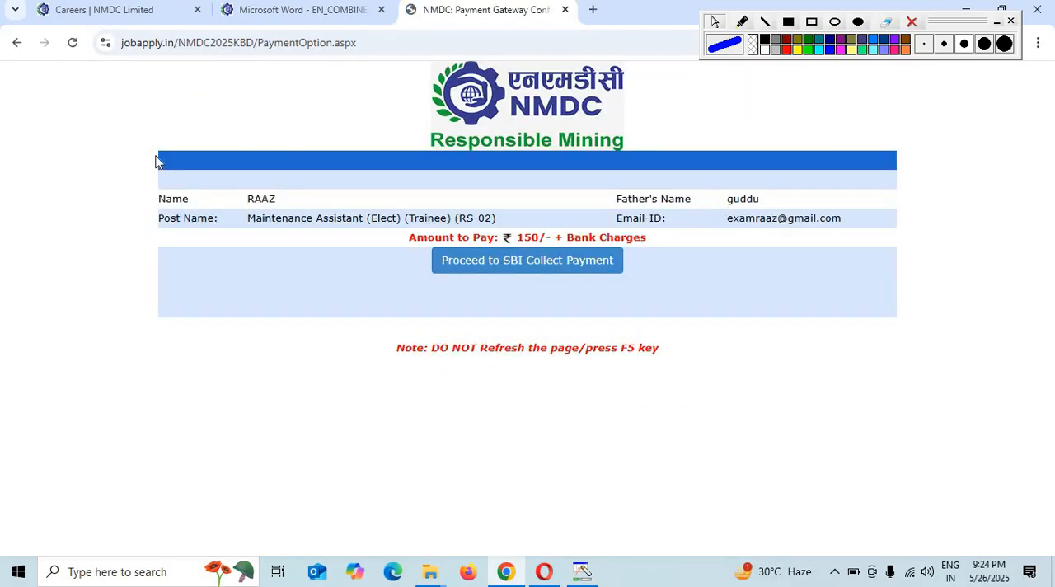
pyautogui.click(524, 268)
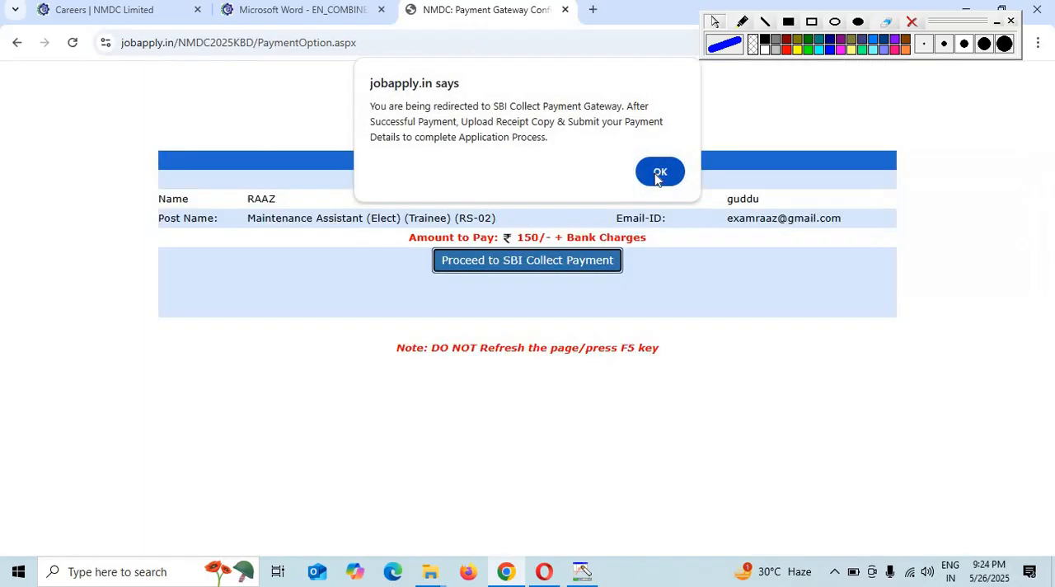
pyautogui.click(658, 173)
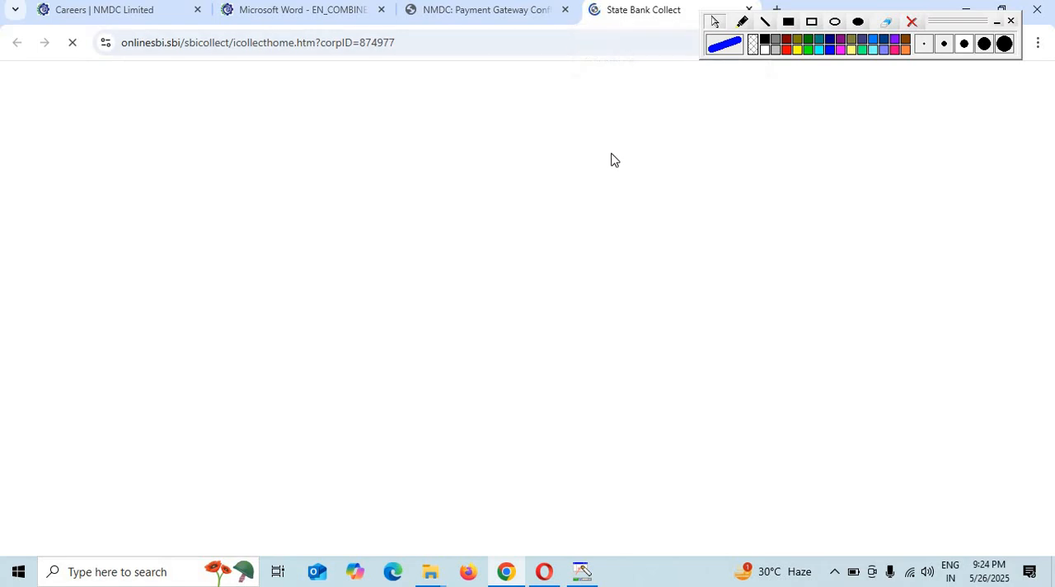
# - Look up the Employment Notification number in the NMDC advertisement PDF and return to the SBI Collect payment form
pyautogui.click(495, 9)
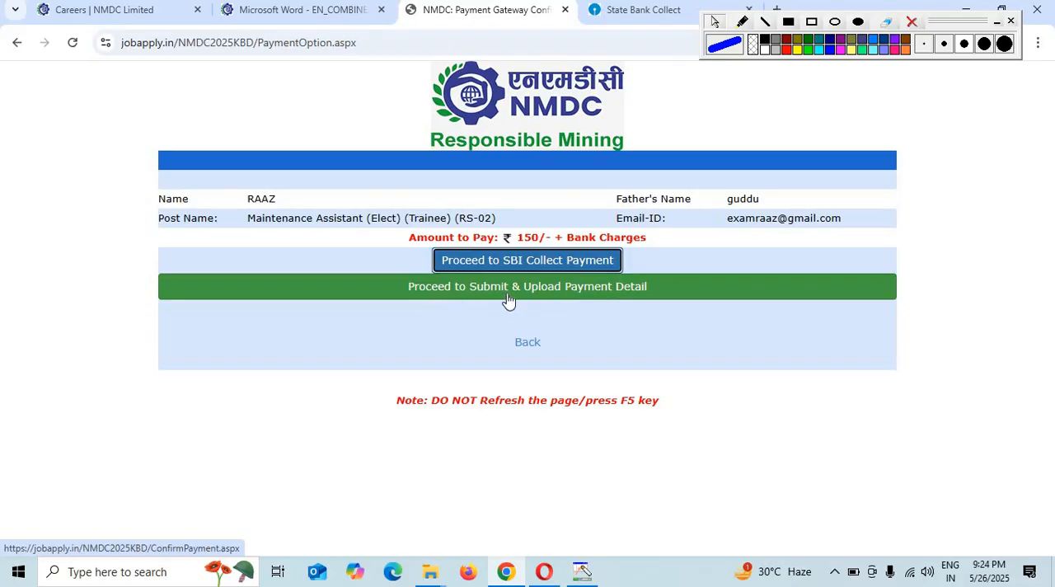
pyautogui.click(619, 16)
pyautogui.scroll(-3, 583, 292)
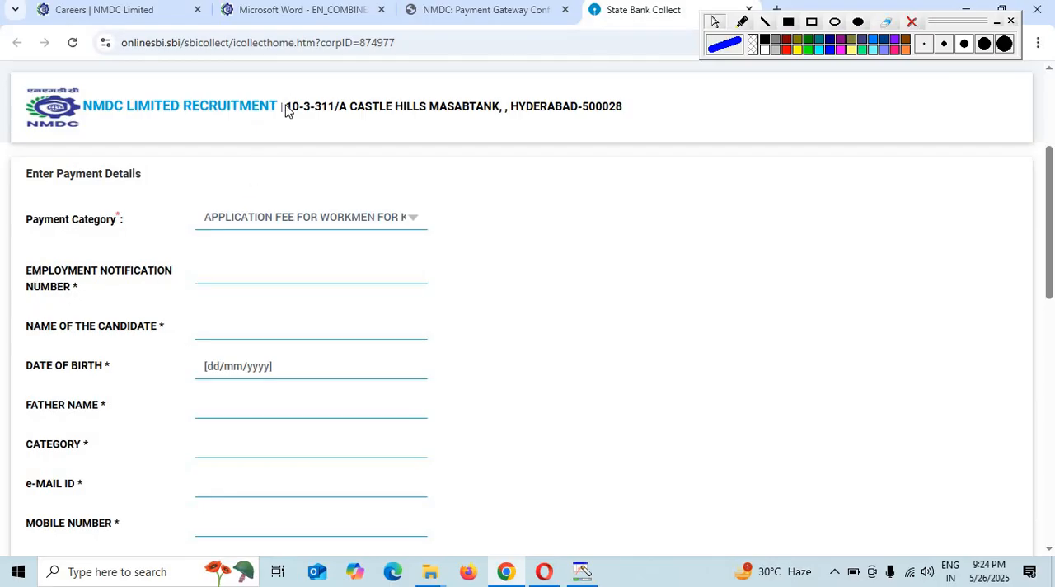
pyautogui.click(302, 9)
pyautogui.scroll(15, 863, 326)
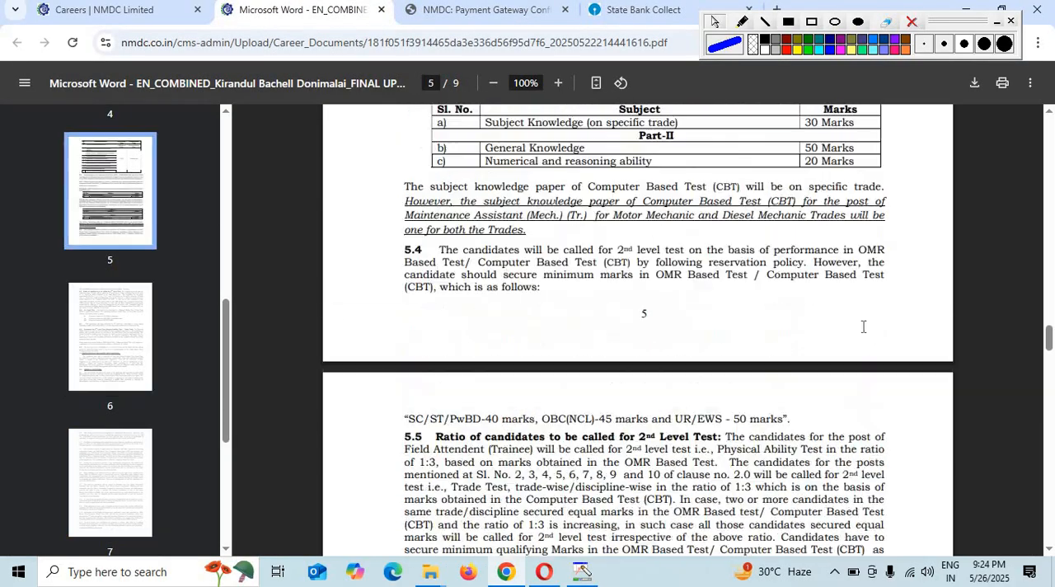
pyautogui.scroll(15, 863, 326)
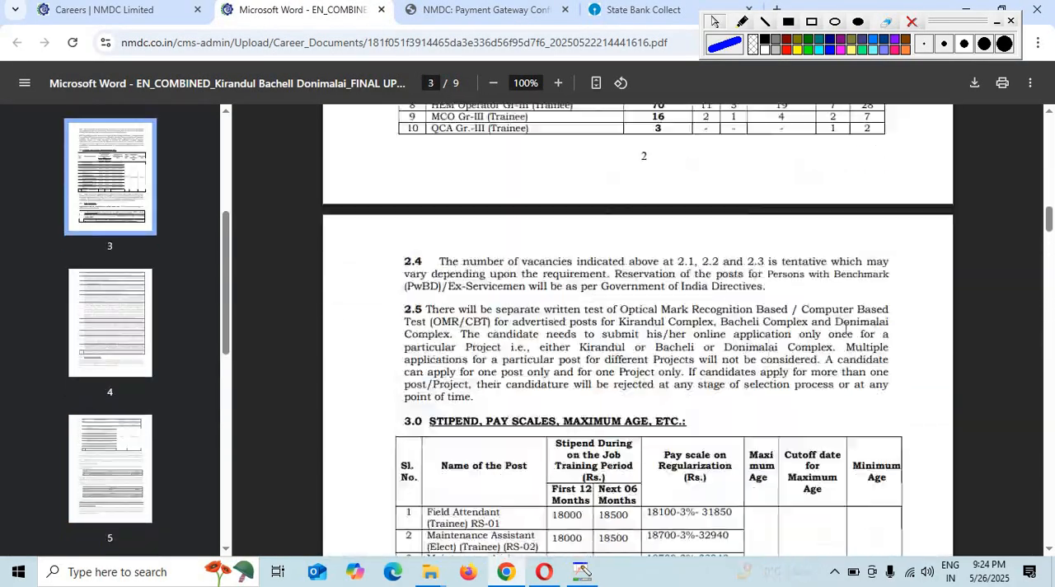
pyautogui.scroll(15, 844, 328)
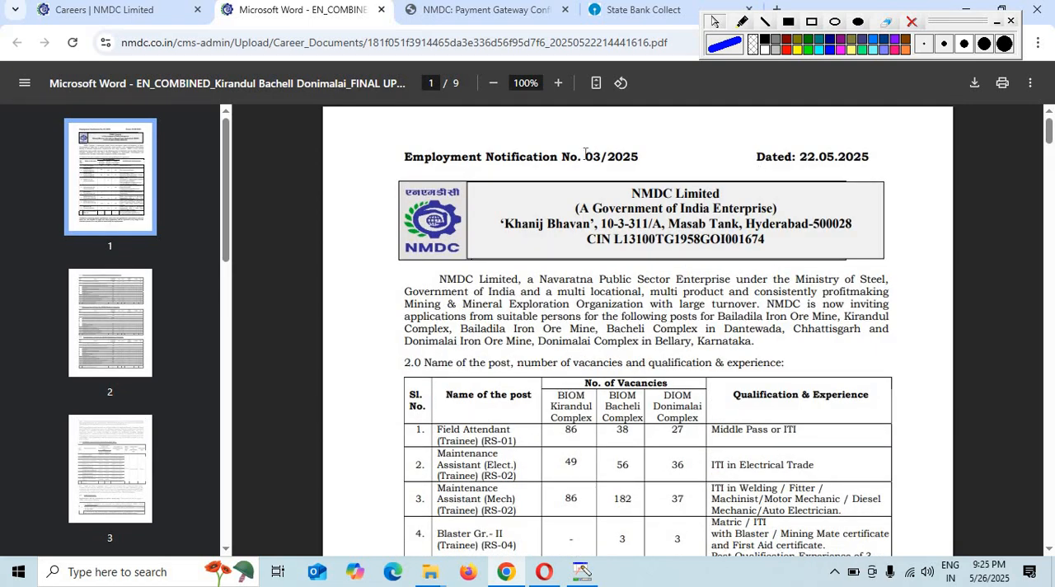
pyautogui.moveTo(585, 152); pyautogui.dragTo(635, 159)
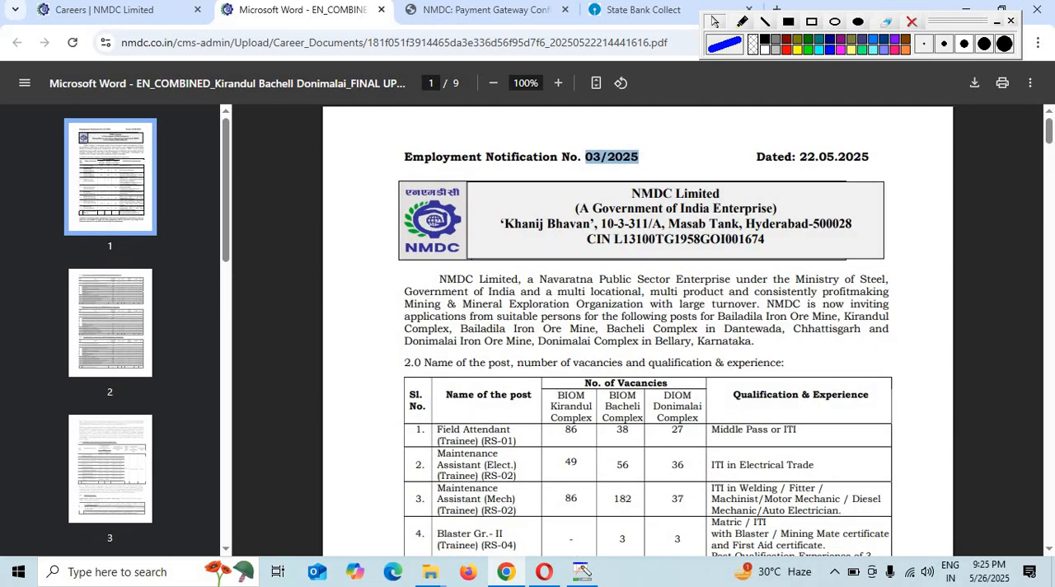
pyautogui.click(639, 11)
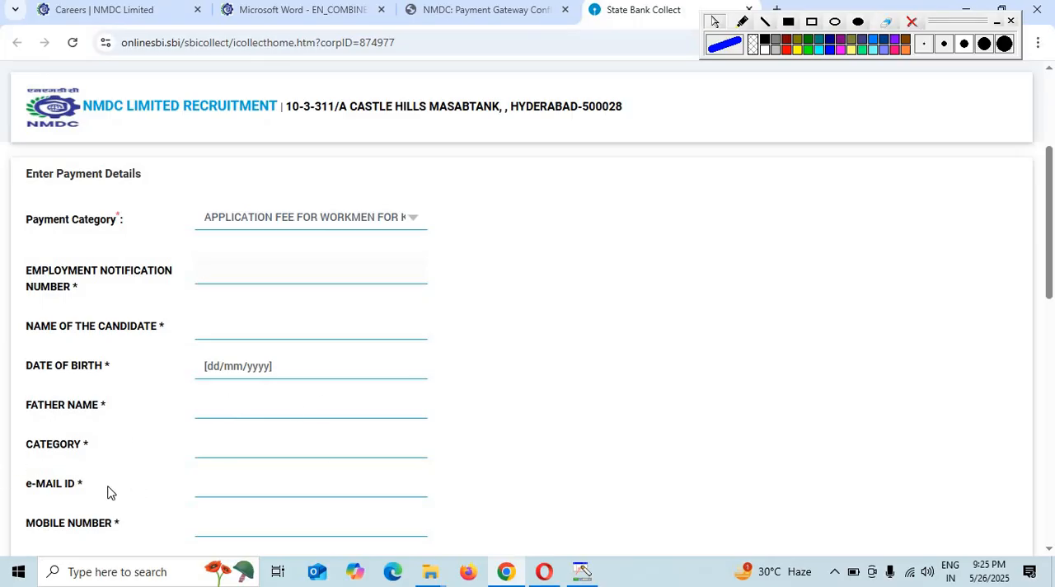
# - Examine the SBI Collect payment form's required fields, comparing them with the NMDC payment page and the advertisement's post and project names
pyautogui.scroll(-1, 331, 490)
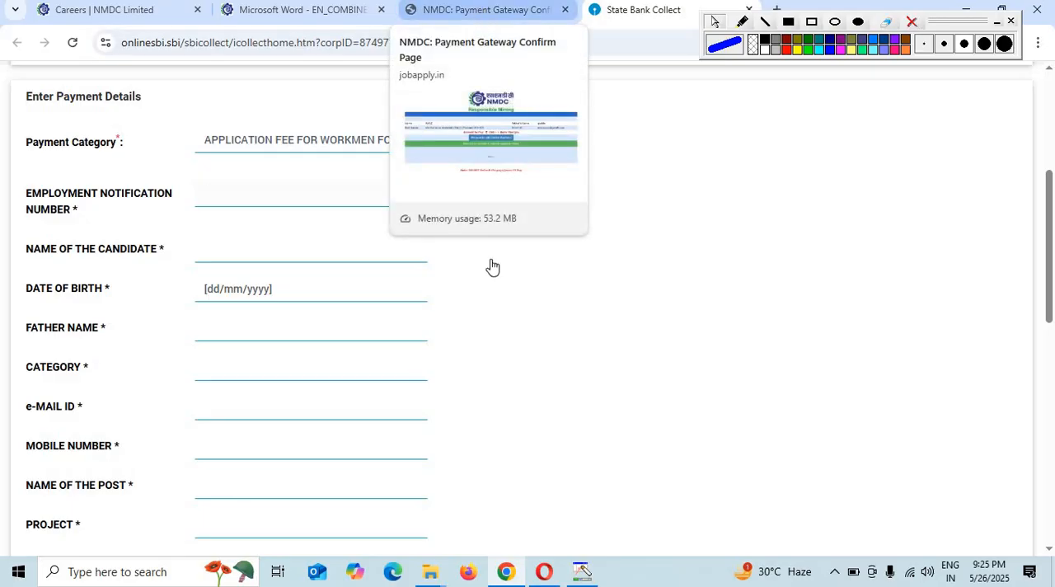
pyautogui.click(486, 10)
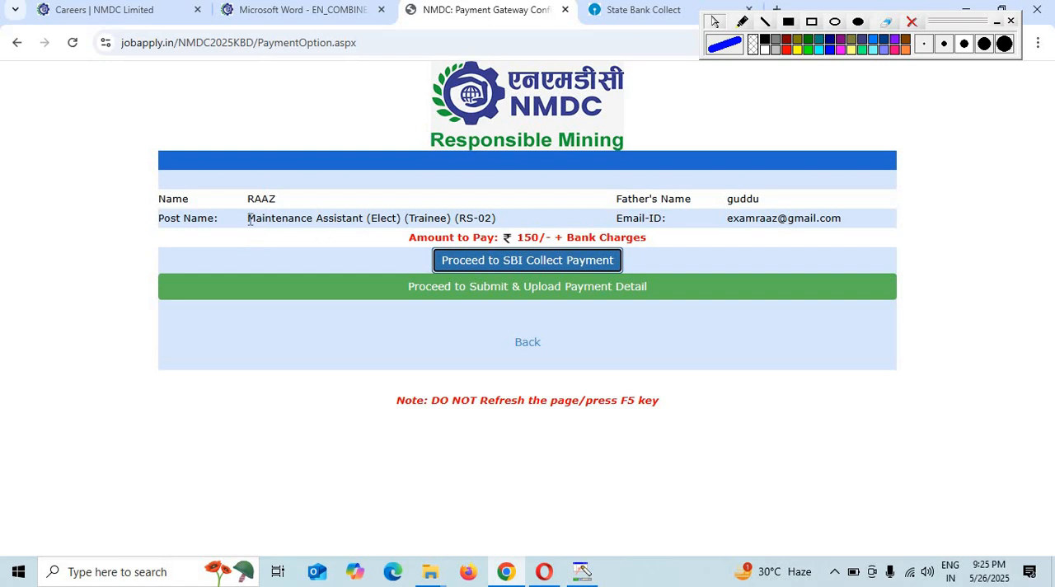
pyautogui.click(626, 9)
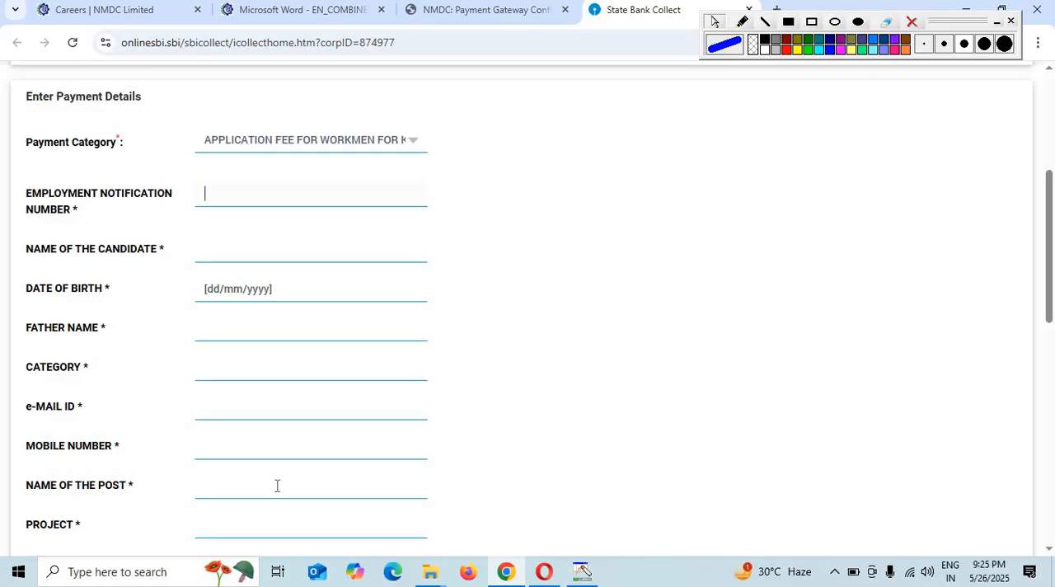
pyautogui.scroll(-1, 277, 485)
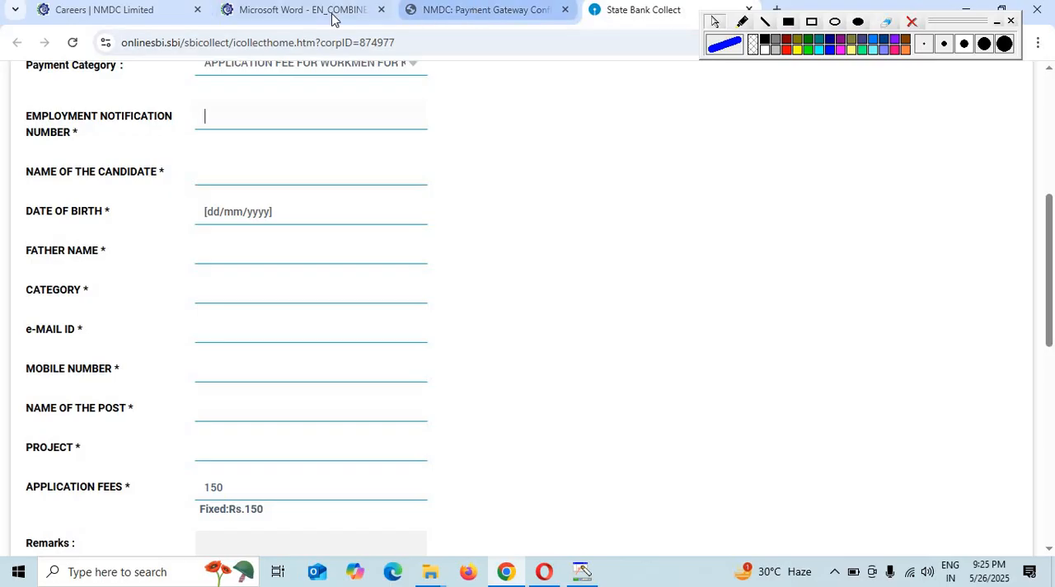
pyautogui.click(302, 11)
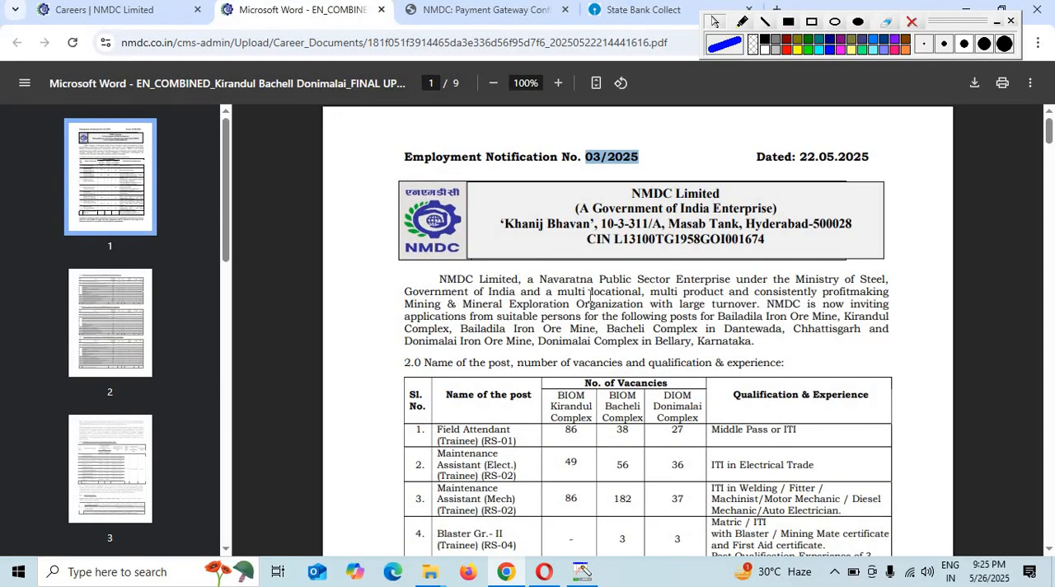
pyautogui.scroll(-3, 604, 333)
pyautogui.scroll(1, 608, 198)
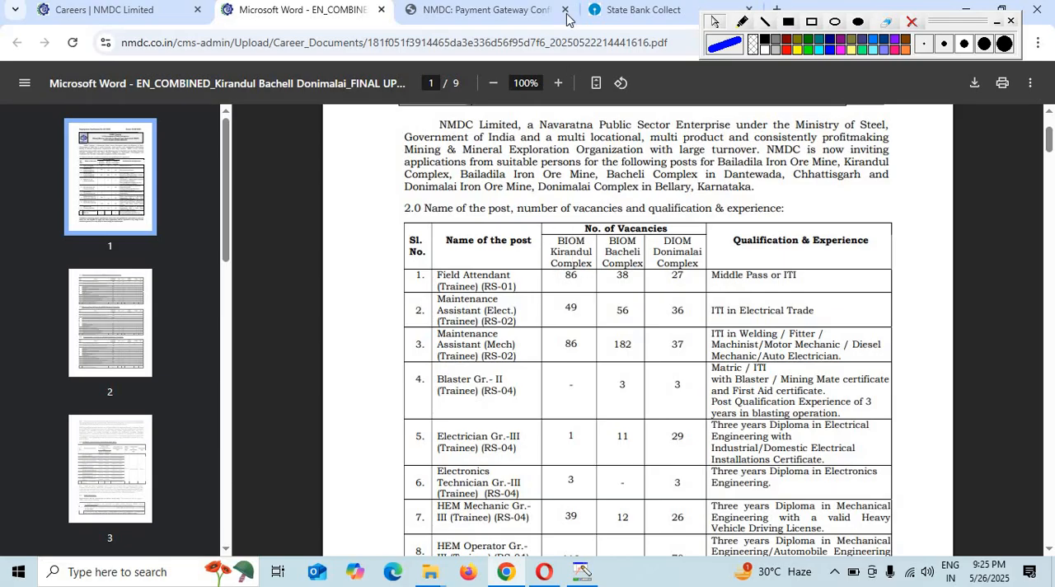
pyautogui.click(626, 12)
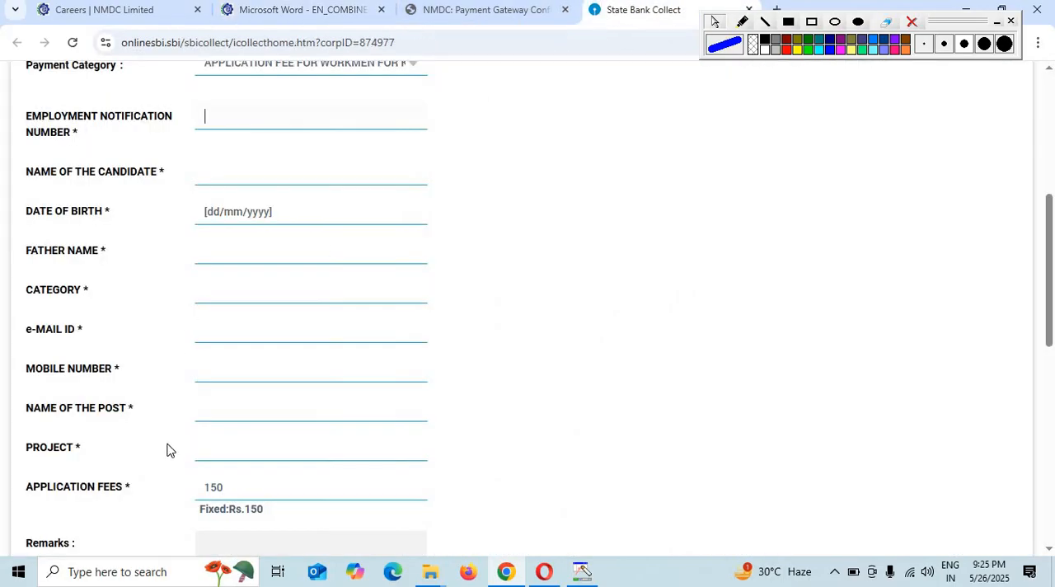
pyautogui.scroll(-1, 235, 475)
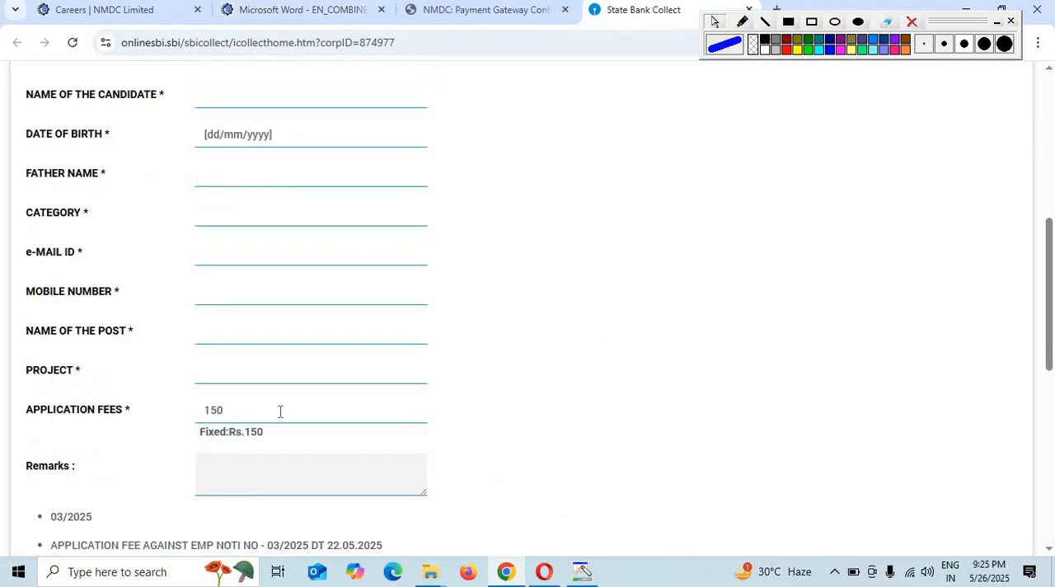
pyautogui.scroll(-2, 251, 480)
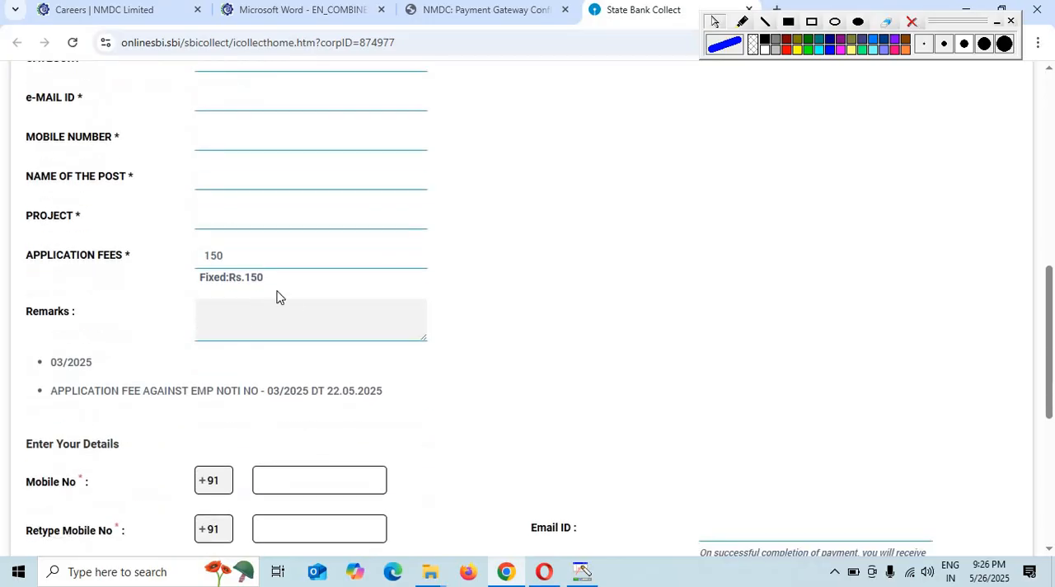
pyautogui.scroll(-1, 200, 415)
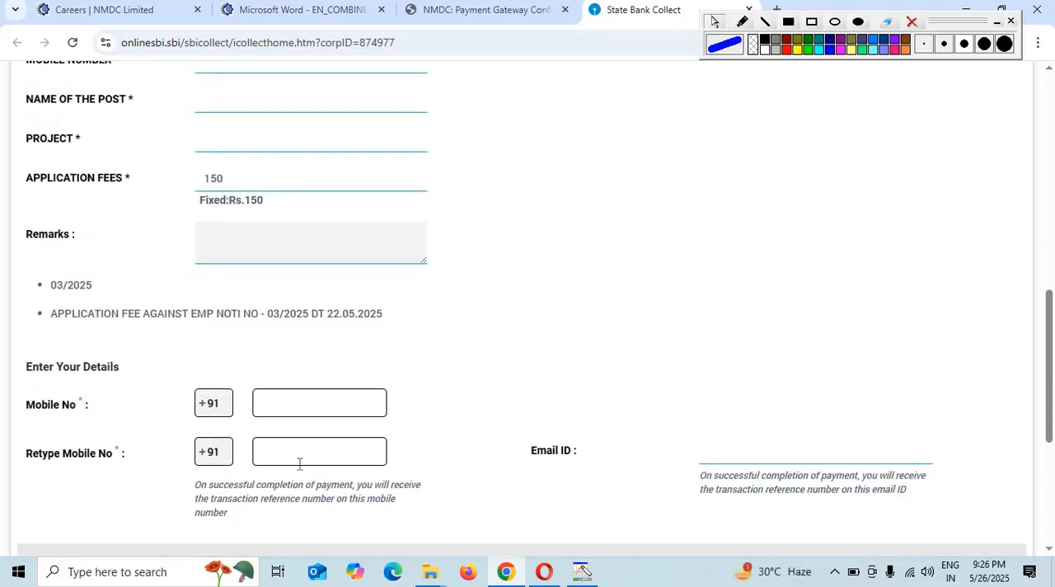
pyautogui.scroll(-3, 759, 440)
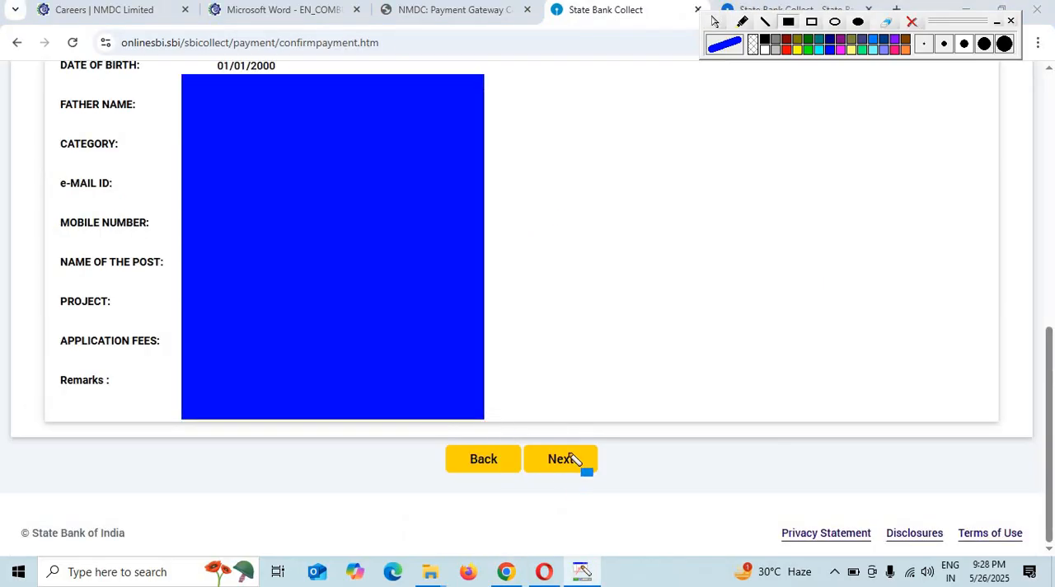
# - Confirm the verified payment details, choose UPI as the payment mode and display the QR Code for scanning
pyautogui.click(564, 469)
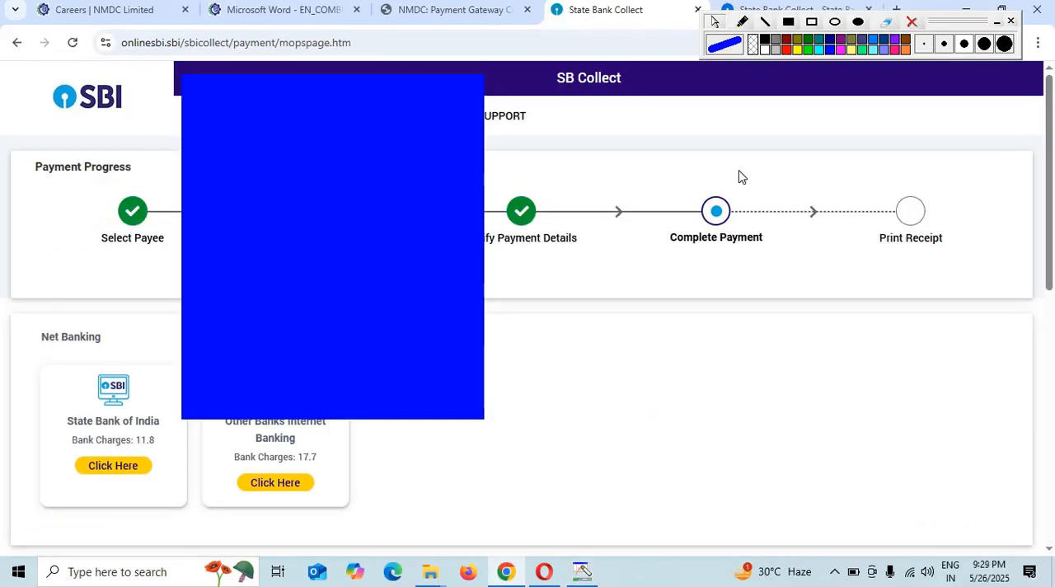
pyautogui.click(911, 21)
pyautogui.scroll(-1, 402, 343)
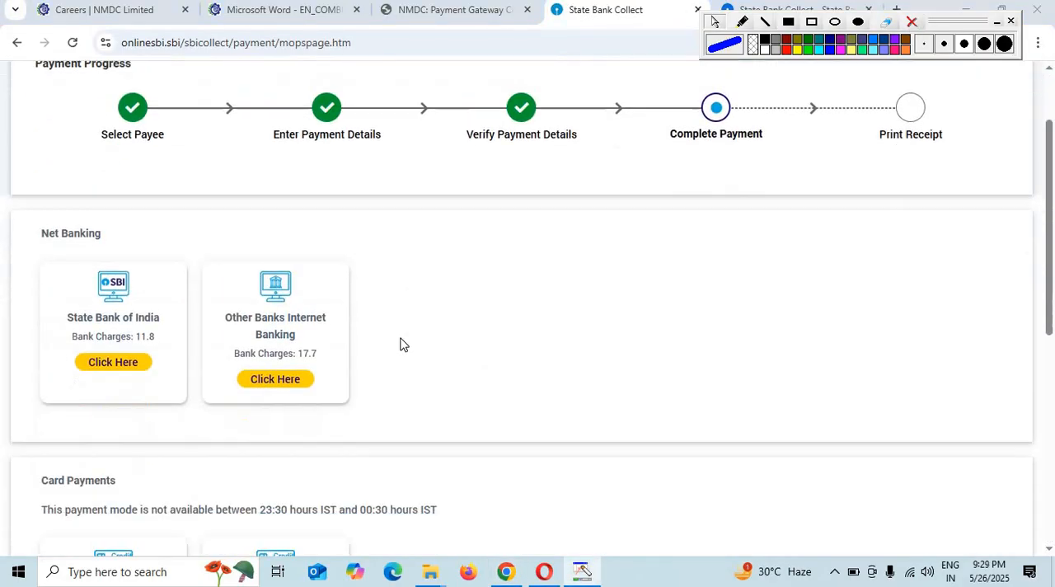
pyautogui.scroll(-1, 271, 302)
pyautogui.scroll(2, 165, 296)
pyautogui.scroll(-2, 170, 299)
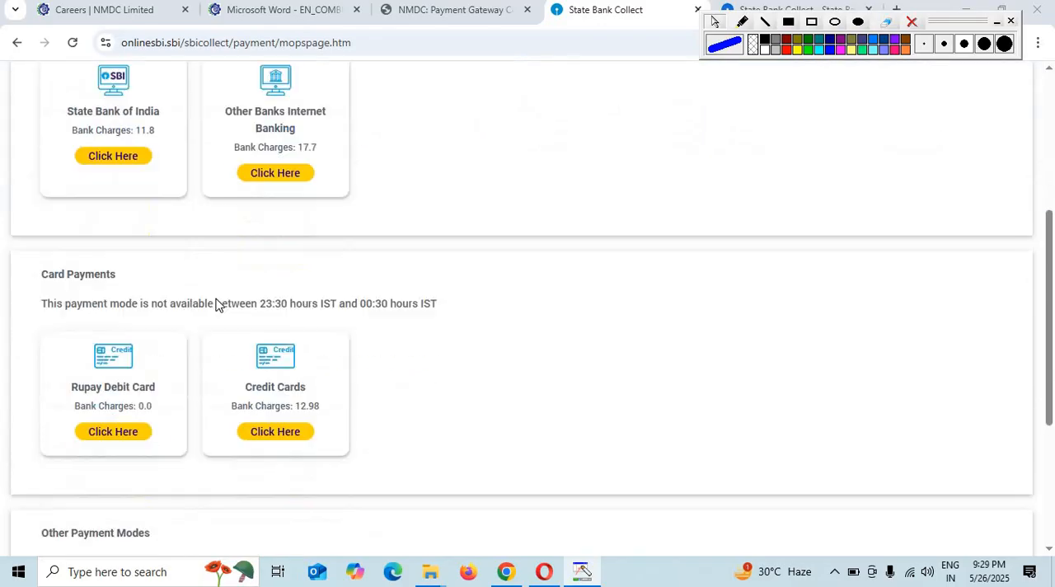
pyautogui.scroll(-3, 511, 367)
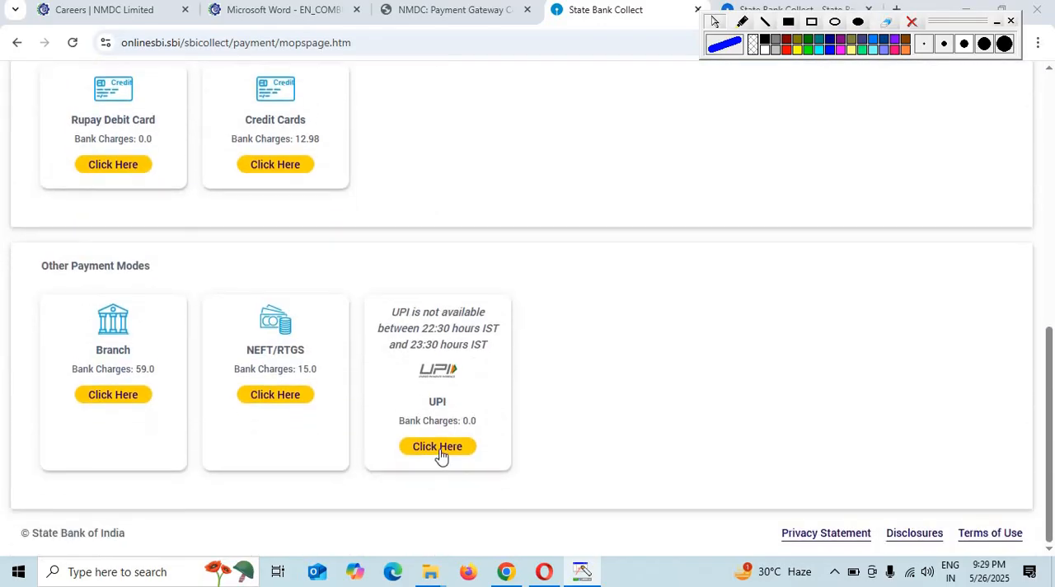
pyautogui.click(441, 453)
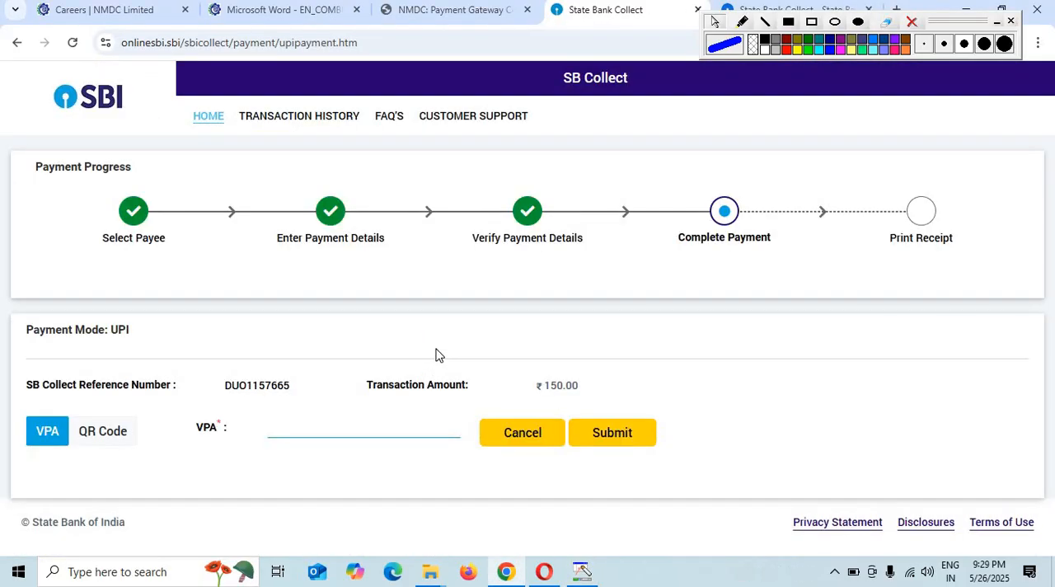
pyautogui.click(106, 439)
pyautogui.scroll(-2, 440, 414)
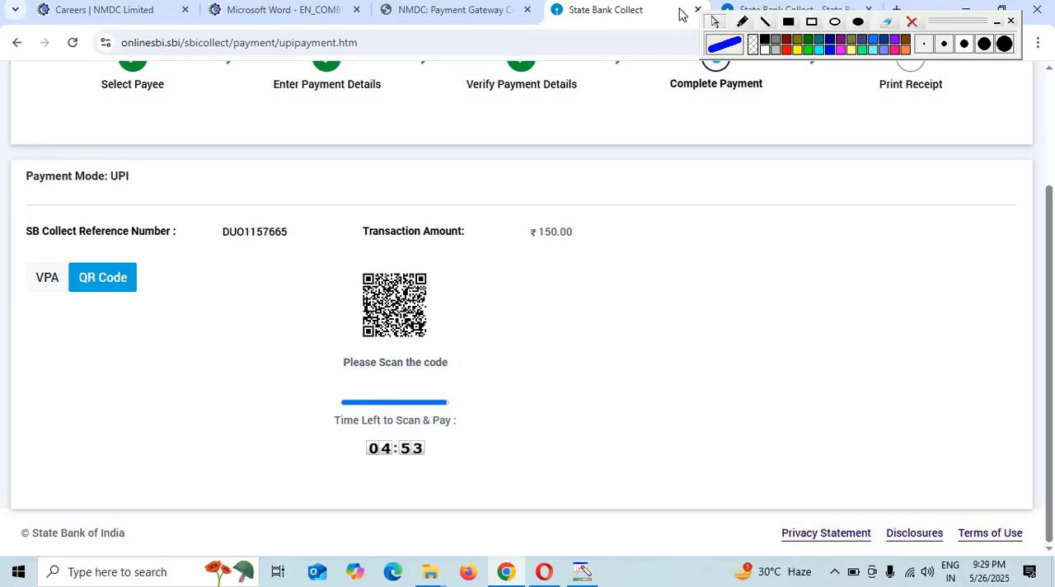
# - Return to the NMDC payment page, proceed to Submit & Upload Payment Detail and choose the admit card PDF as the Pay-in-Slip/Challan
pyautogui.click(483, 10)
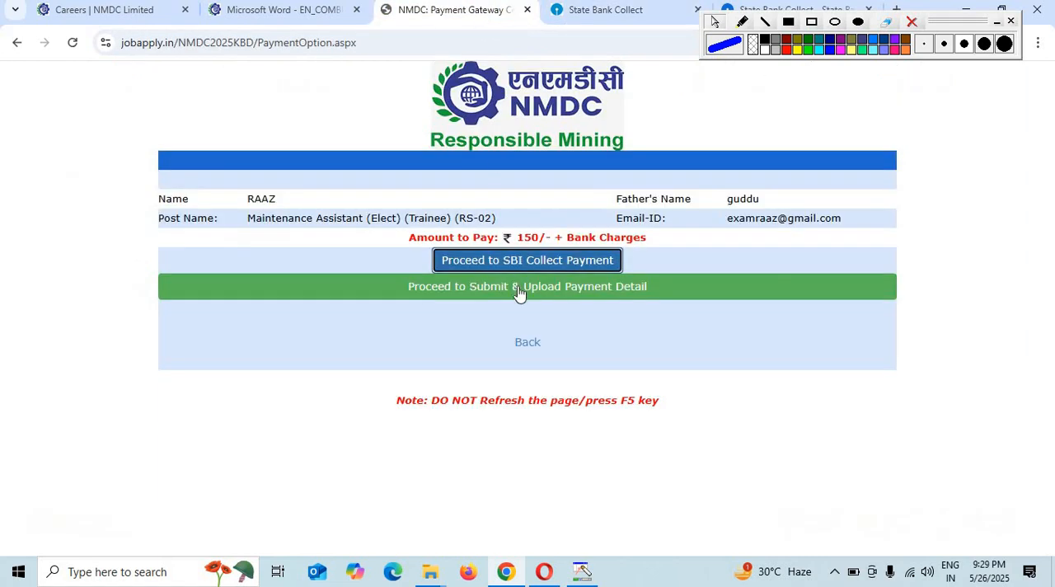
pyautogui.click(606, 300)
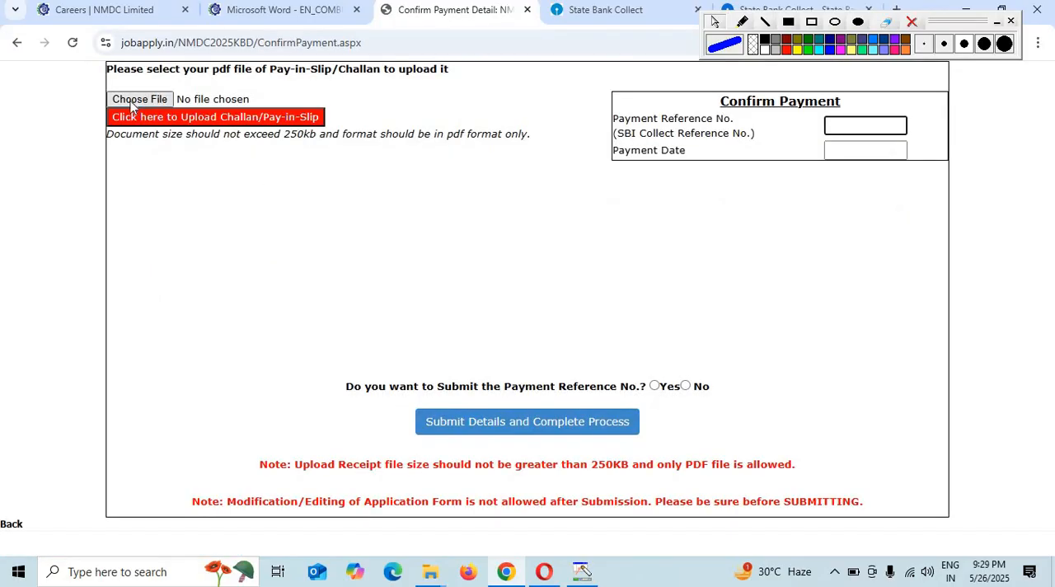
pyautogui.click(129, 99)
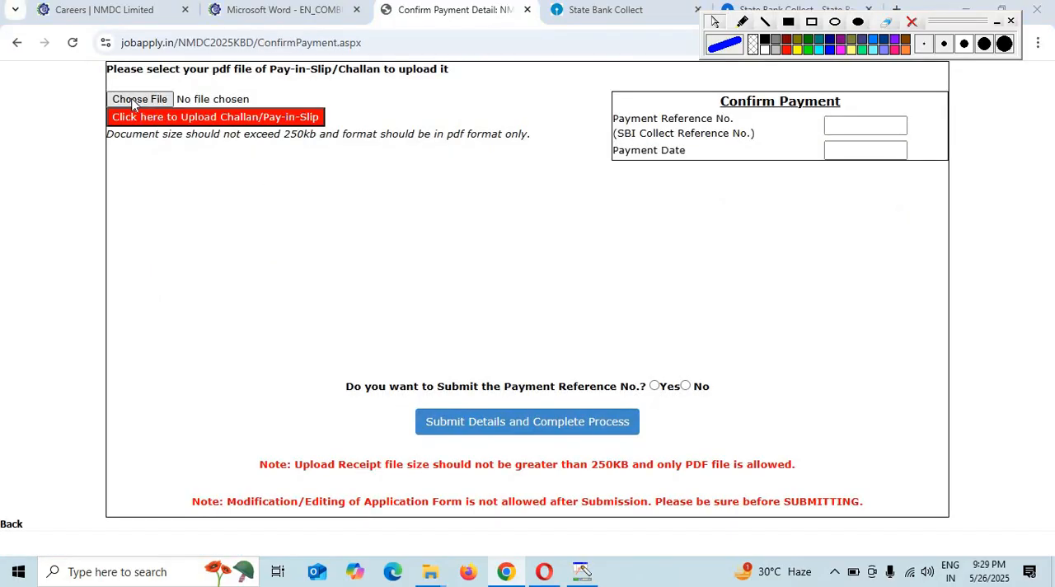
pyautogui.doubleClick(181, 147)
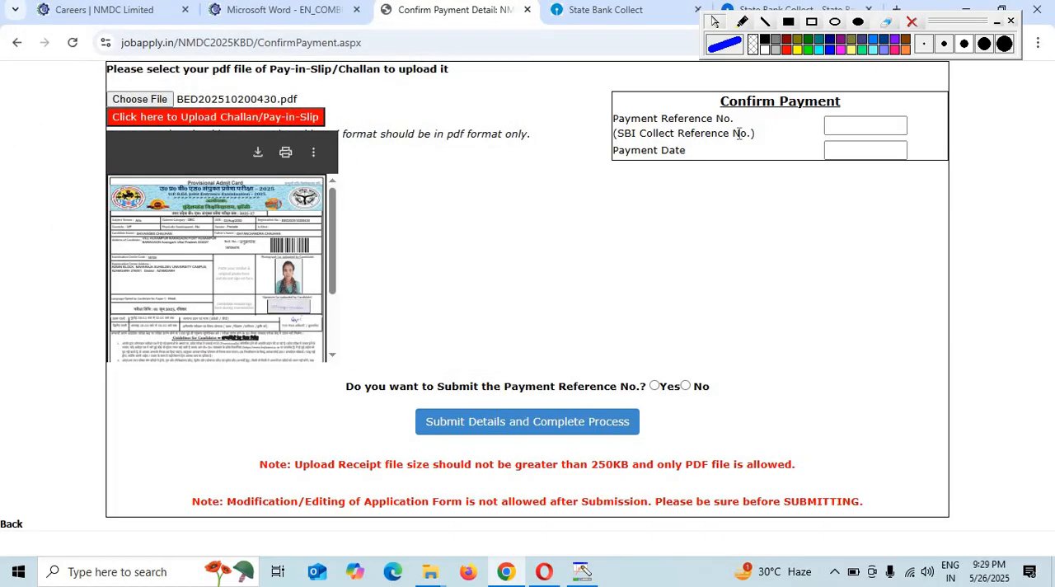
# - Enter the SBI Collect reference number and payment date 26-May-2025, confirm submission with Yes and complete the application process
pyautogui.click(842, 122)
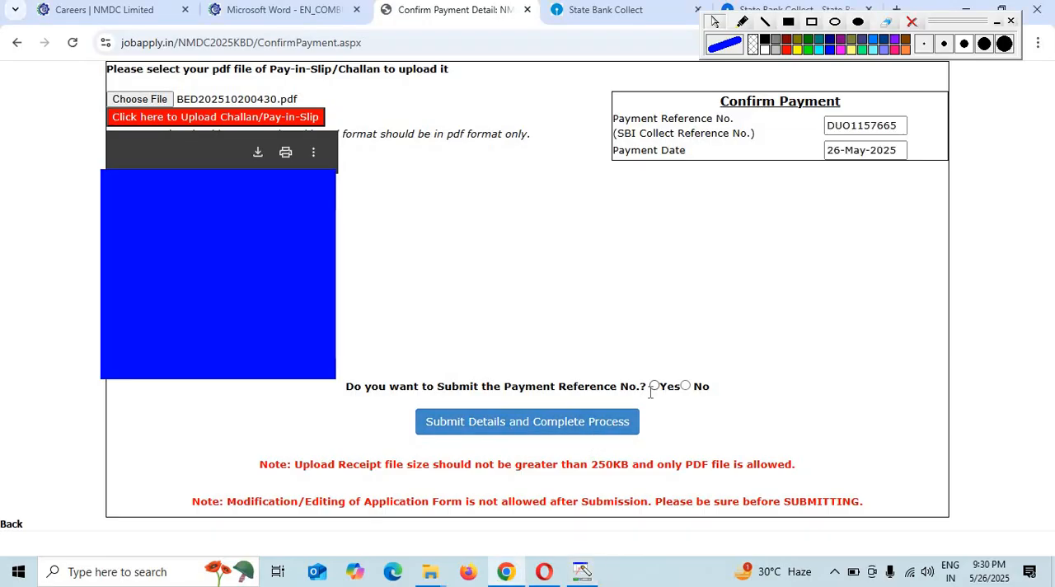
pyautogui.click(654, 386)
pyautogui.click(539, 440)
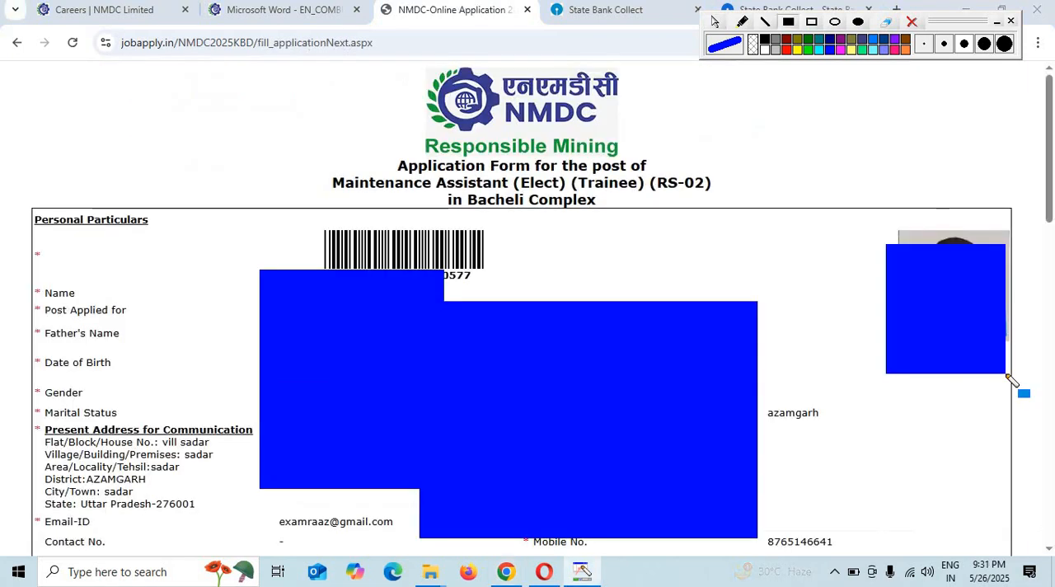